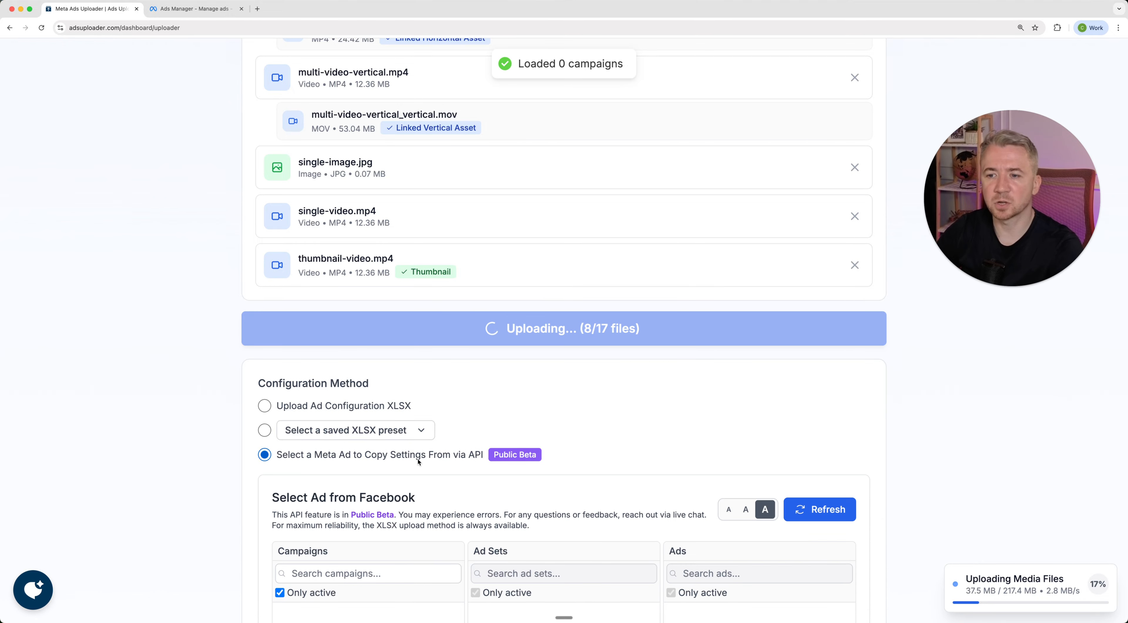
# Include inactive campaigns in the Facebook ad selection and choose WW_Campaign_Adv+ as the source campaign
pyautogui.scroll(-4, 442, 468)
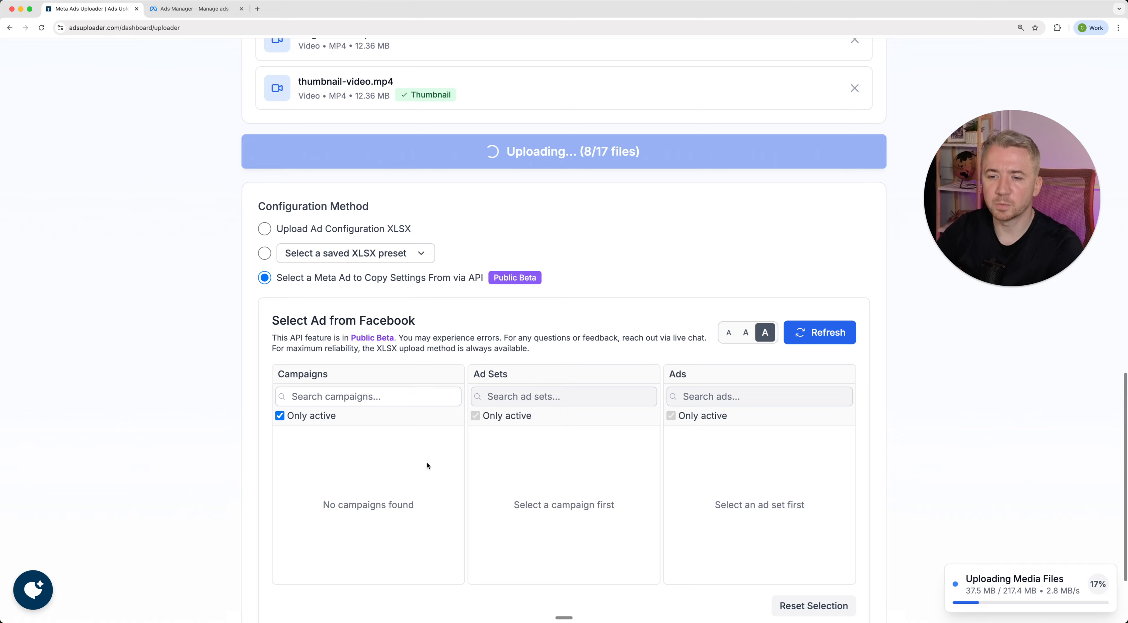
pyautogui.click(315, 416)
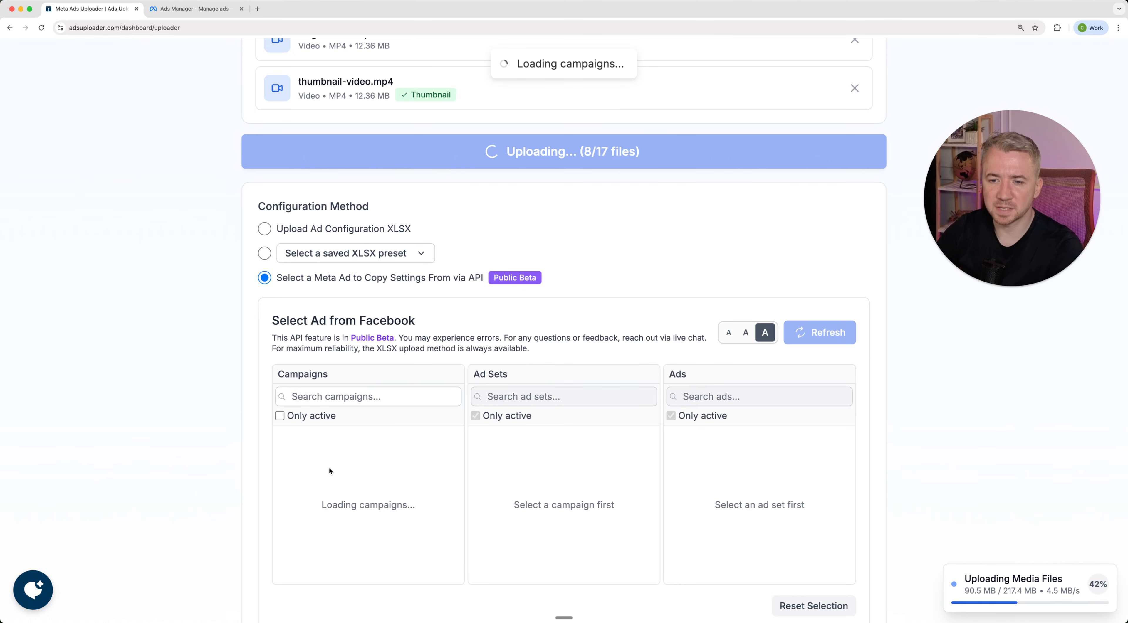
pyautogui.scroll(-1, 330, 472)
pyautogui.scroll(-3, 330, 456)
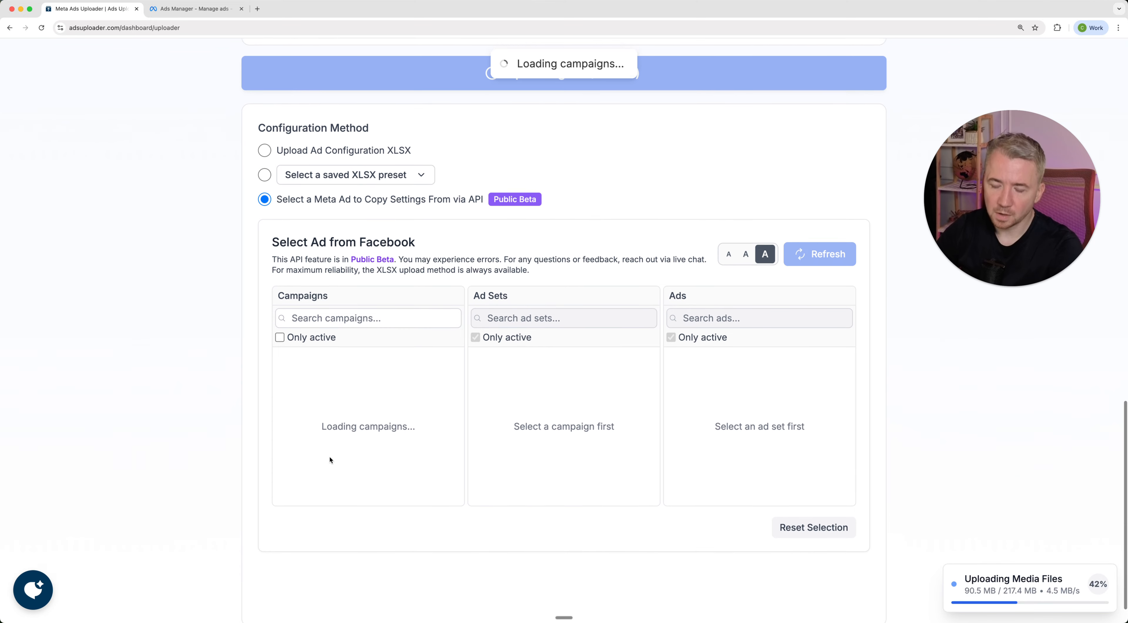
pyautogui.click(332, 380)
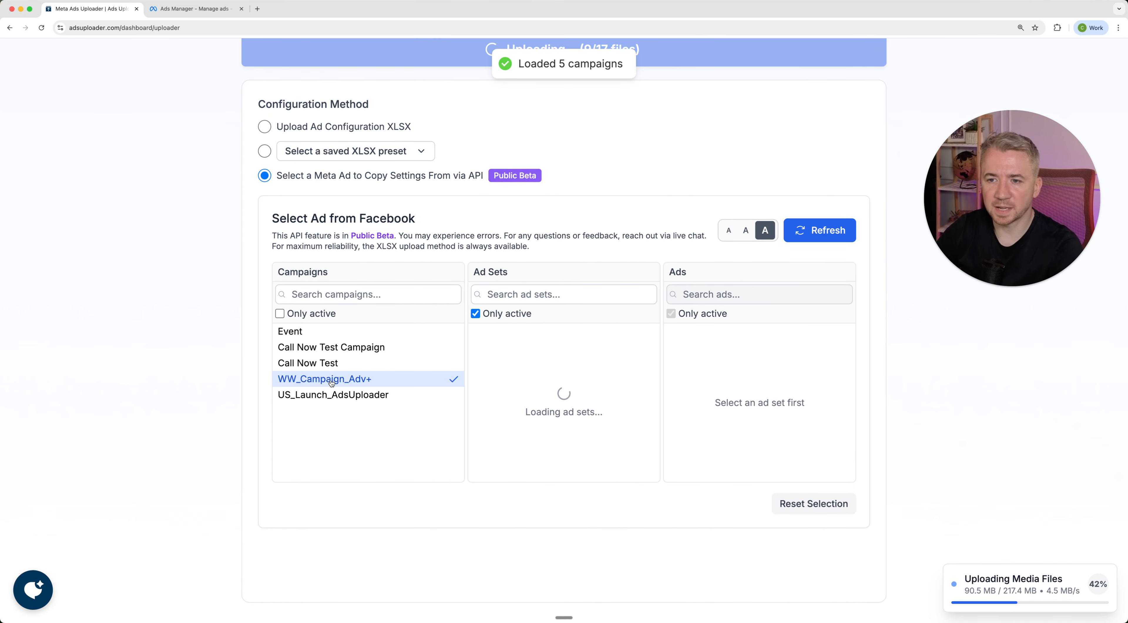
# Include inactive ad sets and ads, and choose angle-tosumb-4 in ad set angle1 as the configuration source
pyautogui.click(516, 314)
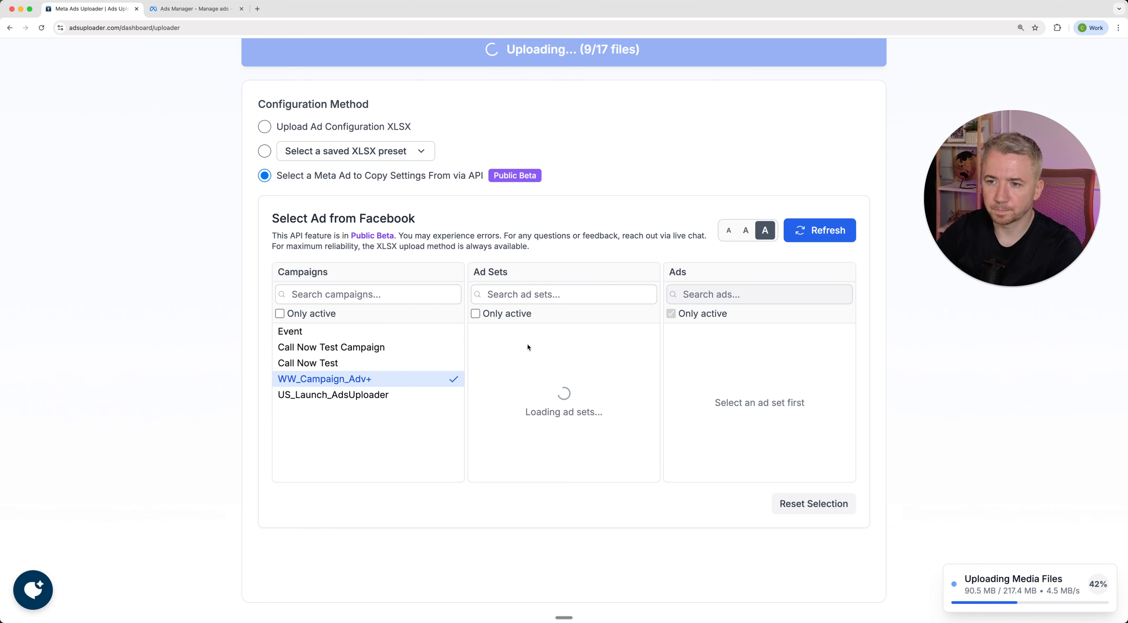
pyautogui.click(525, 348)
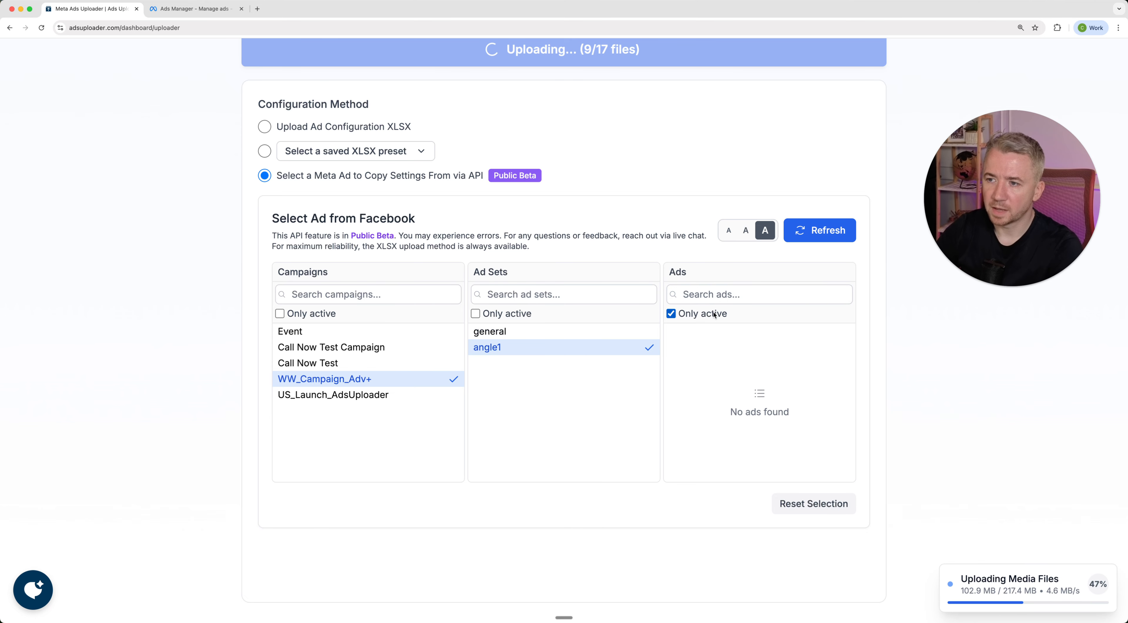
pyautogui.click(717, 315)
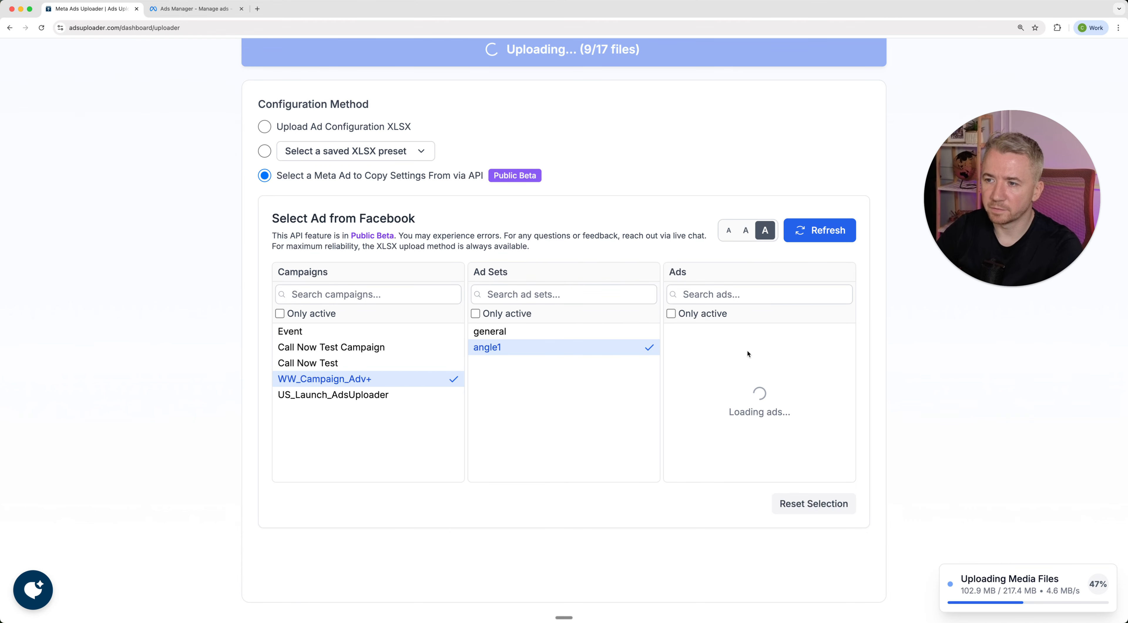
pyautogui.click(739, 348)
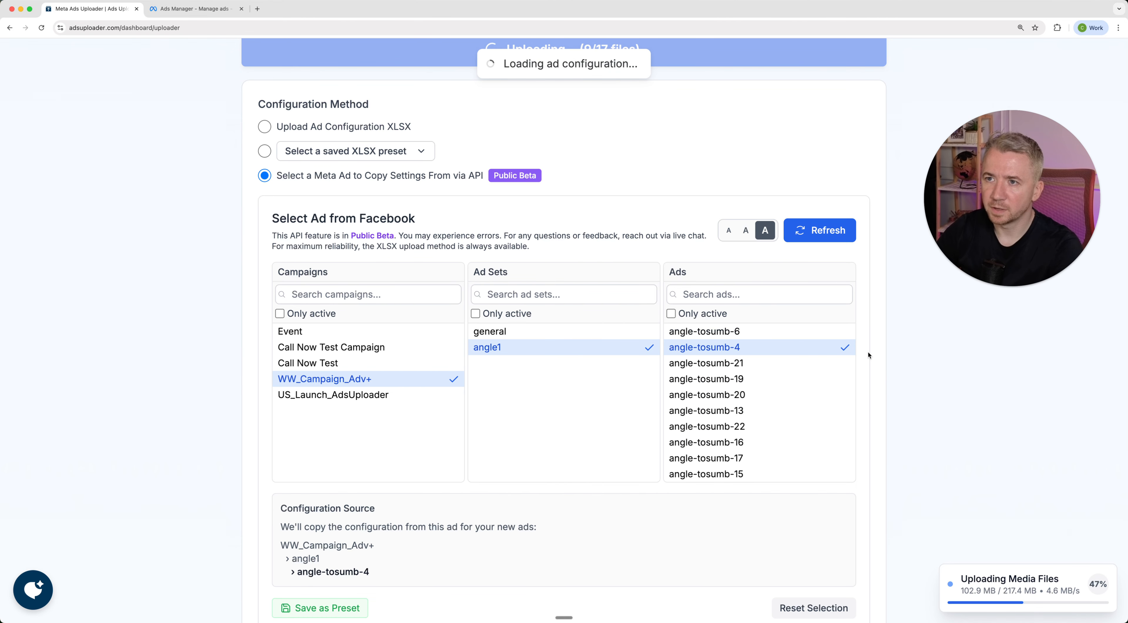
pyautogui.scroll(10, 868, 352)
pyautogui.scroll(3, 869, 352)
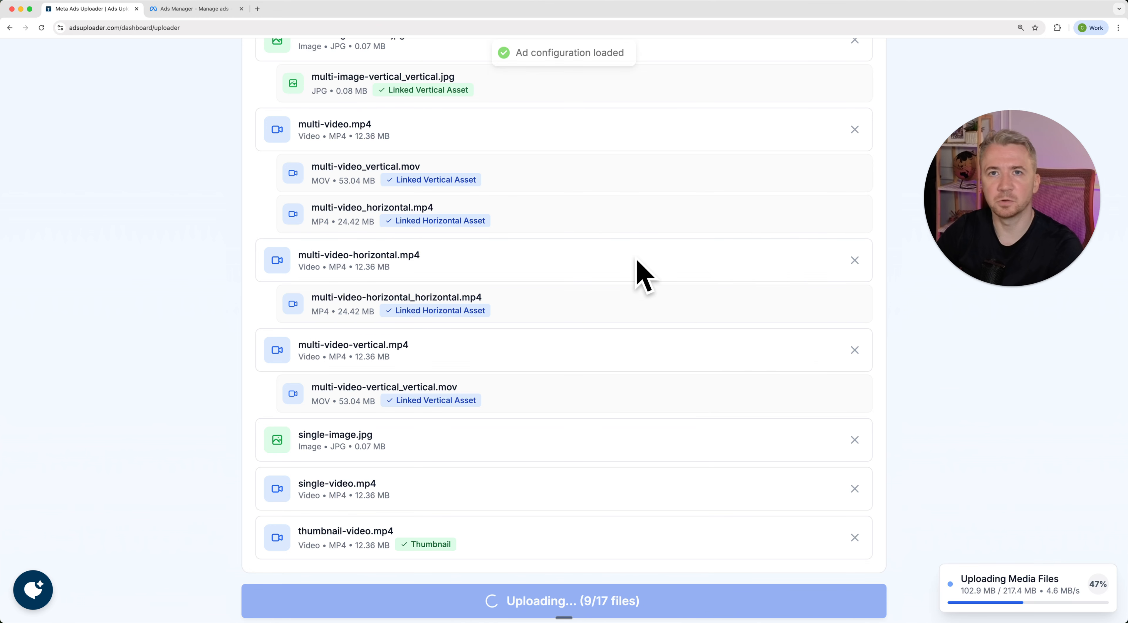
pyautogui.scroll(-2, 775, 448)
pyautogui.scroll(-12, 773, 429)
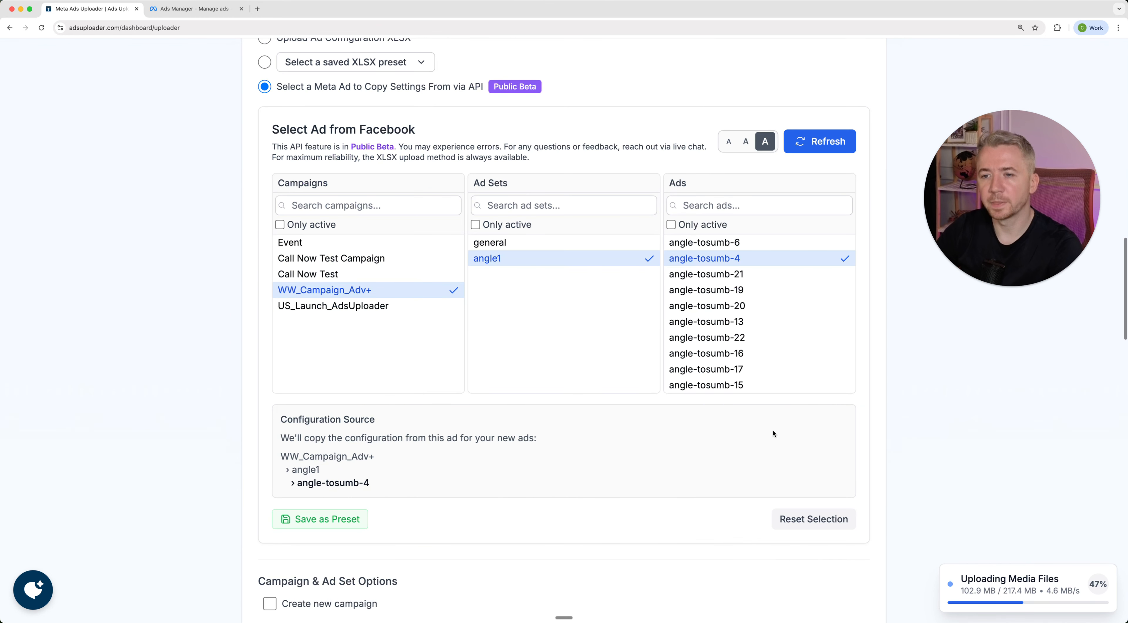
pyautogui.scroll(2, 773, 430)
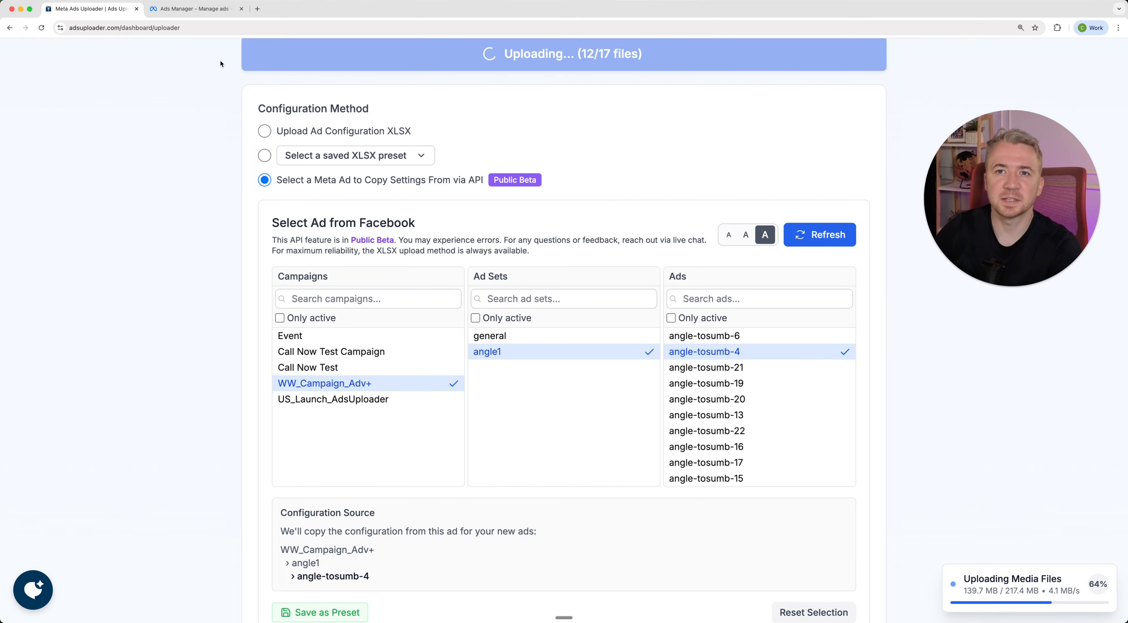
# Switch to Meta Ads Manager and duplicate ad angle-tosumb-6 from ad set angle1 once into its original campaign
pyautogui.click(195, 8)
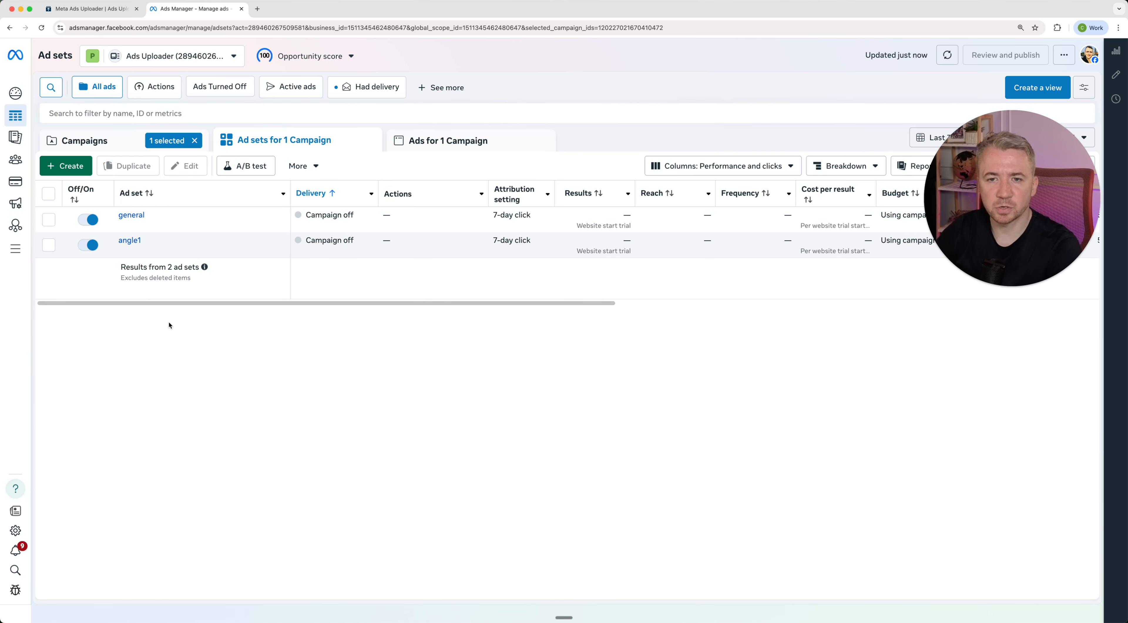
pyautogui.click(127, 240)
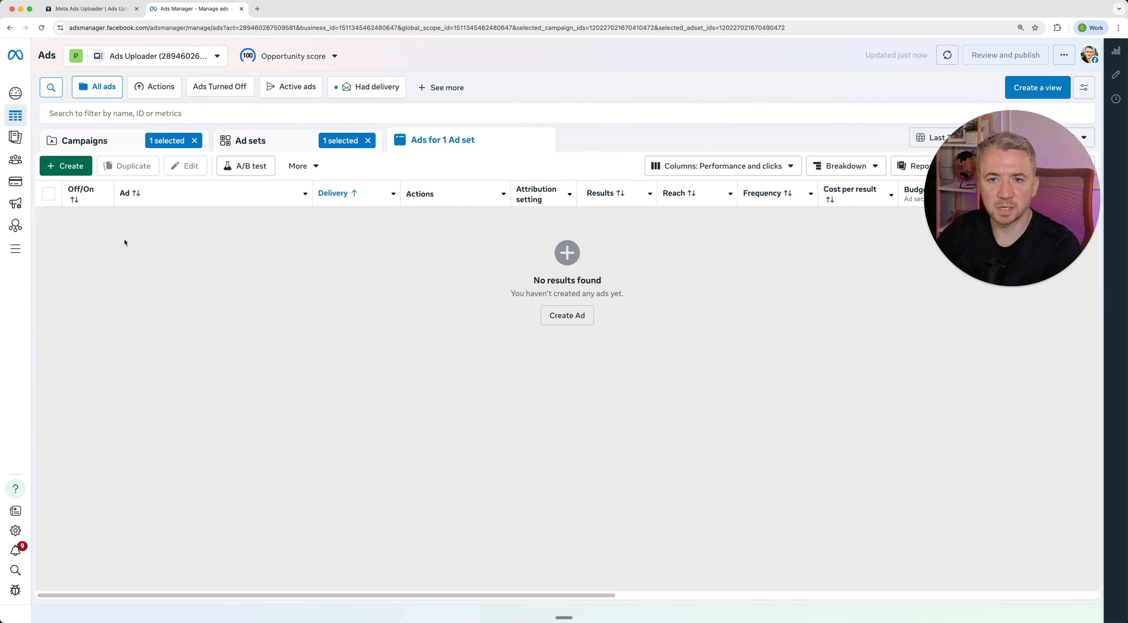
pyautogui.click(48, 220)
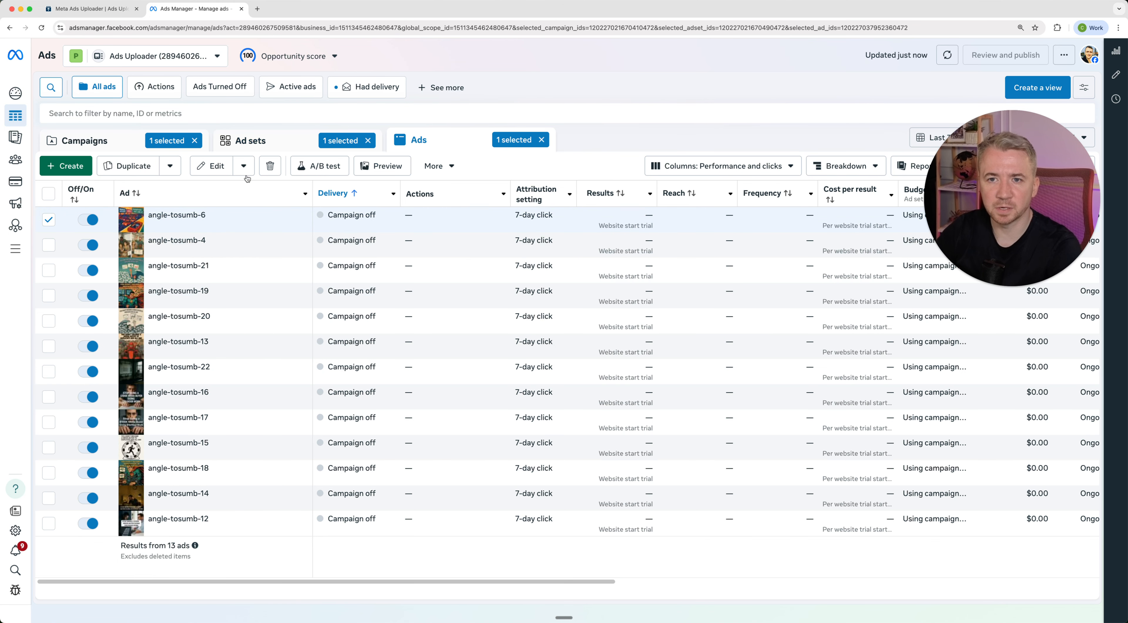
pyautogui.click(131, 166)
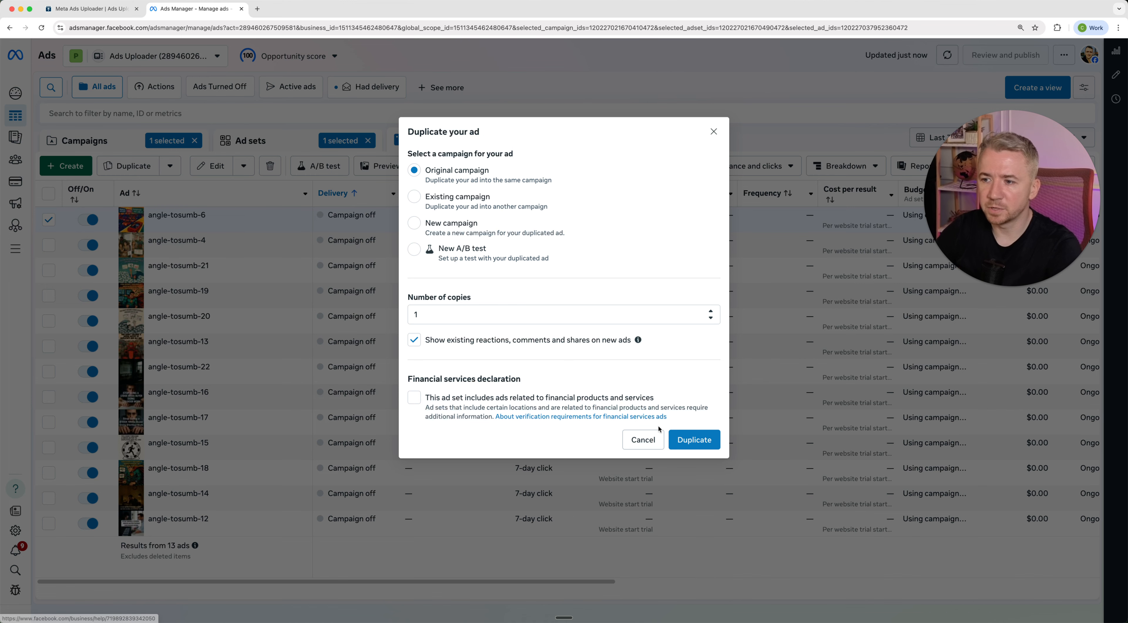
pyautogui.click(694, 440)
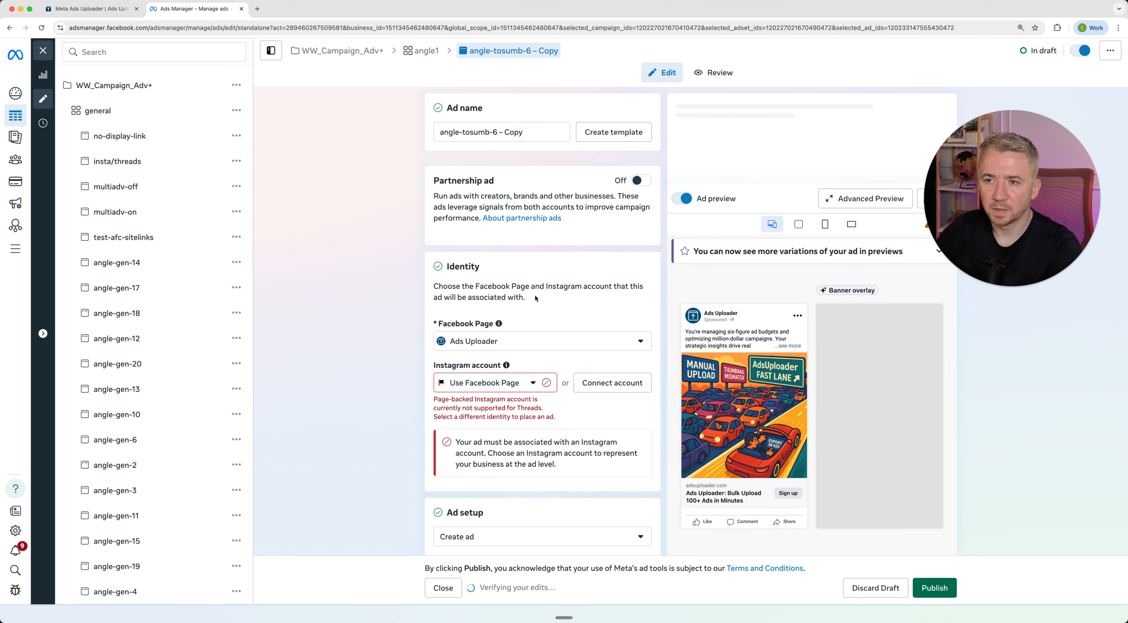
# Rename the duplicated ad to Basic Template
pyautogui.tripleClick(531, 131)
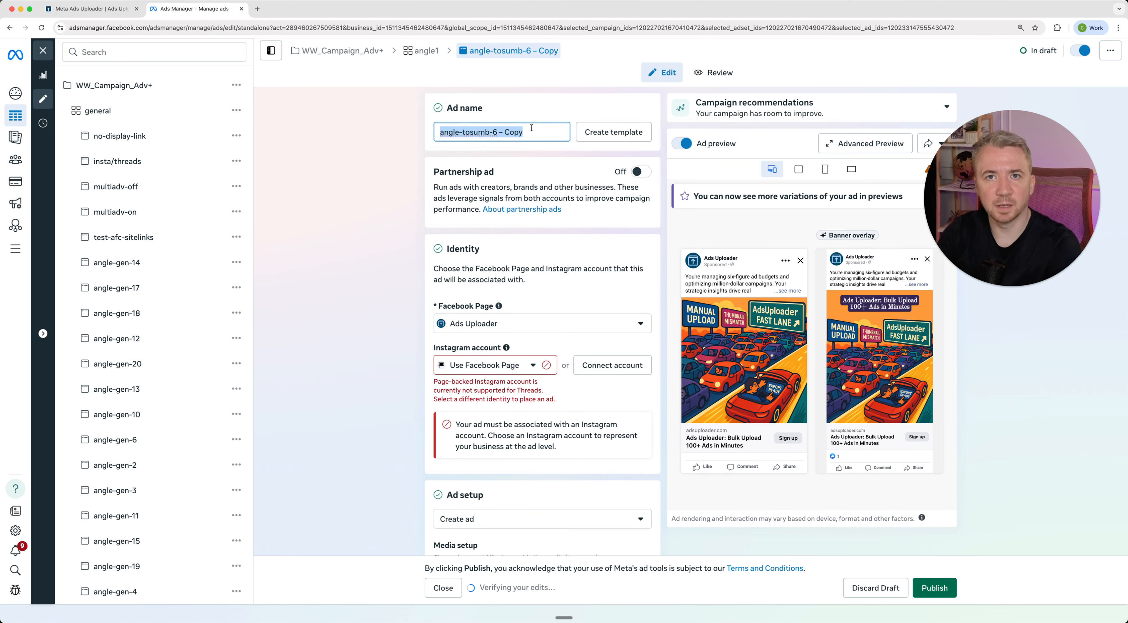
pyautogui.write('Bas')
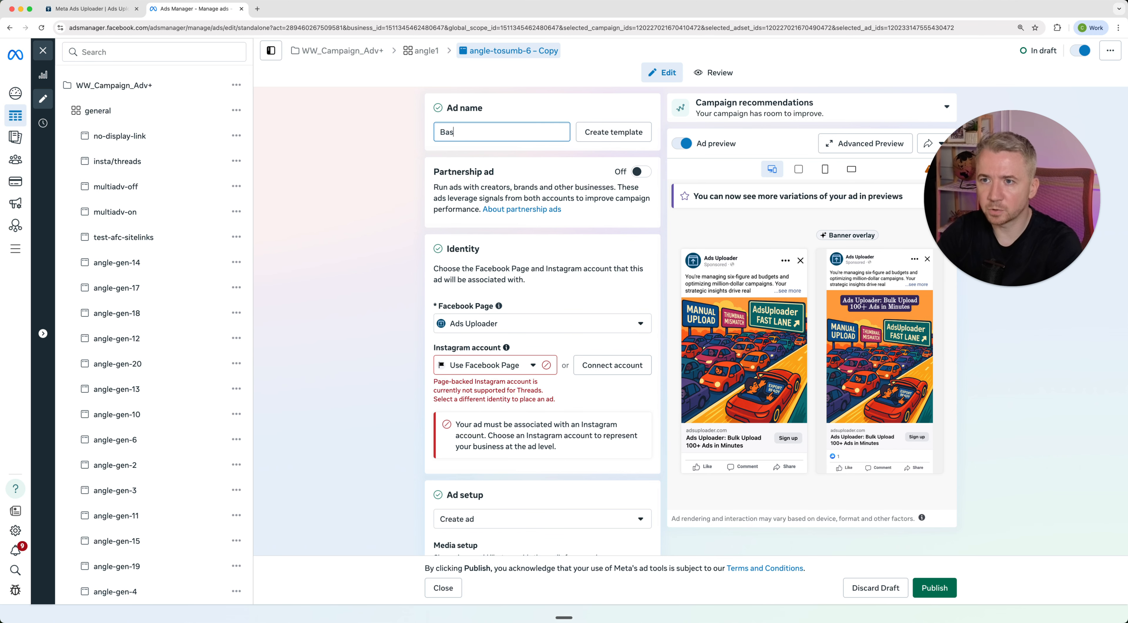
pyautogui.write('ic Template')
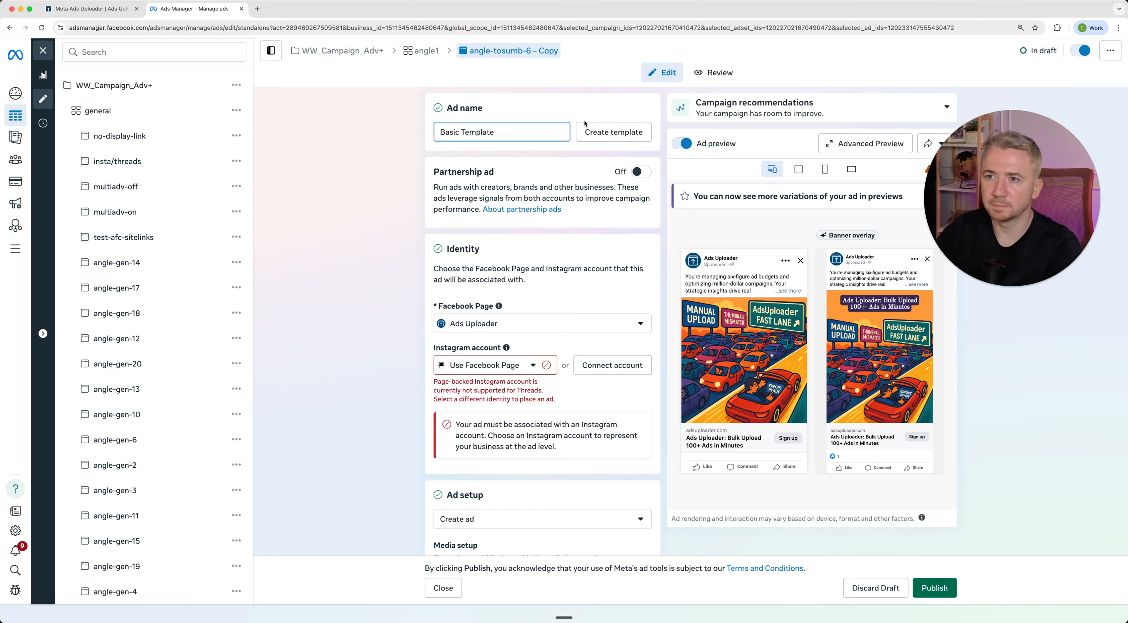
pyautogui.click(588, 107)
# Set the ad's Instagram account to adsuploader in the Identity section
pyautogui.scroll(-3, 534, 253)
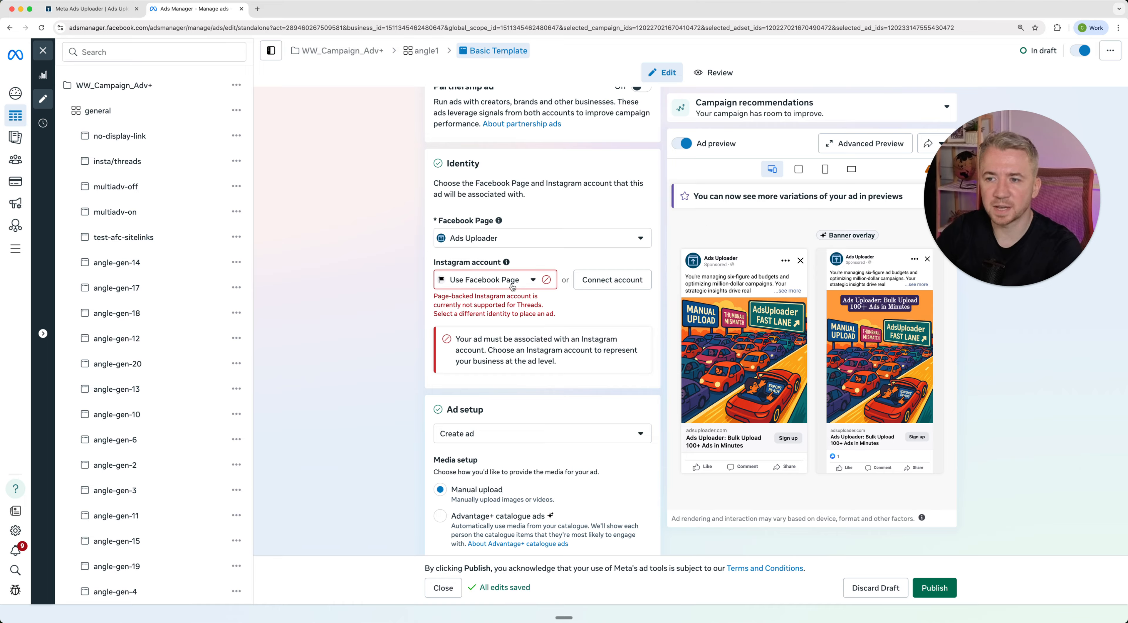
pyautogui.click(513, 287)
pyautogui.click(502, 329)
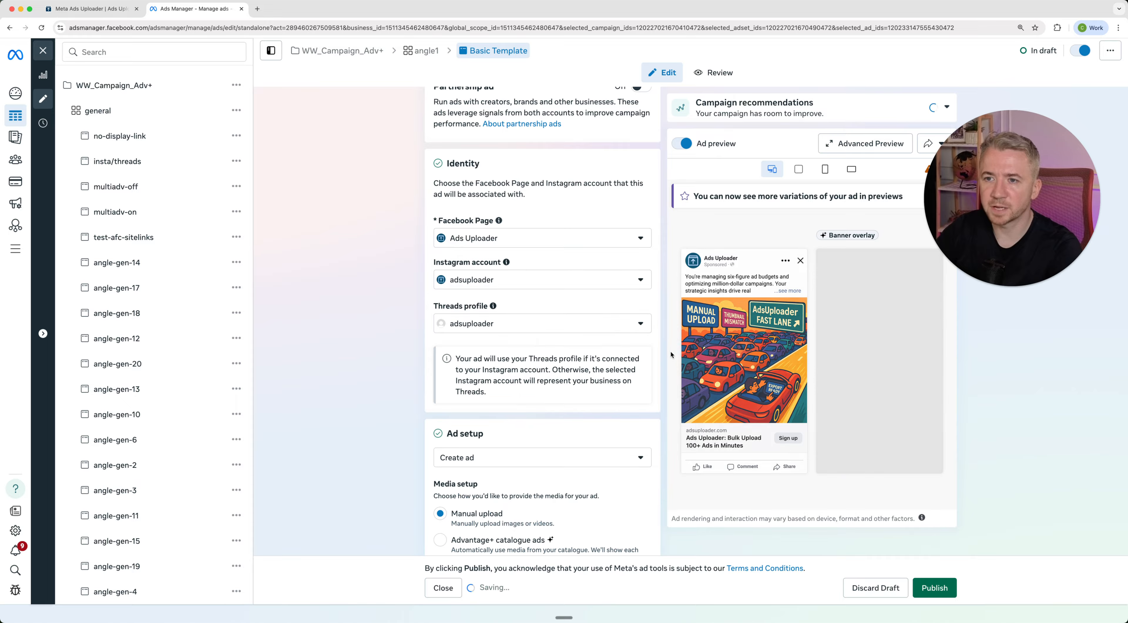
# Review the Basic Template ad's identity, media setup, format and multi-advertiser options, and reveal the additional ad setup settings
pyautogui.scroll(-7, 656, 415)
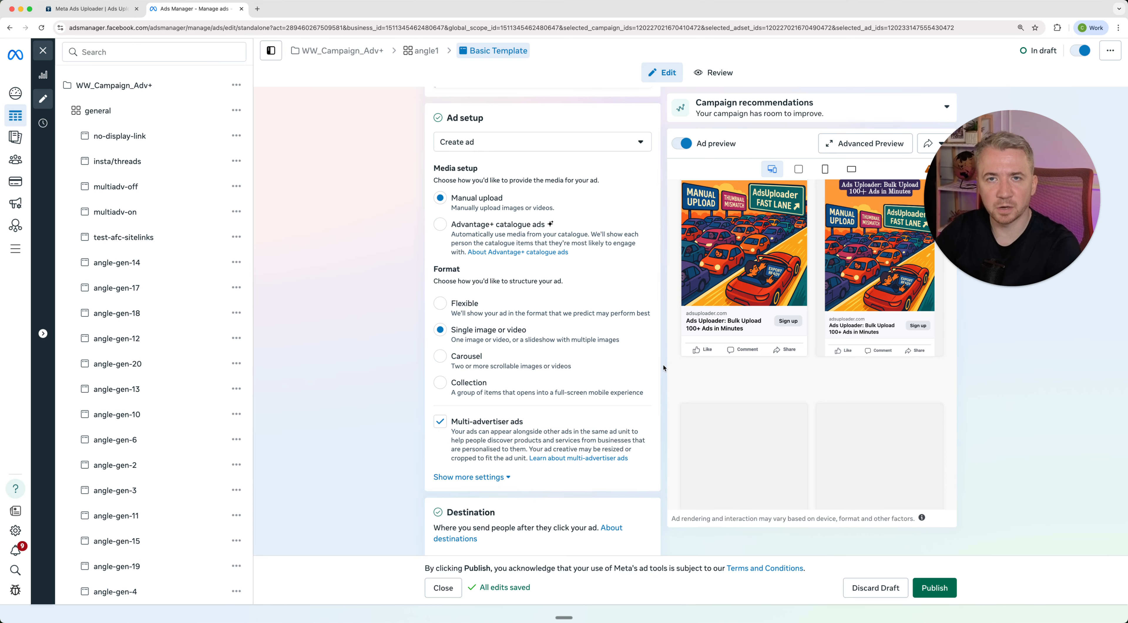
pyautogui.scroll(10, 663, 364)
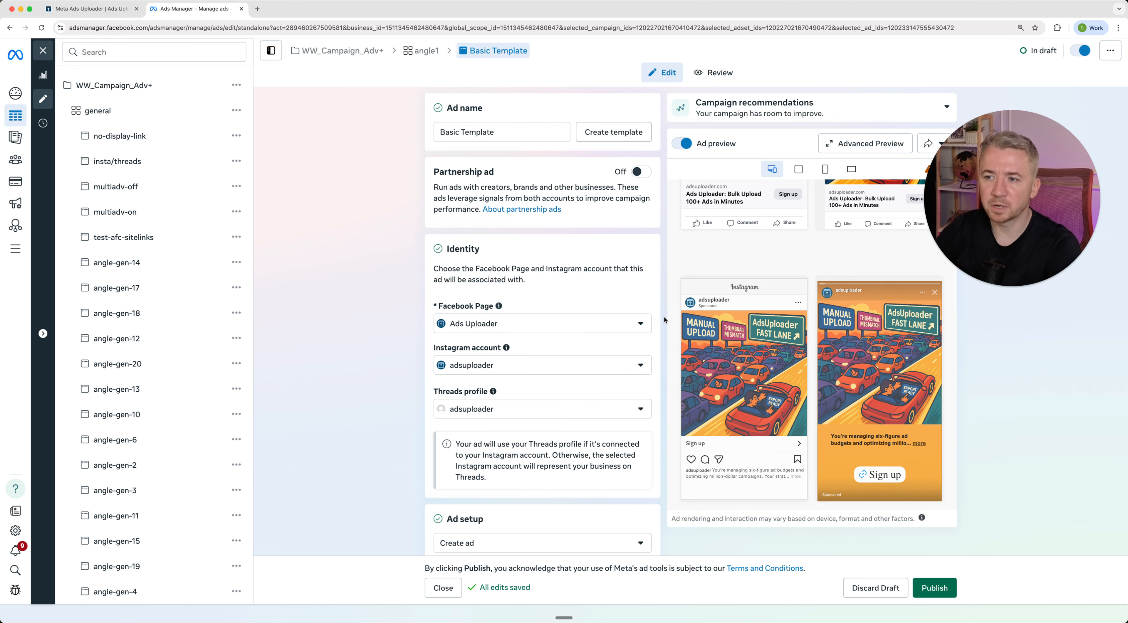
pyautogui.scroll(-5, 663, 317)
pyautogui.scroll(-3, 664, 317)
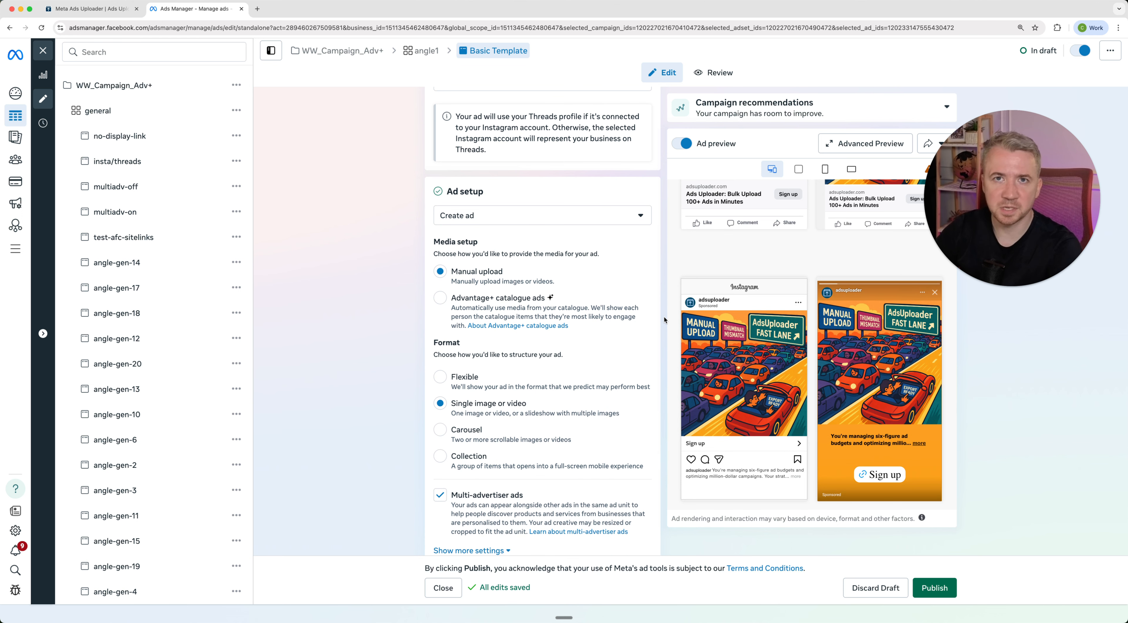
pyautogui.scroll(-1, 663, 317)
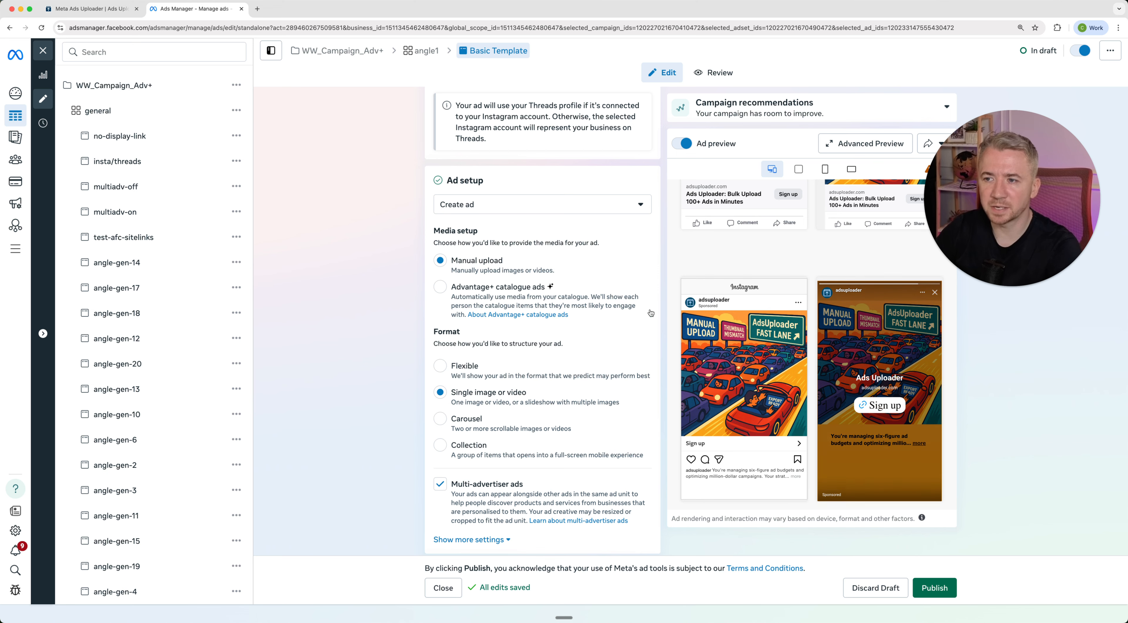
pyautogui.scroll(-3, 669, 324)
pyautogui.scroll(-3, 527, 414)
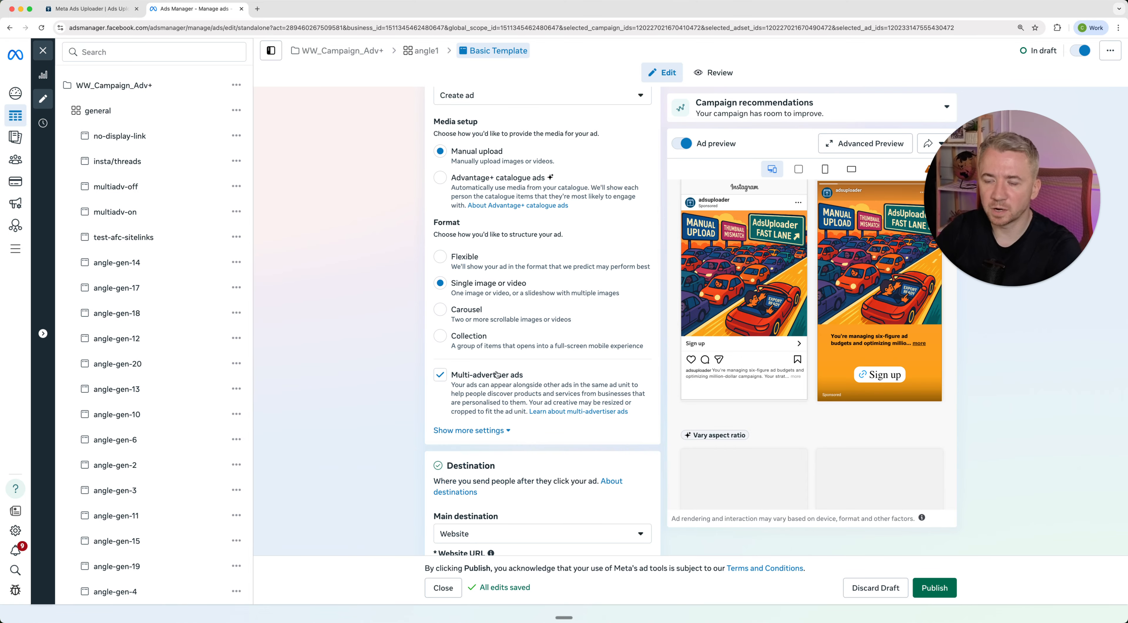
pyautogui.click(486, 432)
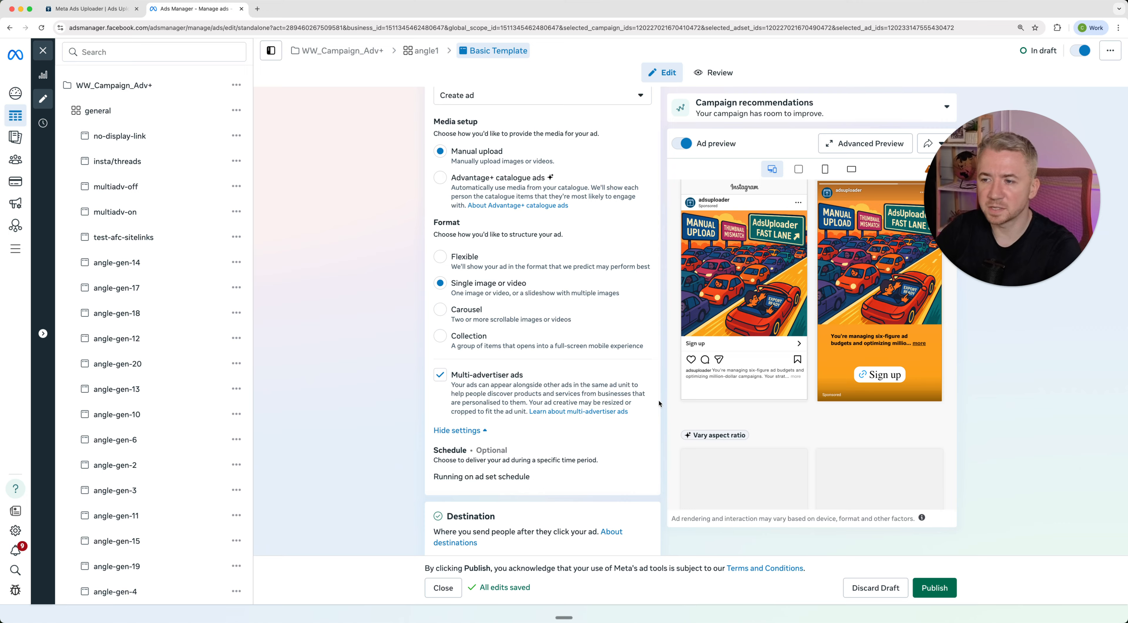
# Examine the ad's schedule, website destination, display link, personalised destinations, creative setup and media placements
pyautogui.scroll(-4, 655, 425)
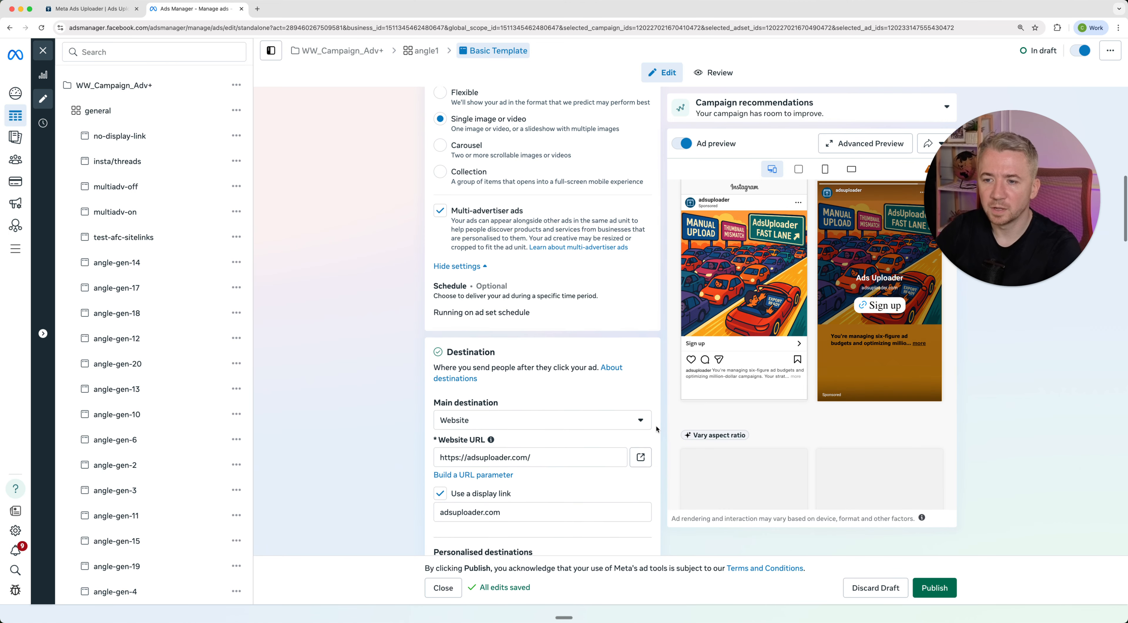
pyautogui.scroll(-3, 657, 429)
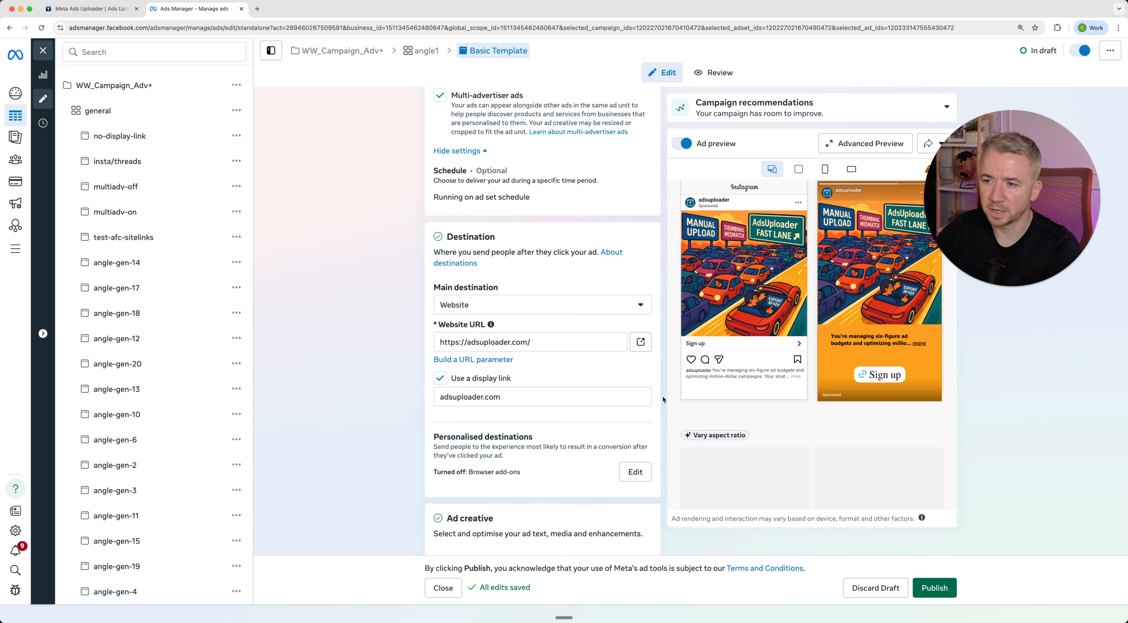
pyautogui.scroll(-2, 662, 394)
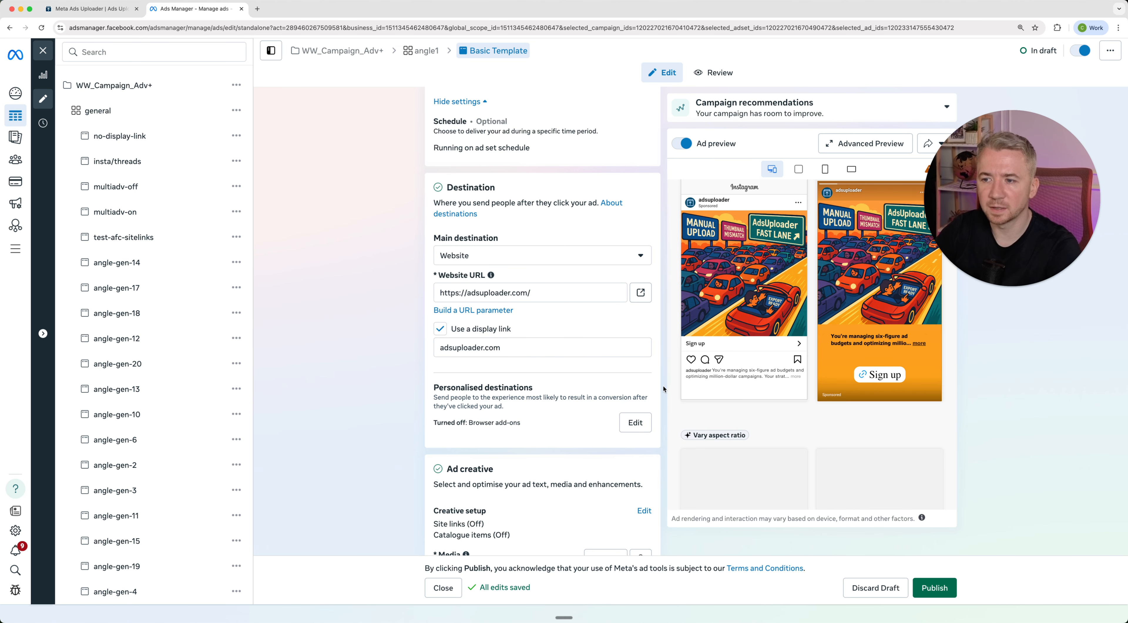
pyautogui.scroll(-10, 663, 386)
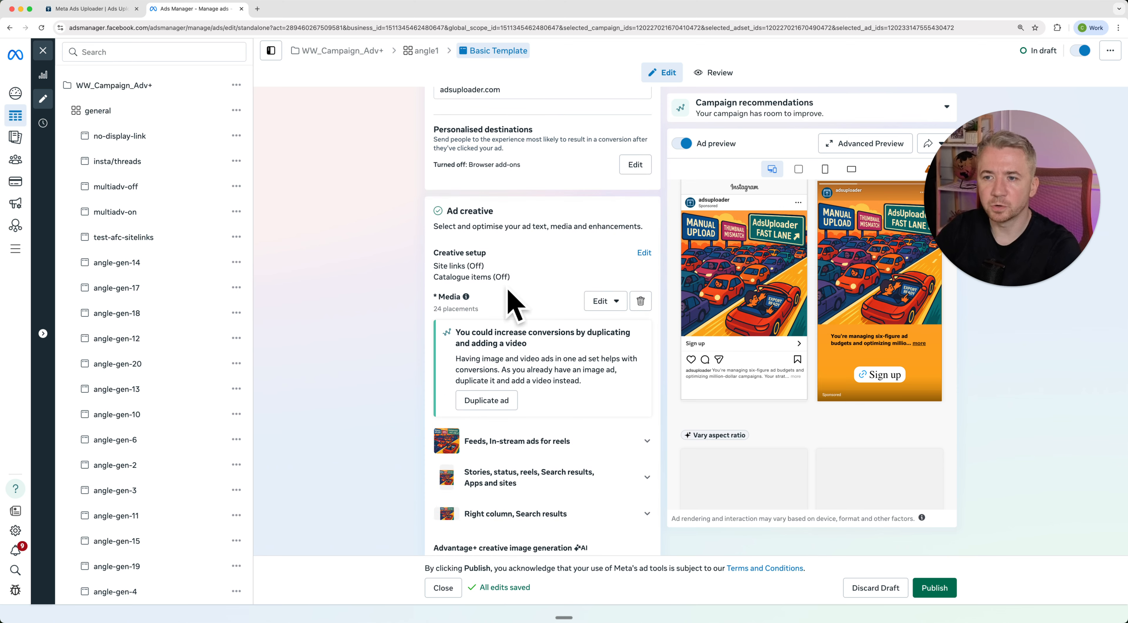
pyautogui.scroll(-1, 535, 281)
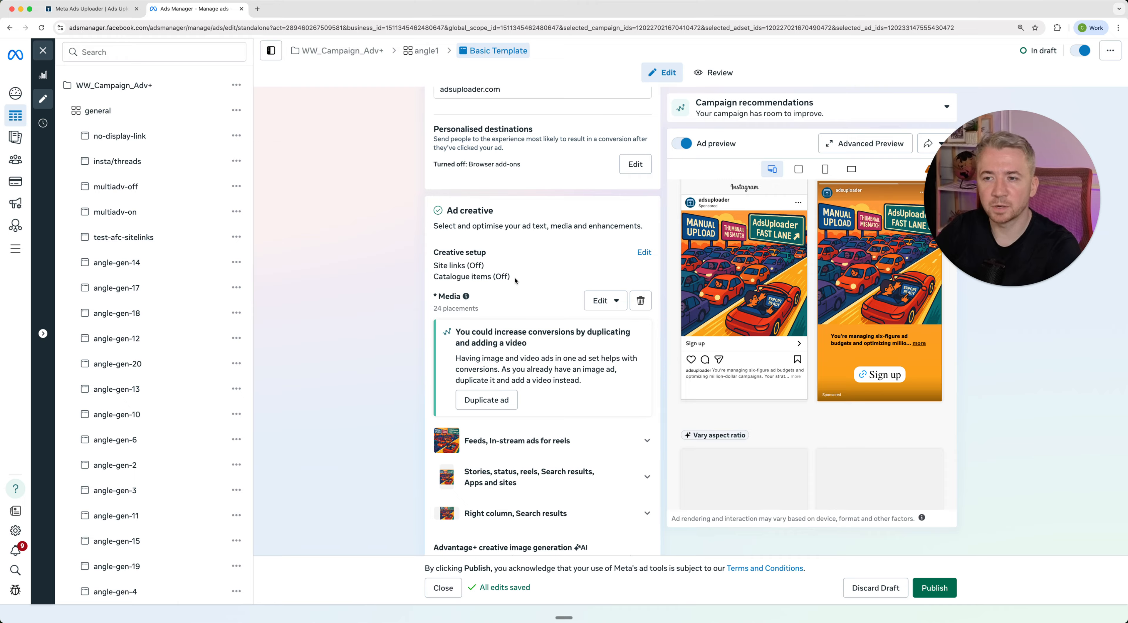
pyautogui.scroll(-1, 666, 374)
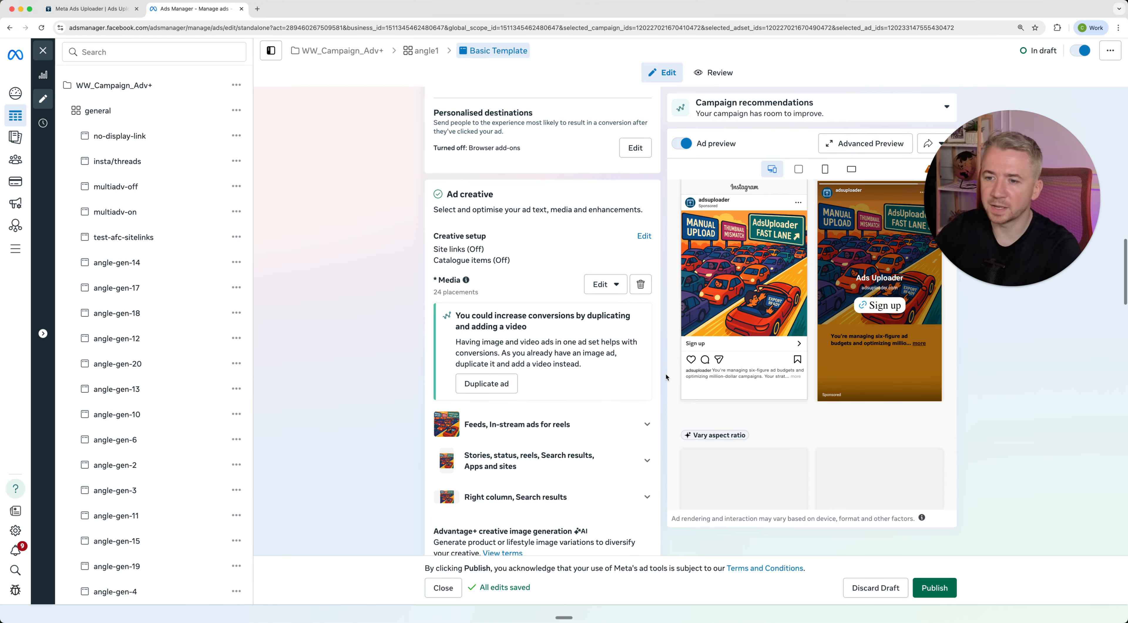
pyautogui.scroll(-5, 665, 374)
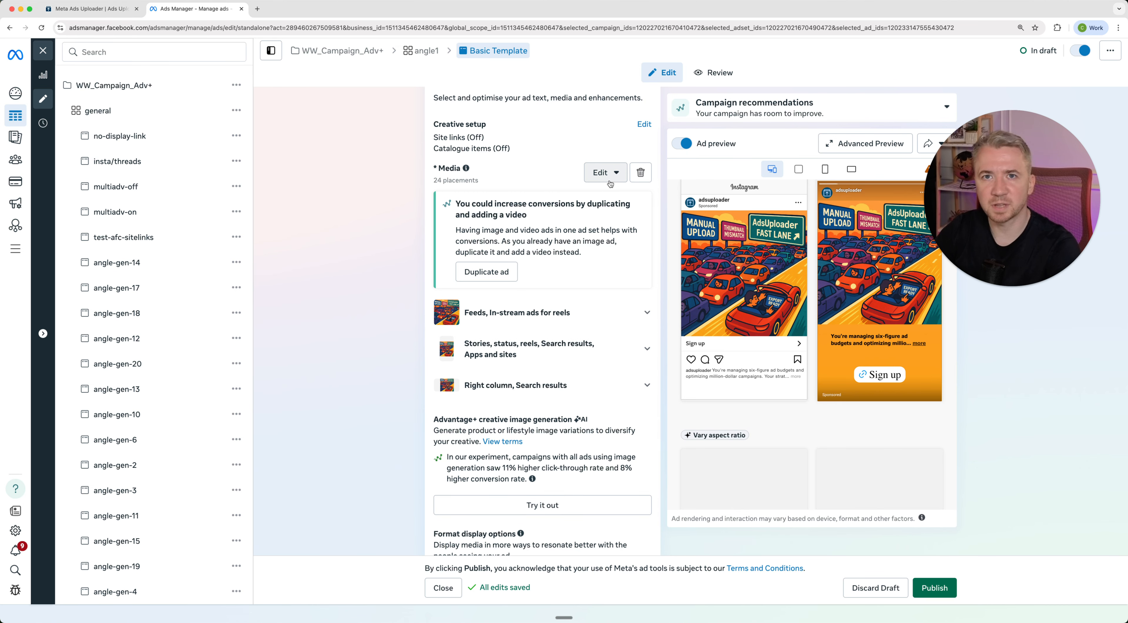
pyautogui.scroll(-1, 662, 242)
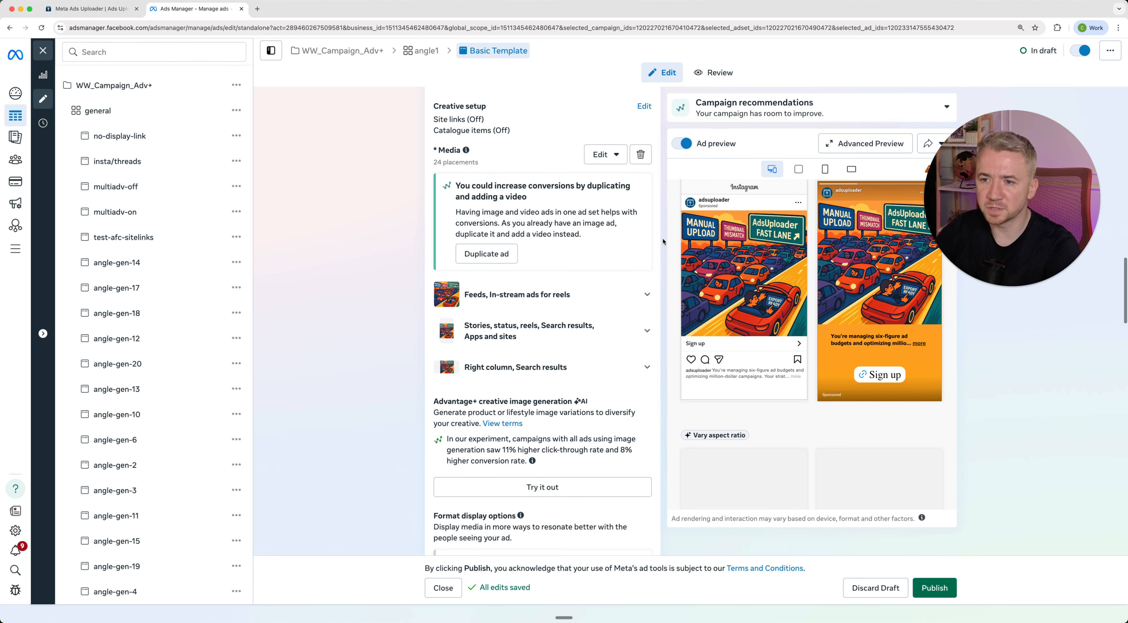
# Examine which placements belong to the Feeds and Stories media groups in the Basic Template ad's creative
pyautogui.click(648, 293)
pyautogui.scroll(-3, 661, 334)
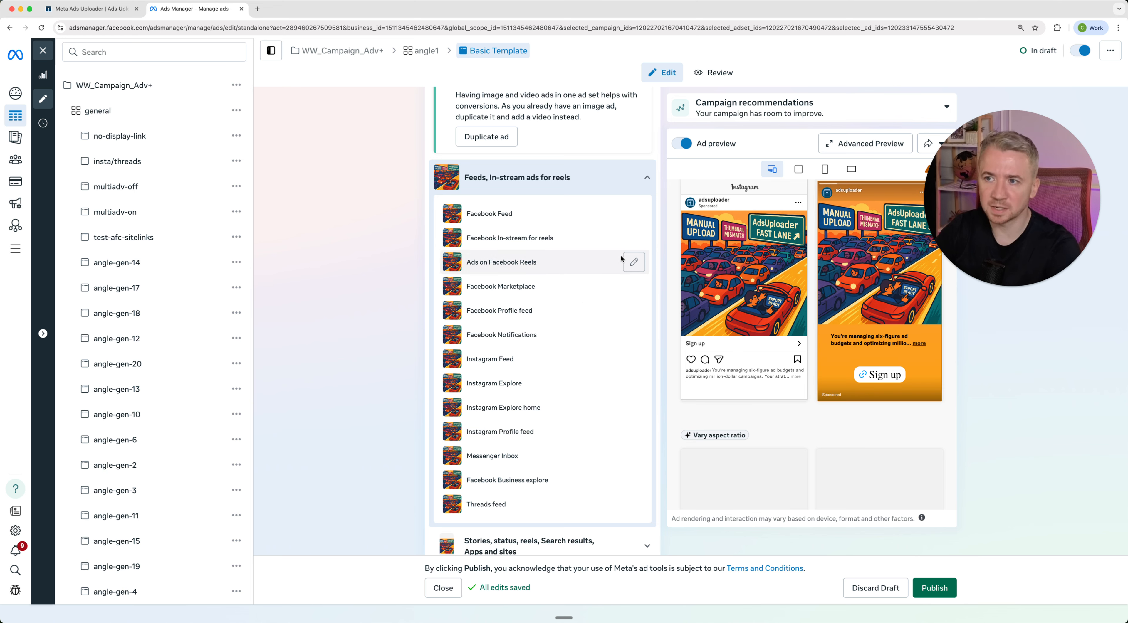
pyautogui.click(649, 178)
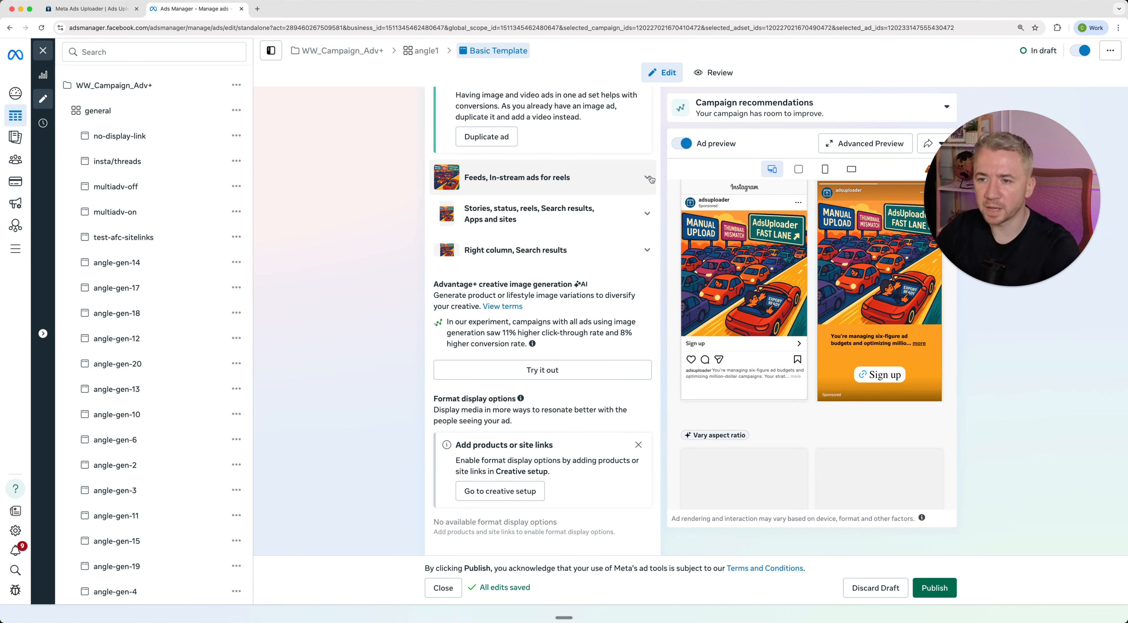
pyautogui.click(651, 215)
pyautogui.moveTo(632, 281)
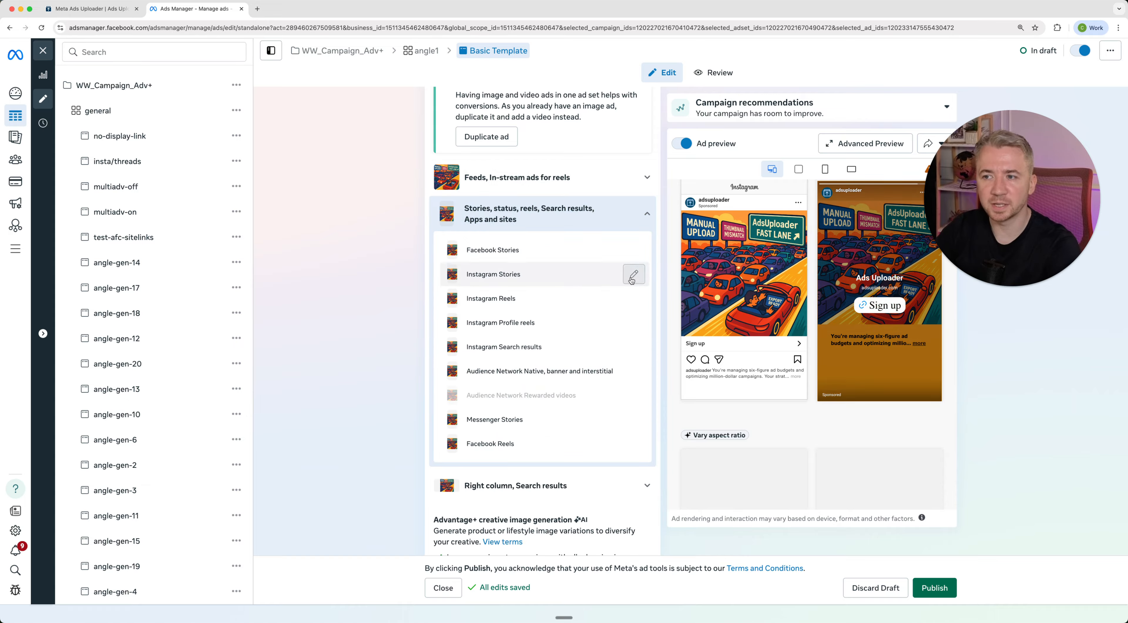
pyautogui.click(649, 215)
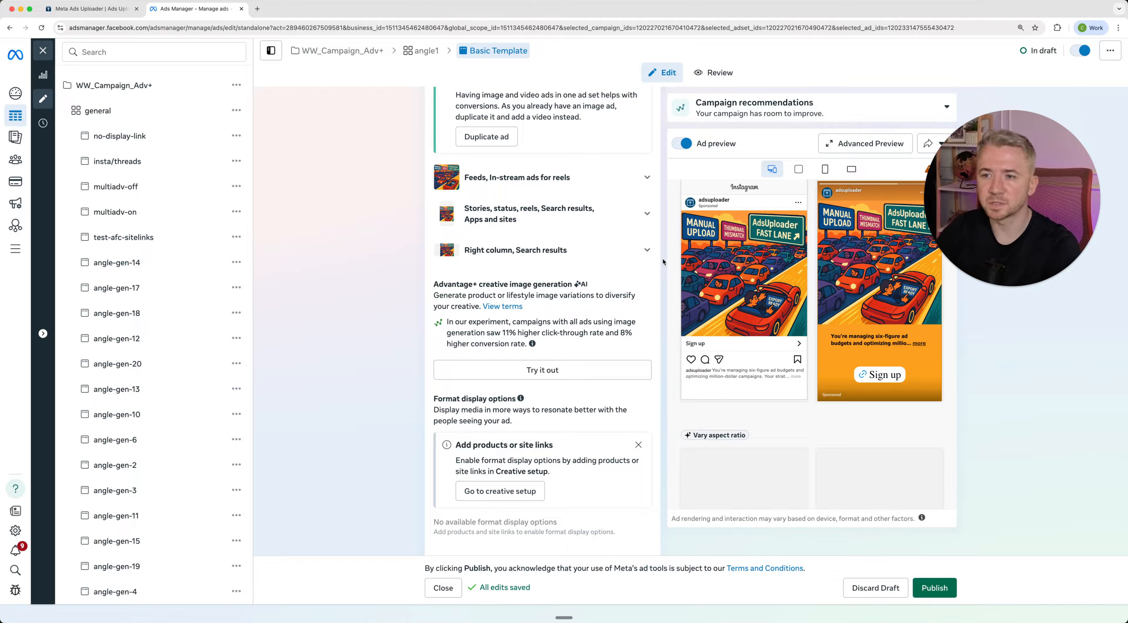
pyautogui.scroll(3, 663, 262)
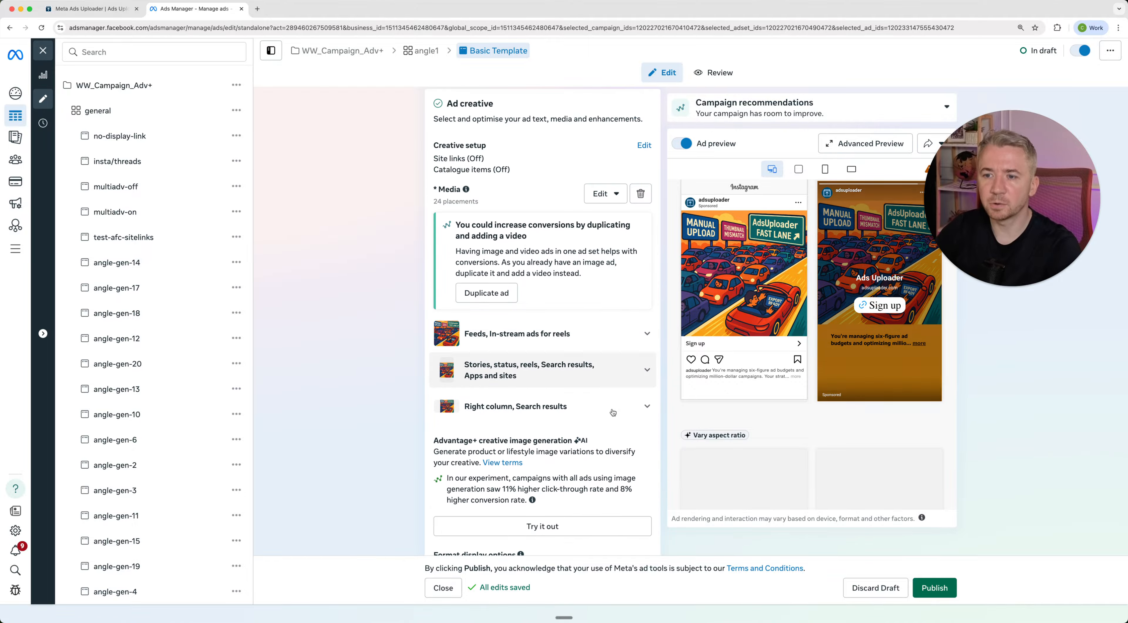
pyautogui.scroll(-3, 659, 451)
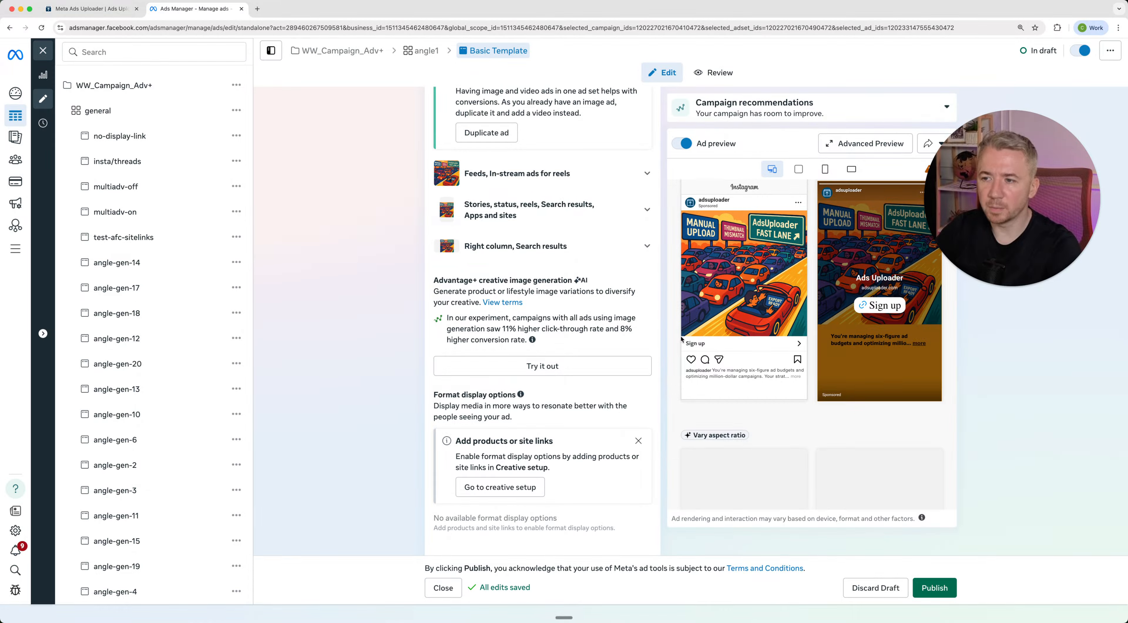
# Review the ad's format display options, primary text, headline, description, text optimisation, call to action and WhatsApp sign-up offer
pyautogui.scroll(-5, 660, 360)
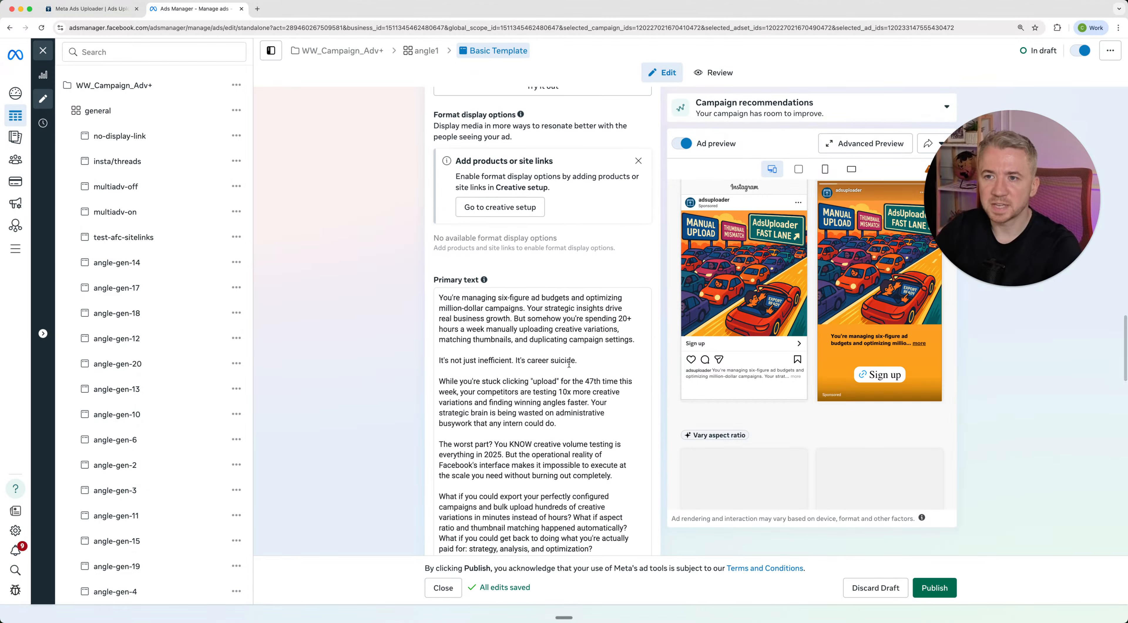
pyautogui.scroll(-5, 639, 382)
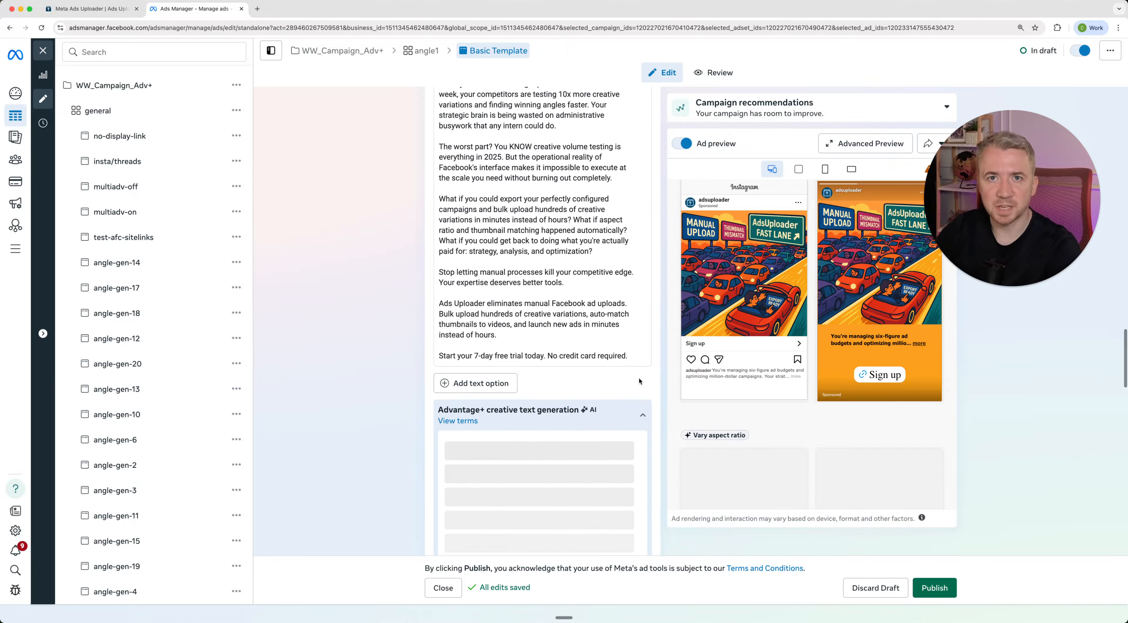
pyautogui.scroll(-2, 656, 380)
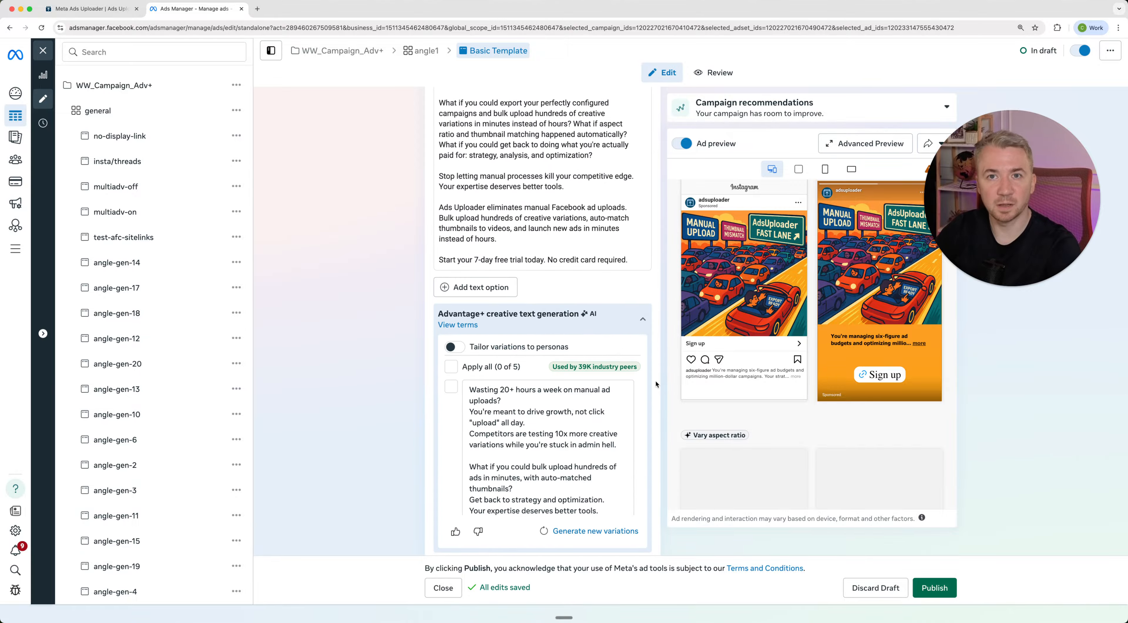
pyautogui.scroll(-2, 655, 384)
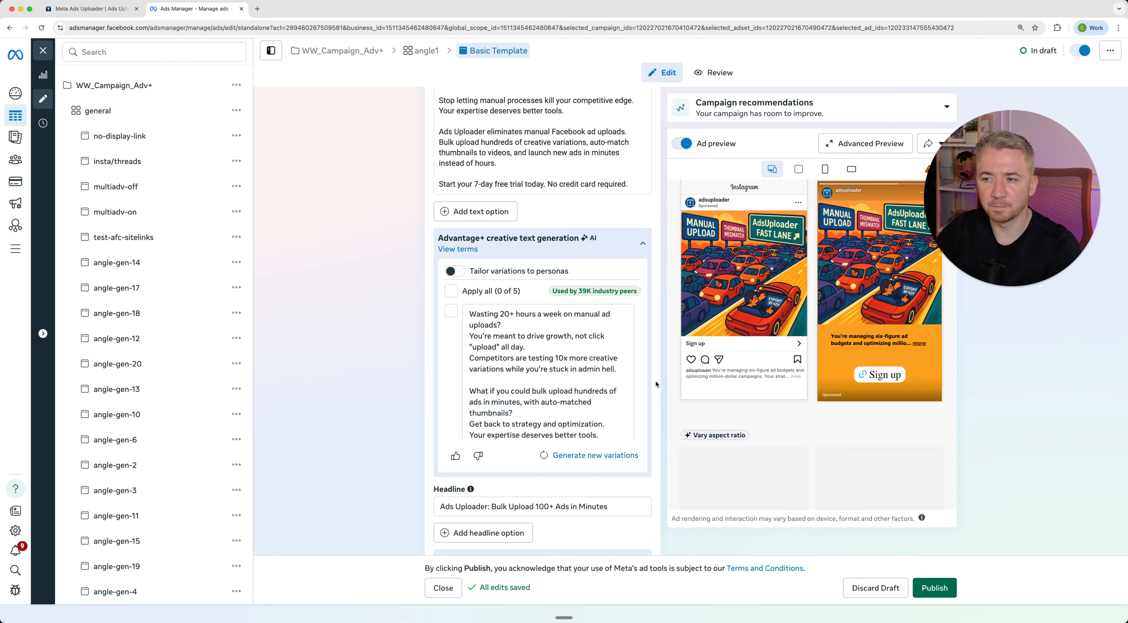
pyautogui.scroll(-3, 656, 383)
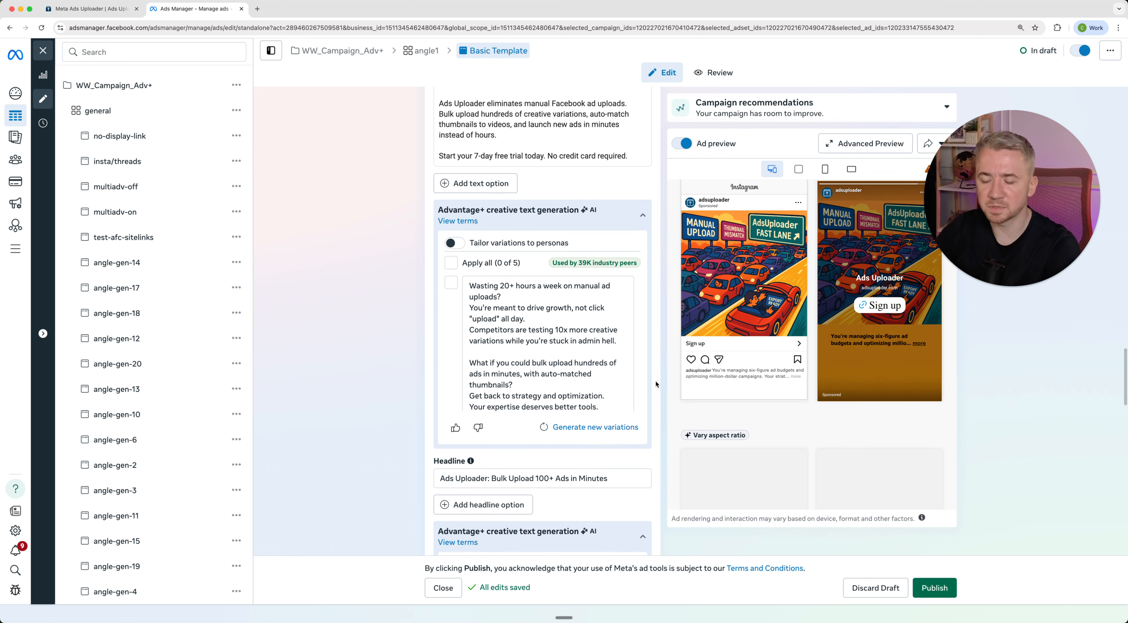
pyautogui.scroll(-3, 656, 384)
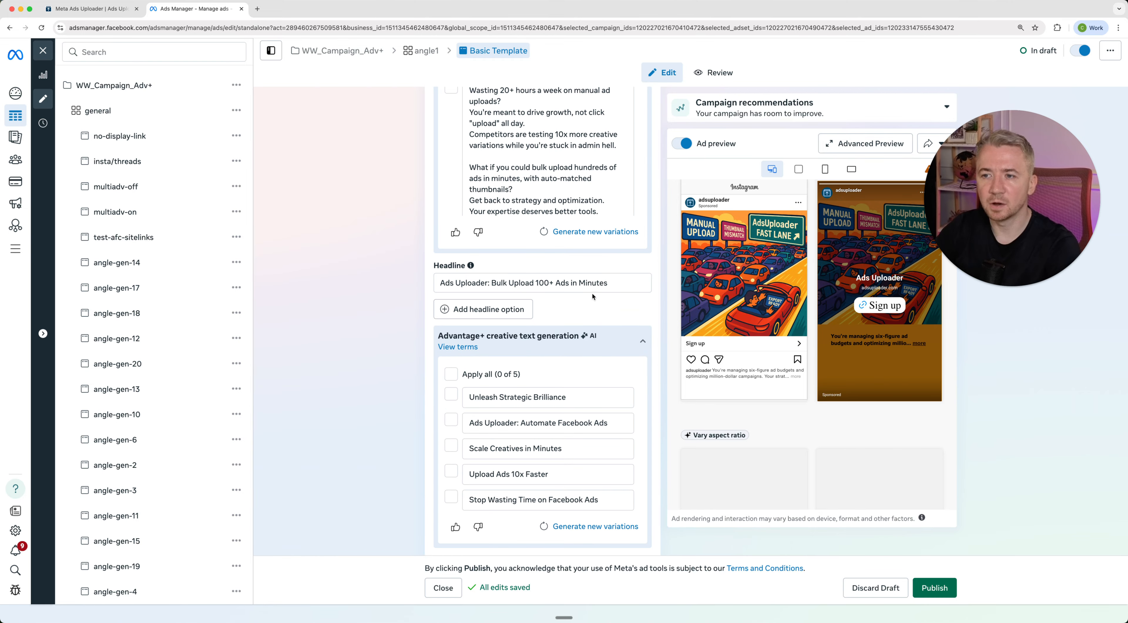
pyautogui.scroll(-7, 647, 346)
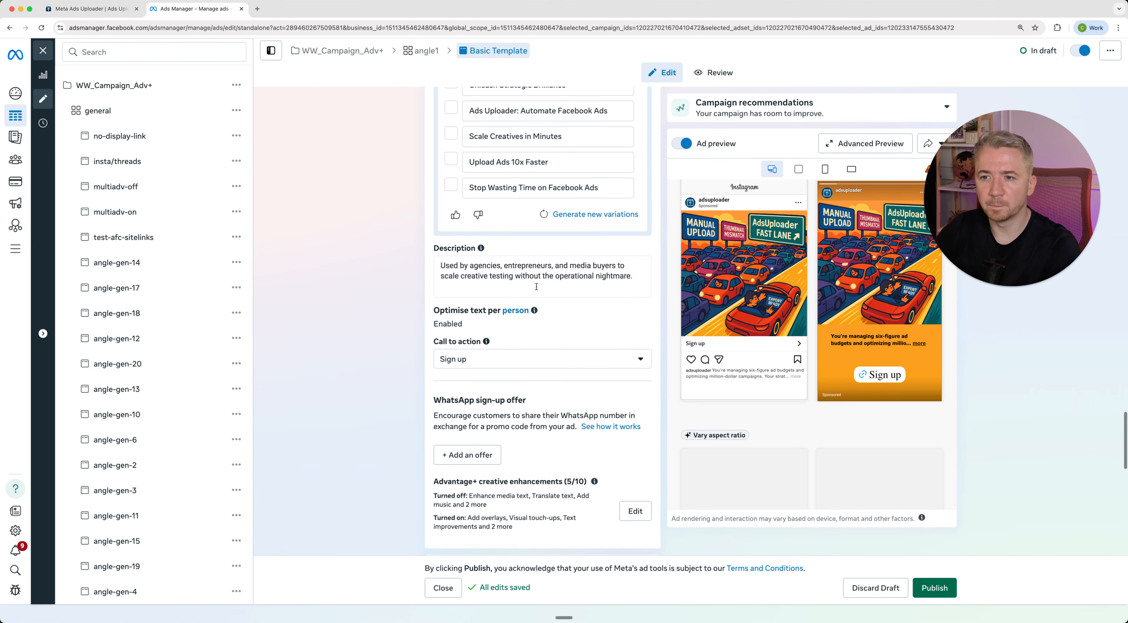
pyautogui.scroll(-2, 649, 325)
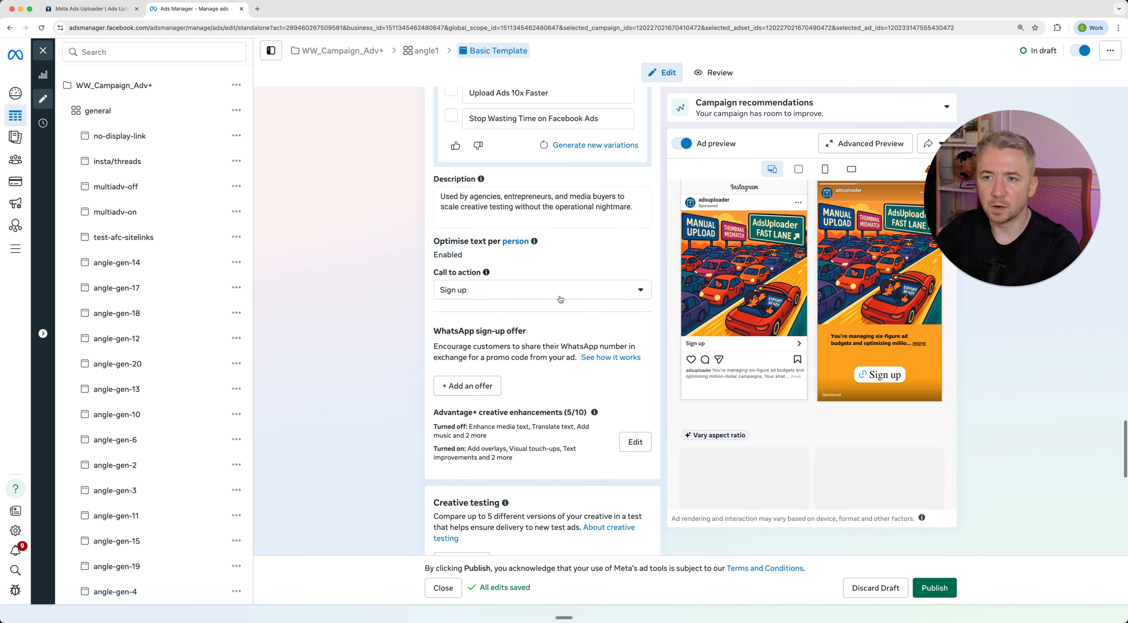
pyautogui.scroll(-4, 652, 382)
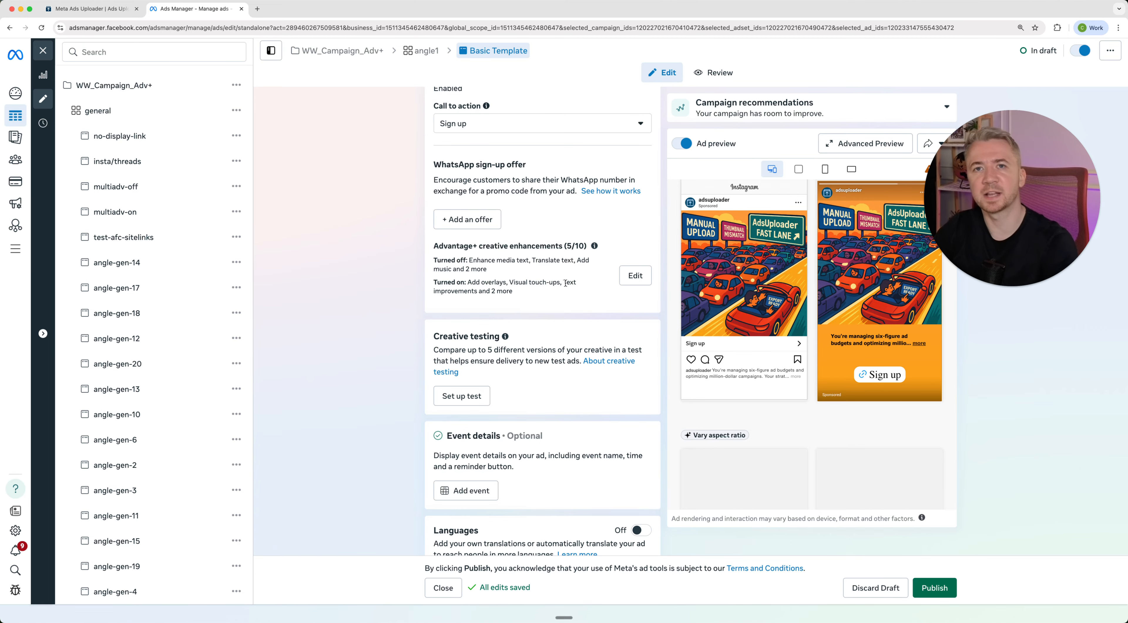
# Review the Advantage+ creative enhancements and the ad's creative testing, event details, language, tracking and URL parameter settings
pyautogui.click(621, 277)
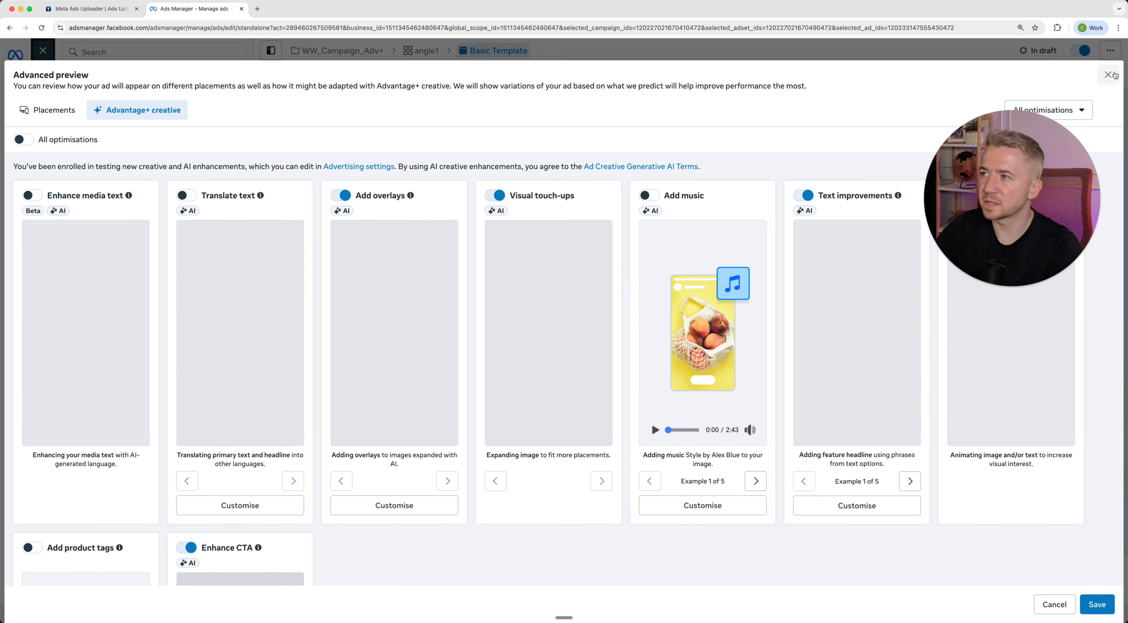
pyautogui.click(1108, 75)
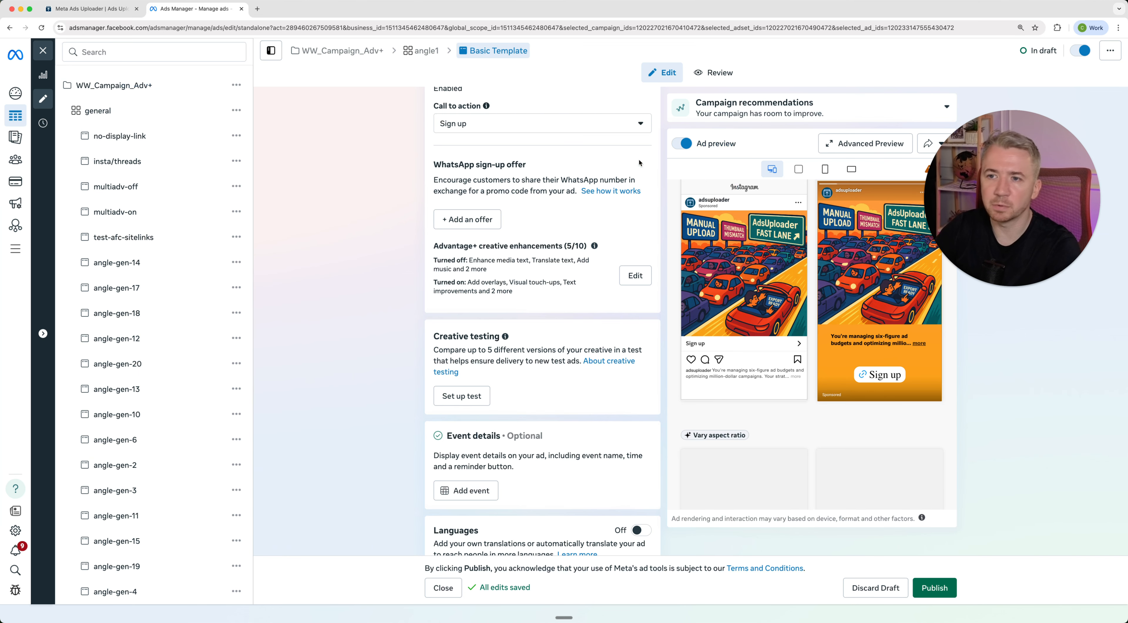
pyautogui.scroll(-1, 662, 376)
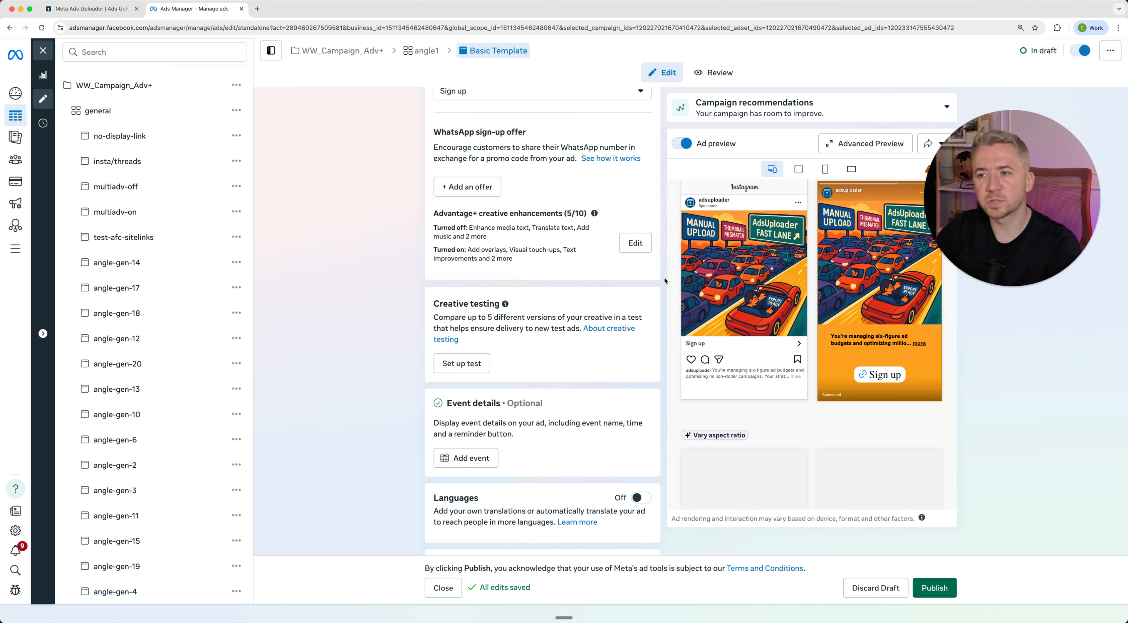
pyautogui.scroll(-2, 664, 278)
pyautogui.scroll(-5, 664, 278)
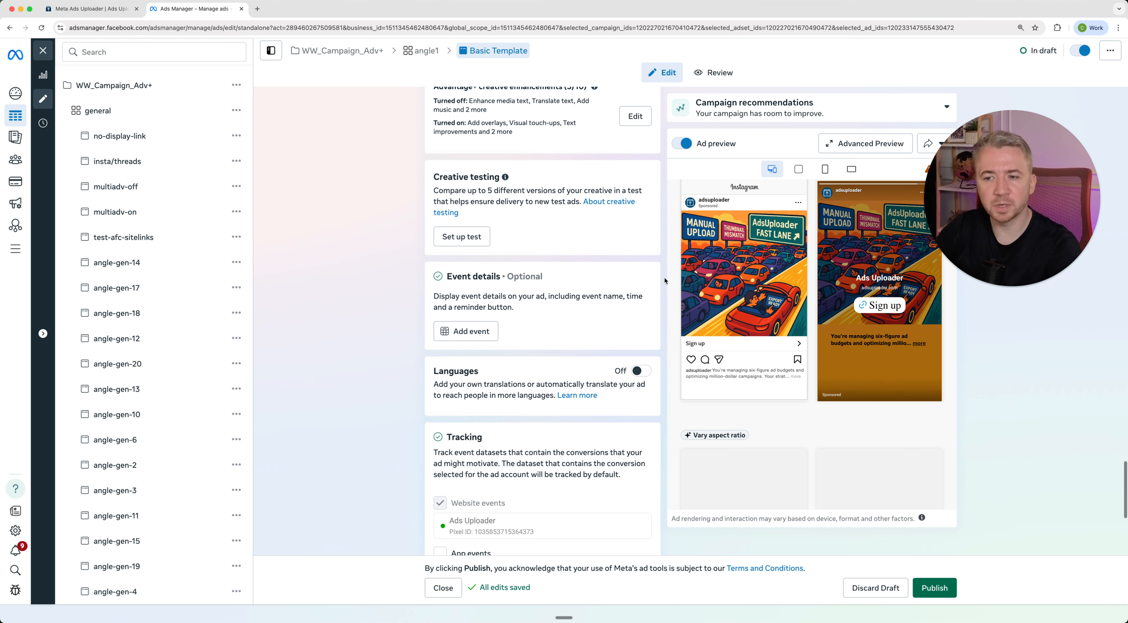
pyautogui.scroll(-5, 665, 281)
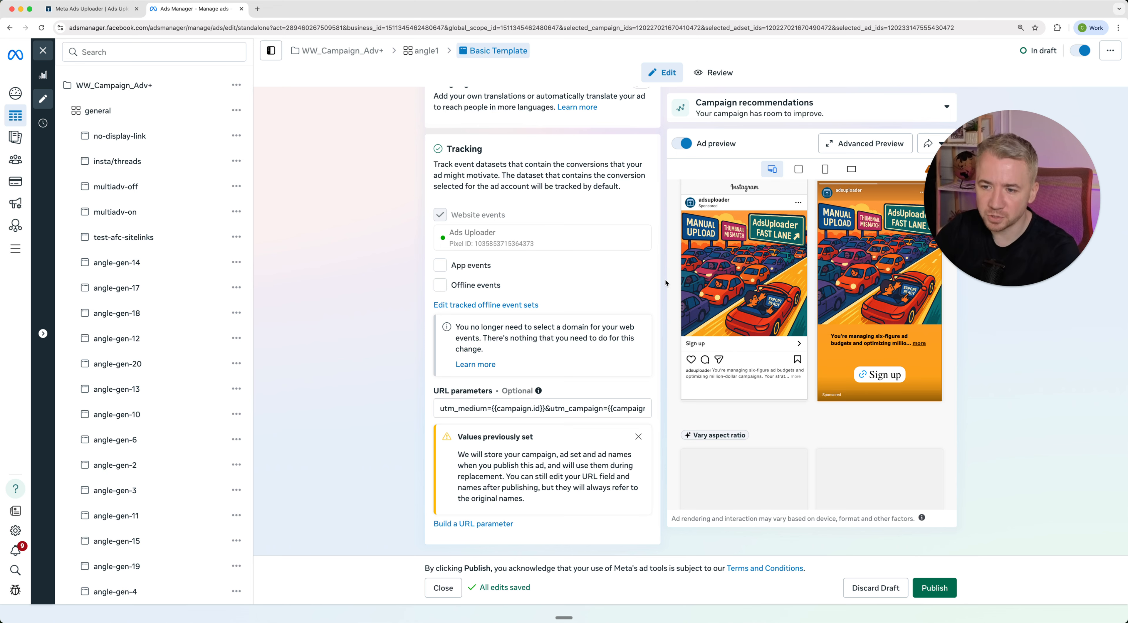
# Publish the Basic Template ad and decline the suggested budget increase
pyautogui.scroll(6, 665, 280)
pyautogui.scroll(20, 665, 283)
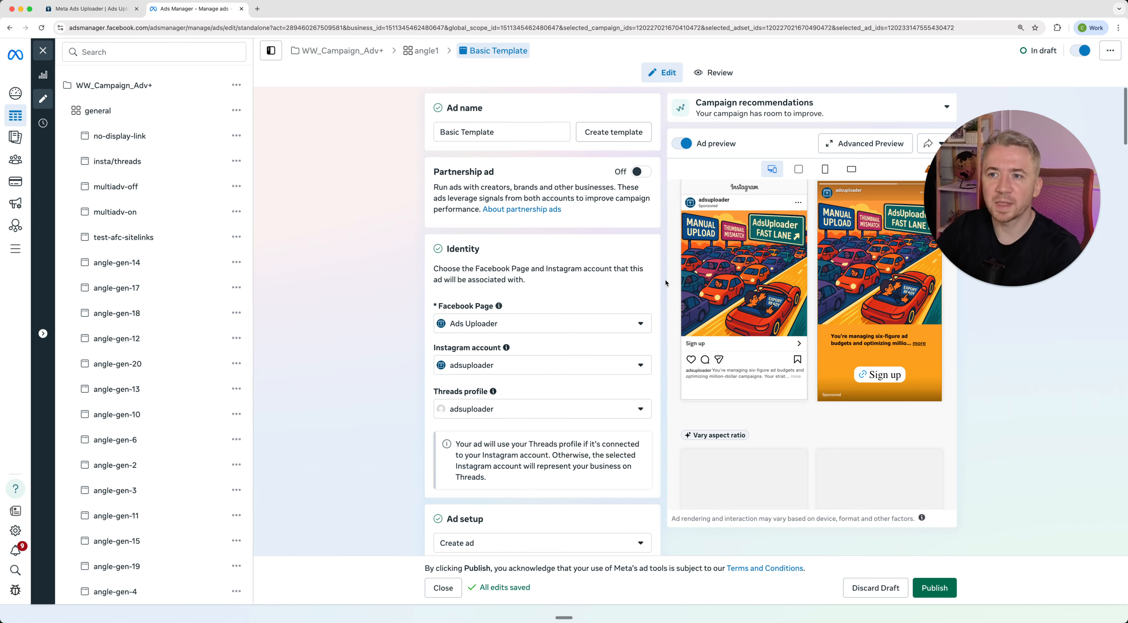
pyautogui.click(948, 597)
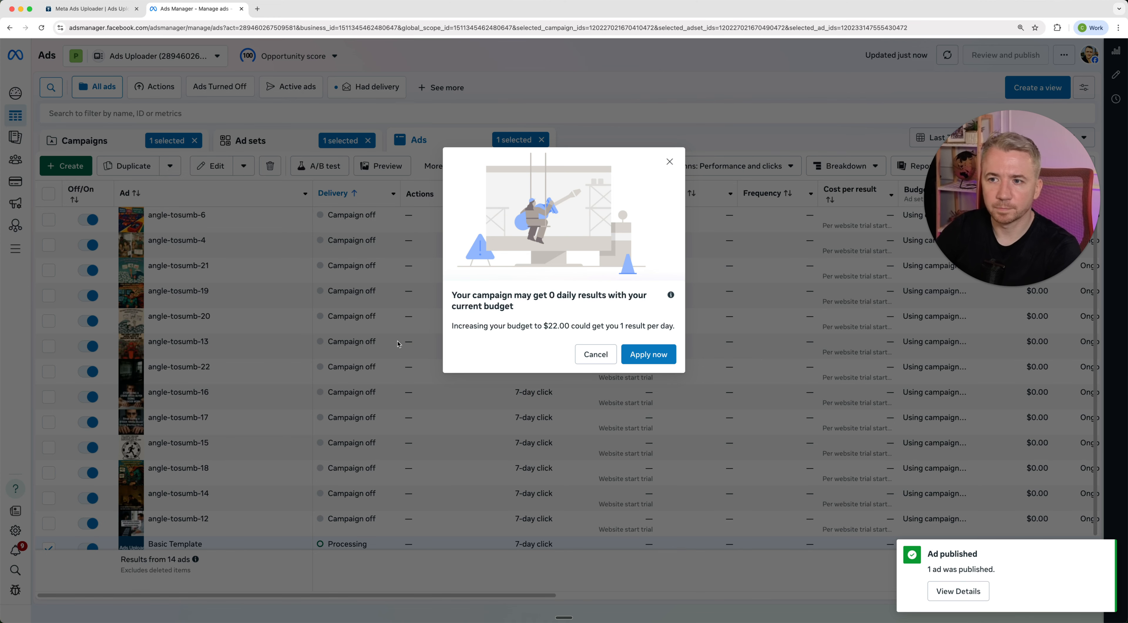
pyautogui.click(595, 356)
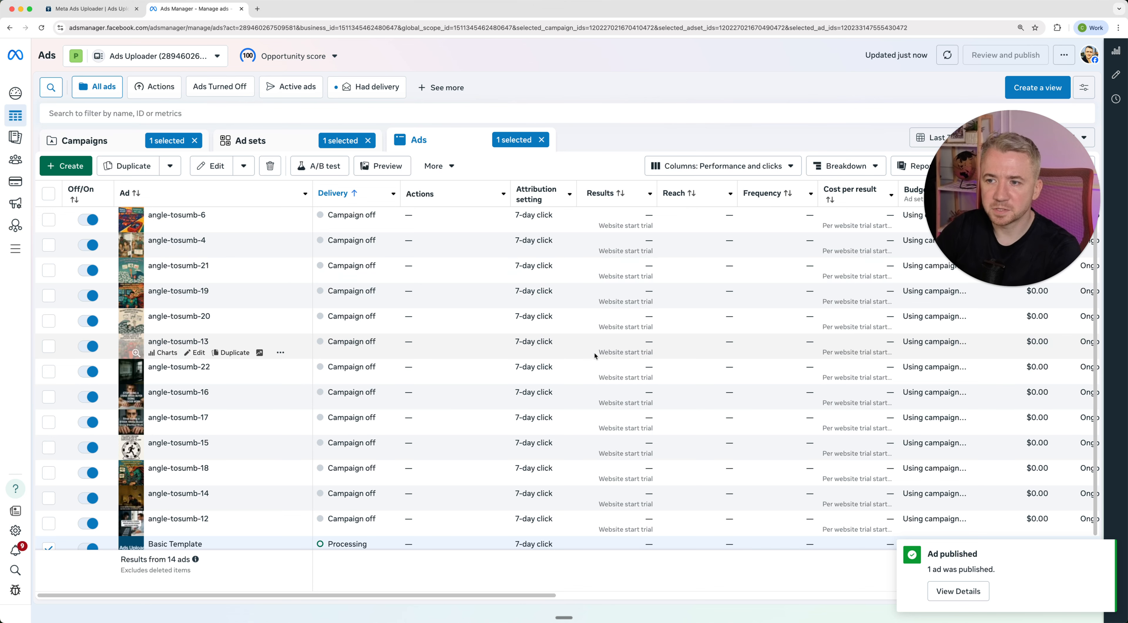
# Turn off the angle-tosumb-6 and Basic Template ads in the ads list
pyautogui.click(241, 215)
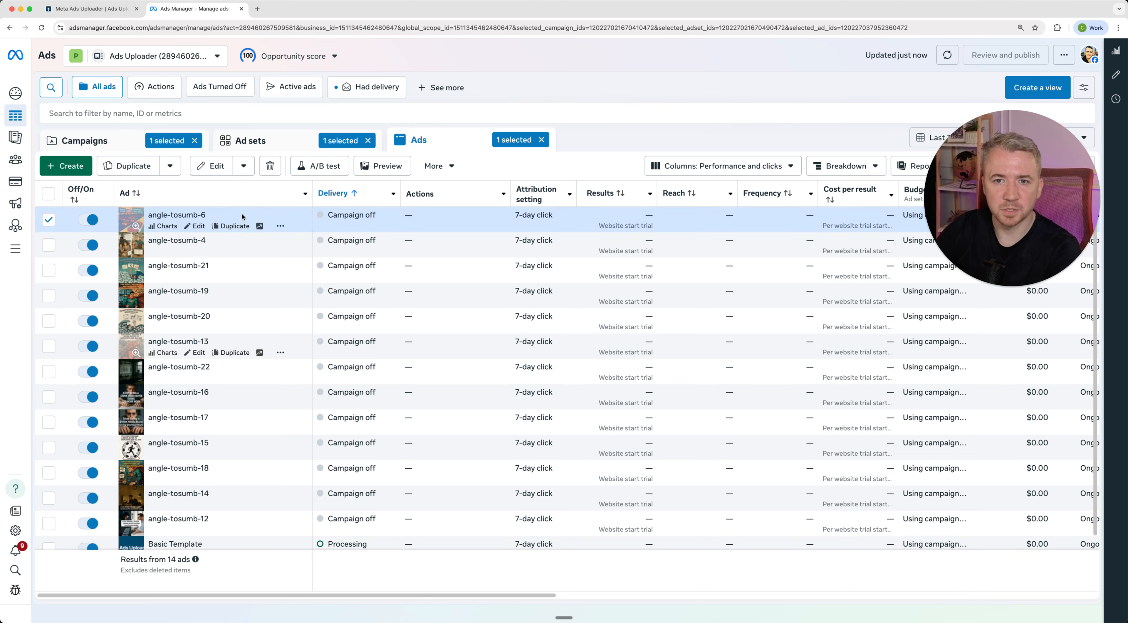
pyautogui.click(91, 224)
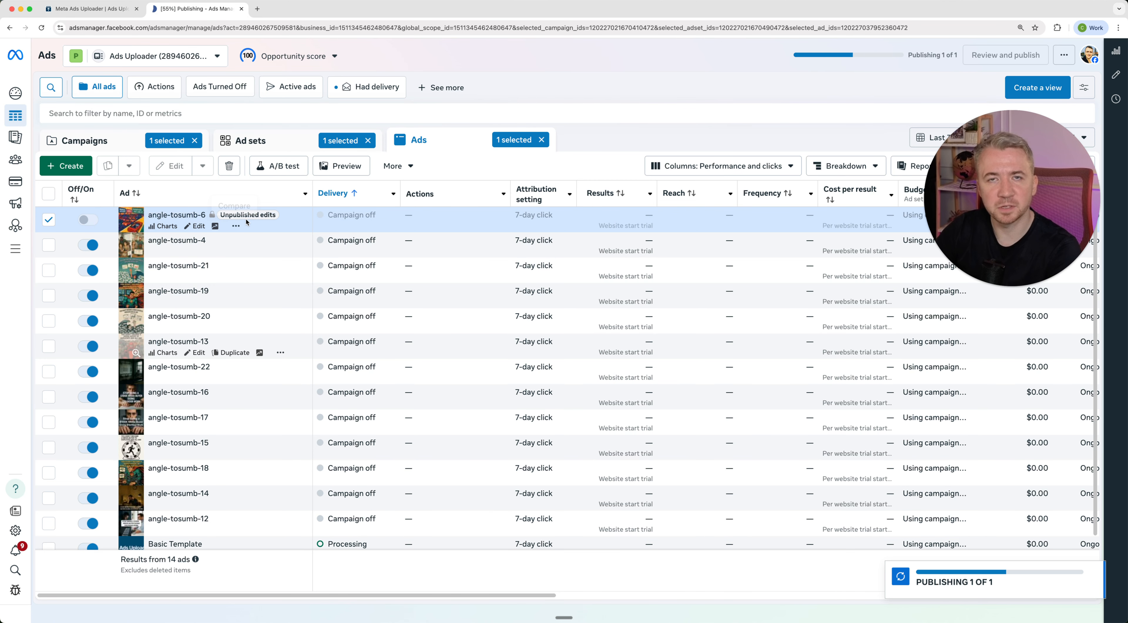
pyautogui.scroll(-1, 156, 321)
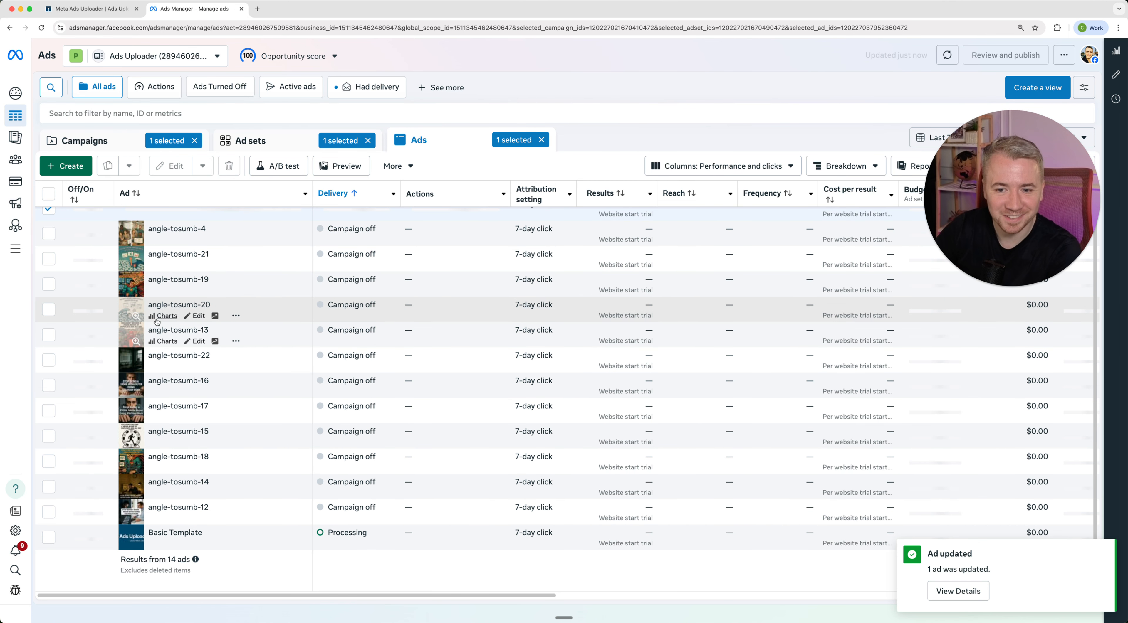
pyautogui.click(89, 538)
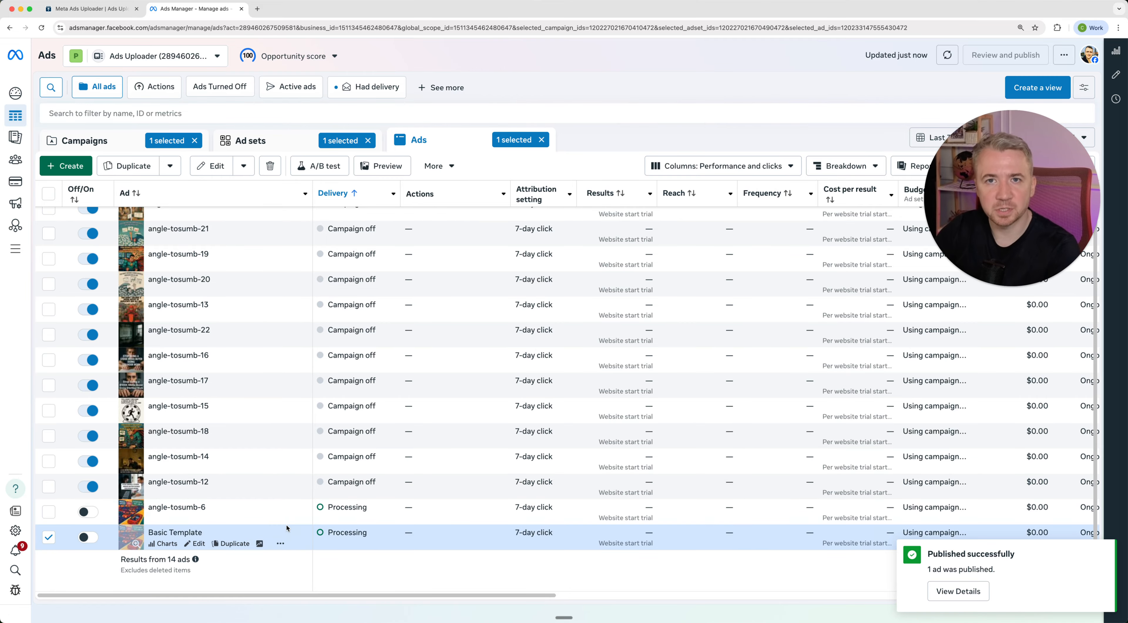
pyautogui.click(102, 13)
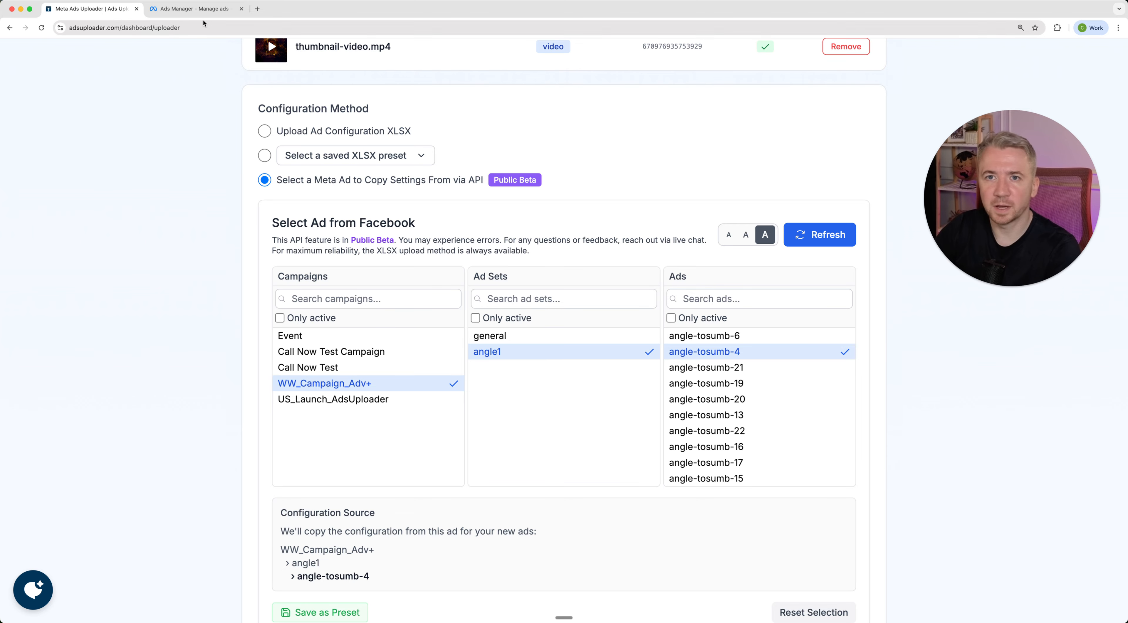
pyautogui.click(195, 9)
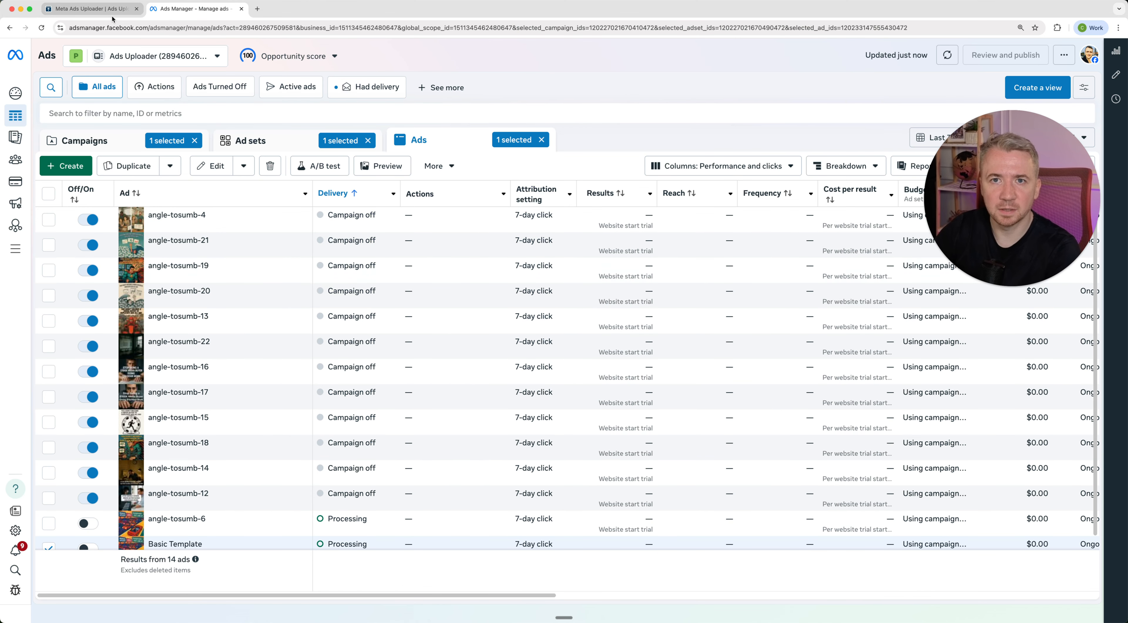
pyautogui.click(250, 58)
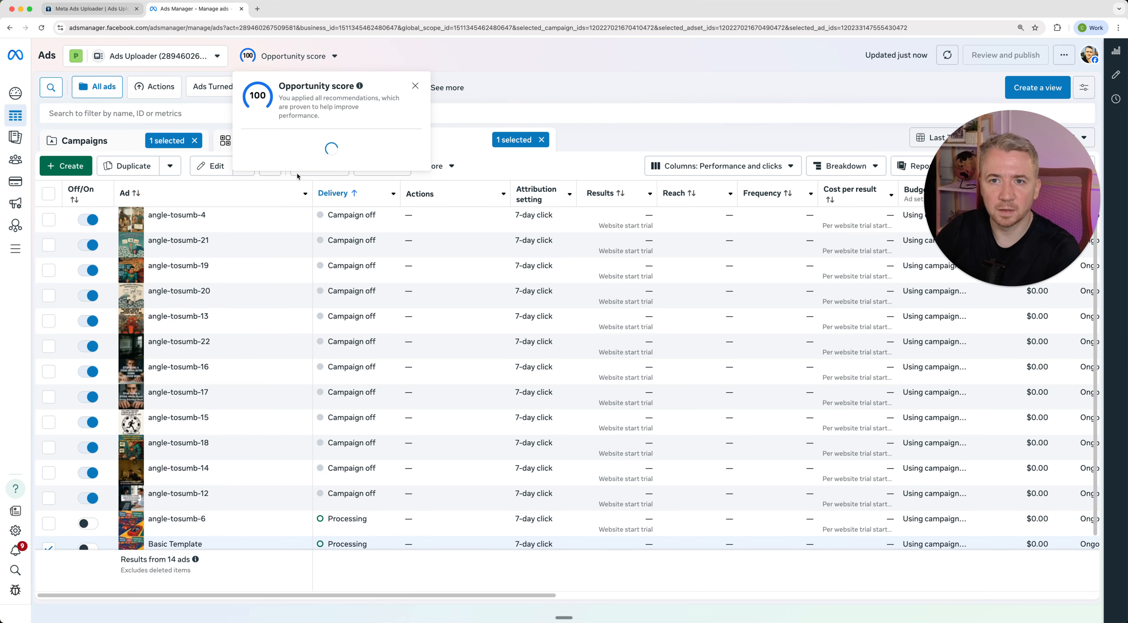
pyautogui.click(226, 141)
# Switch to Ads Uploader, refresh the Facebook ad selection, and choose Basic Template from WW_Campaign_Adv+ and angle1 as the configuration source
pyautogui.click(97, 11)
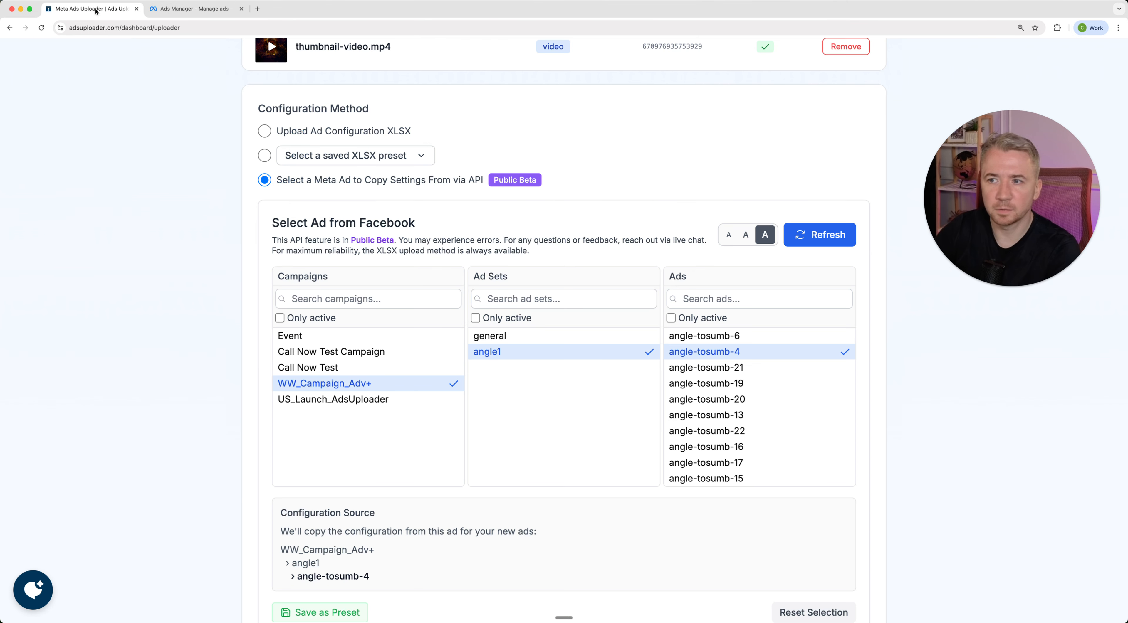
pyautogui.click(819, 234)
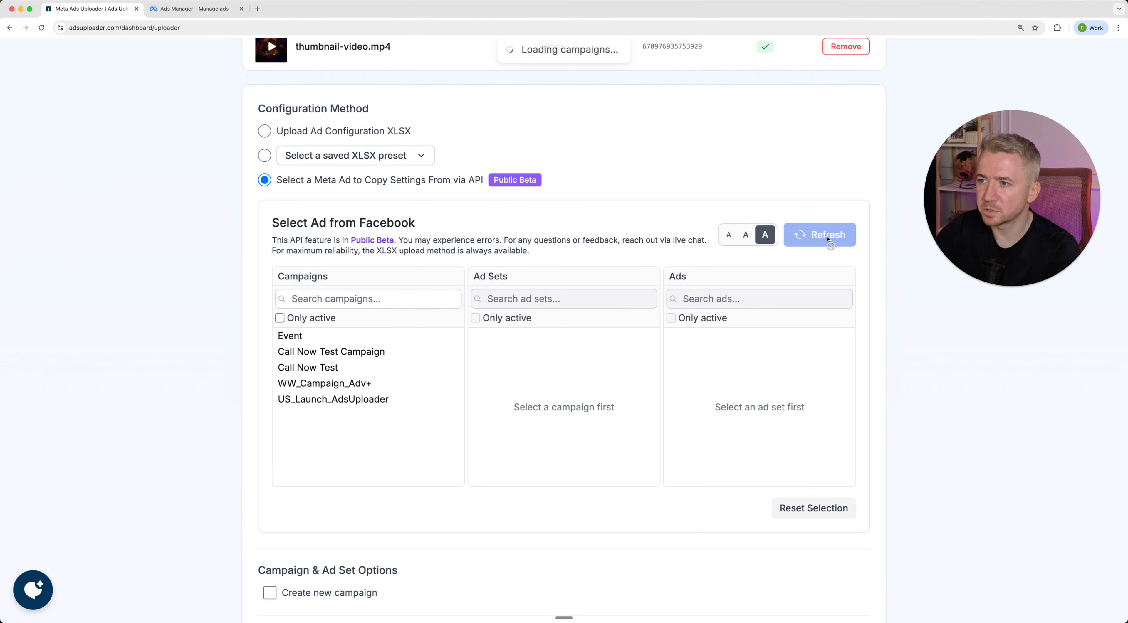
pyautogui.click(385, 391)
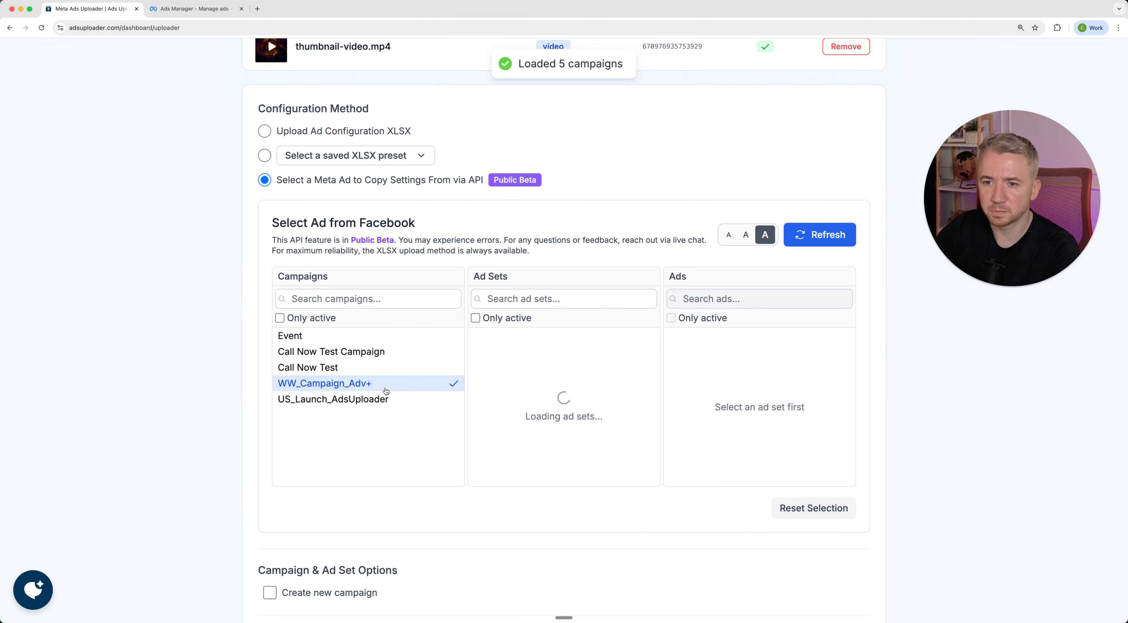
pyautogui.click(553, 351)
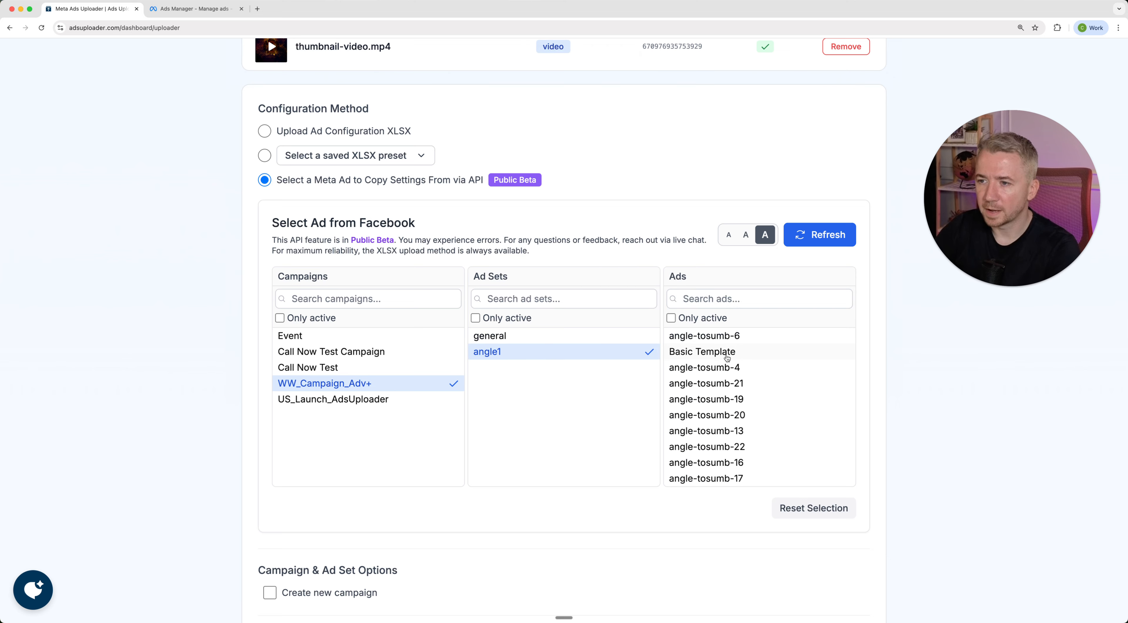
pyautogui.click(727, 358)
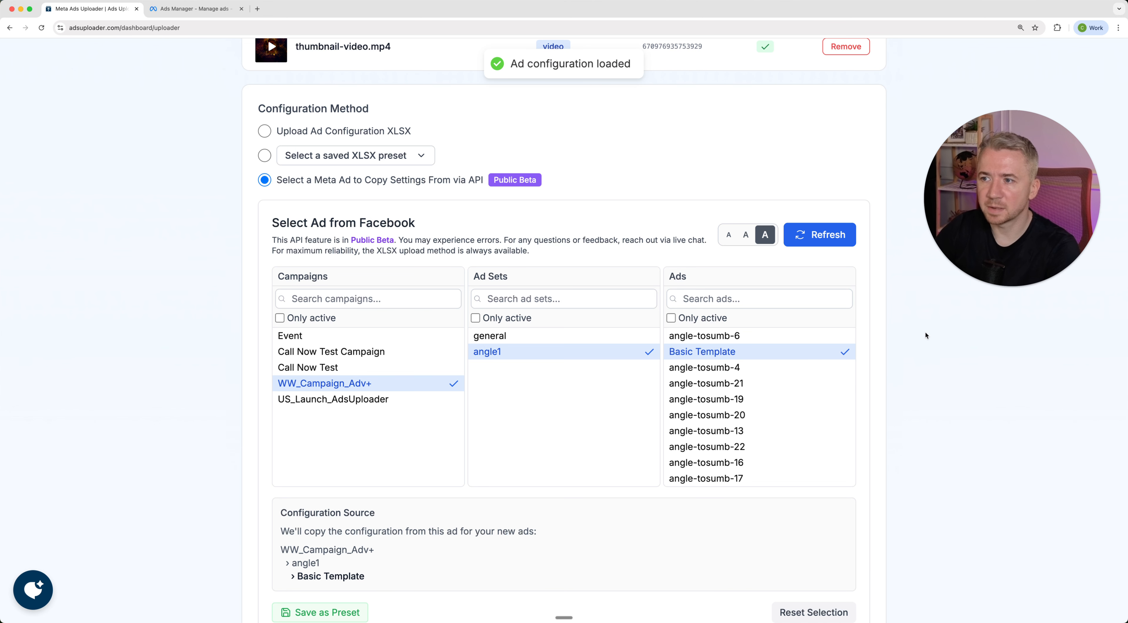
# Save the Basic Template ad configuration as a preset named "WW_Campaign_Adv+ - Basic"
pyautogui.scroll(-1, 883, 395)
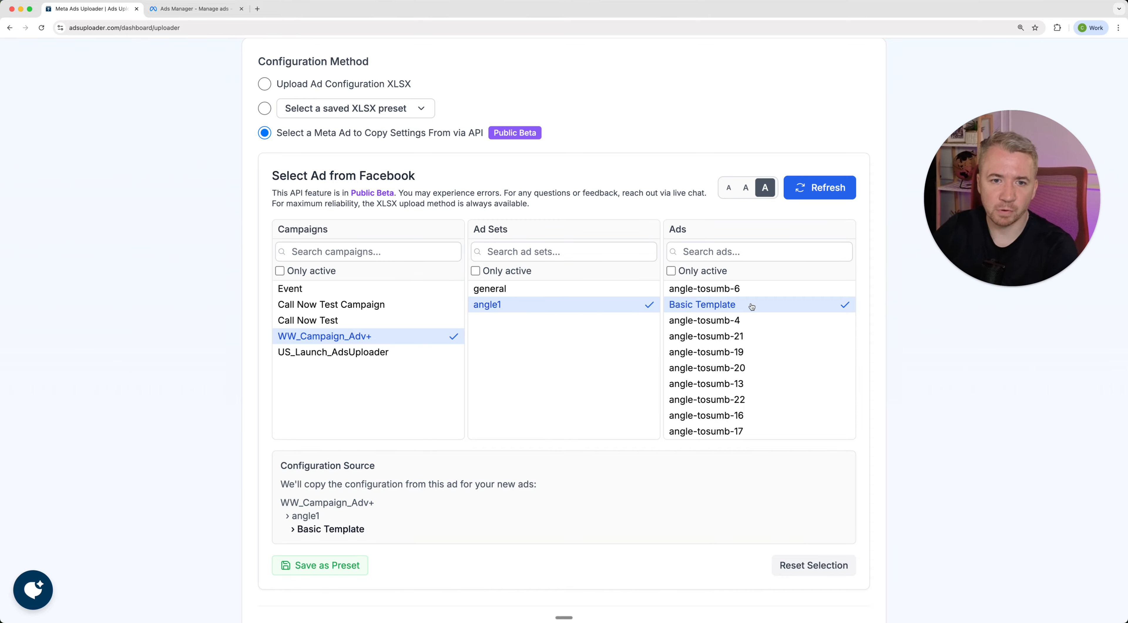
pyautogui.scroll(-3, 884, 373)
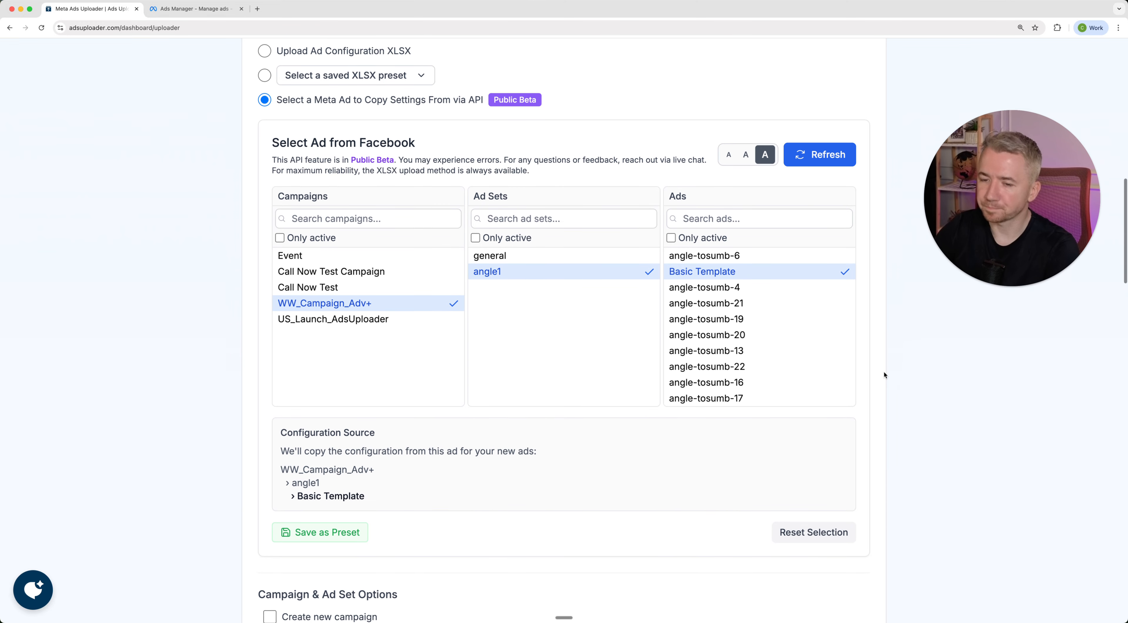
pyautogui.scroll(-3, 884, 375)
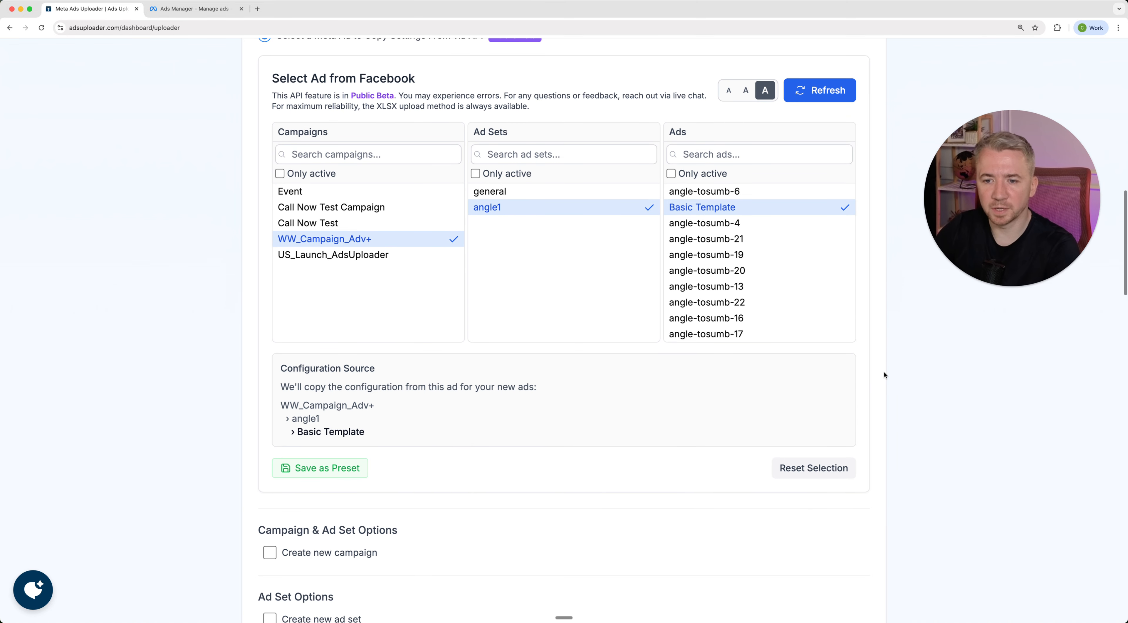
pyautogui.click(334, 478)
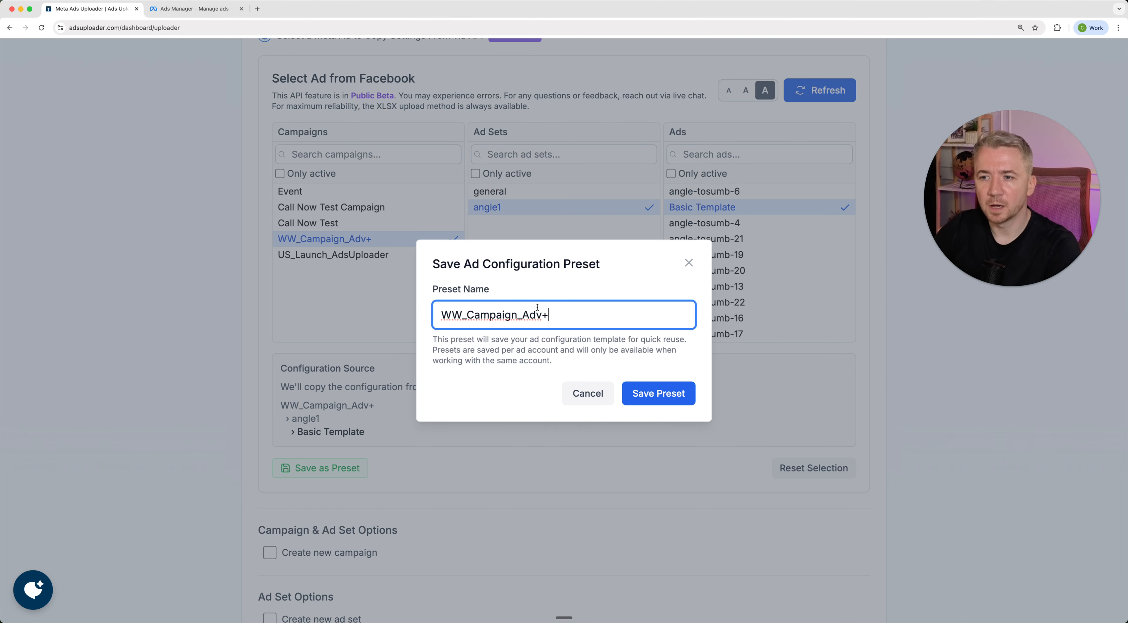
pyautogui.tripleClick(573, 314)
pyautogui.press('BackSpace')
pyautogui.press('super+z')
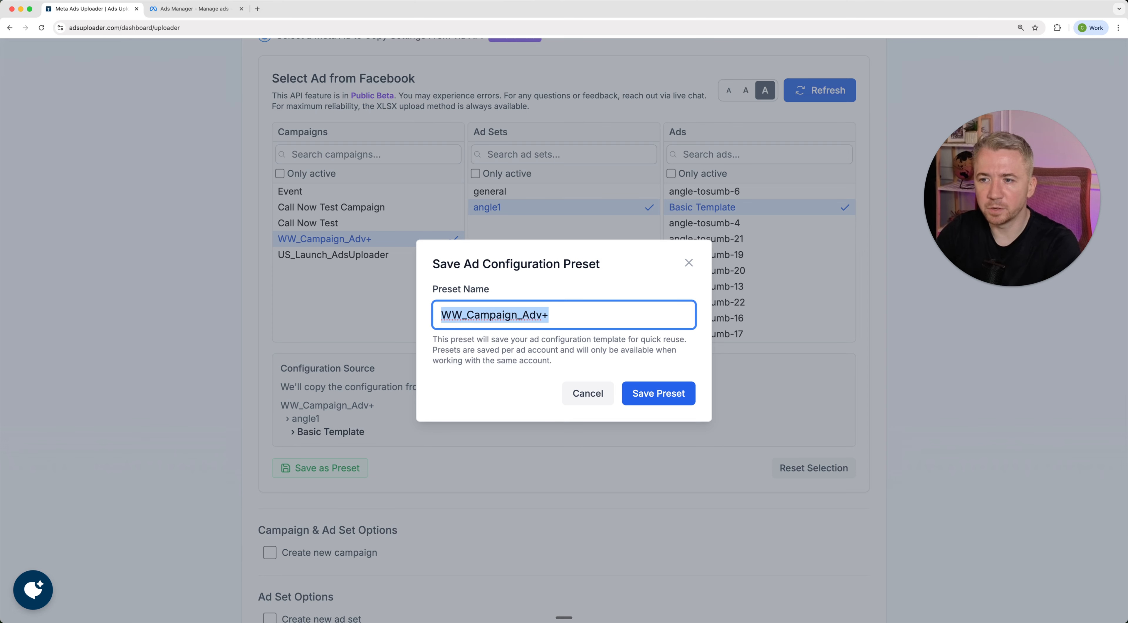
pyautogui.click(573, 313)
pyautogui.write('- Basic')
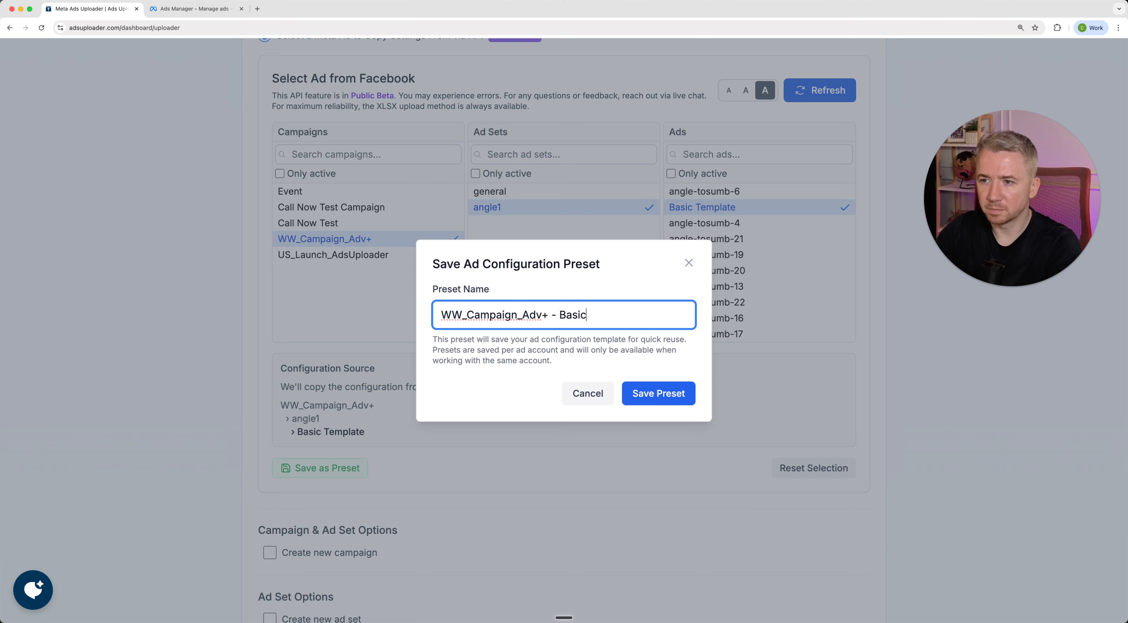
pyautogui.click(648, 394)
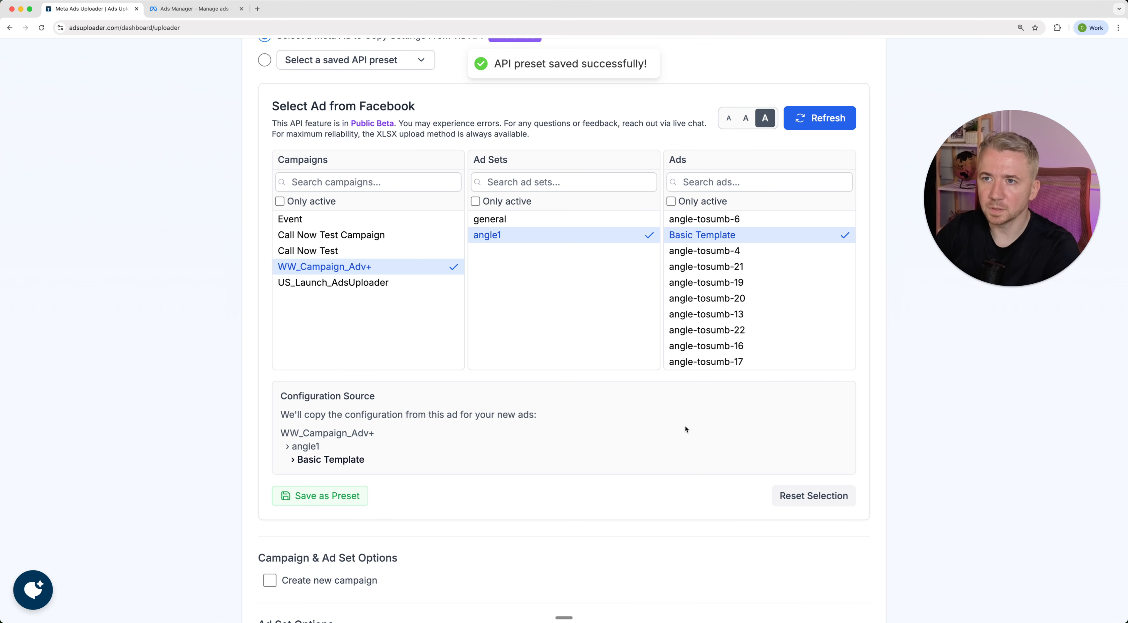
# Use the saved API preset "WW_Campaign_Adv+ - Basic" as the configuration method
pyautogui.scroll(5, 866, 389)
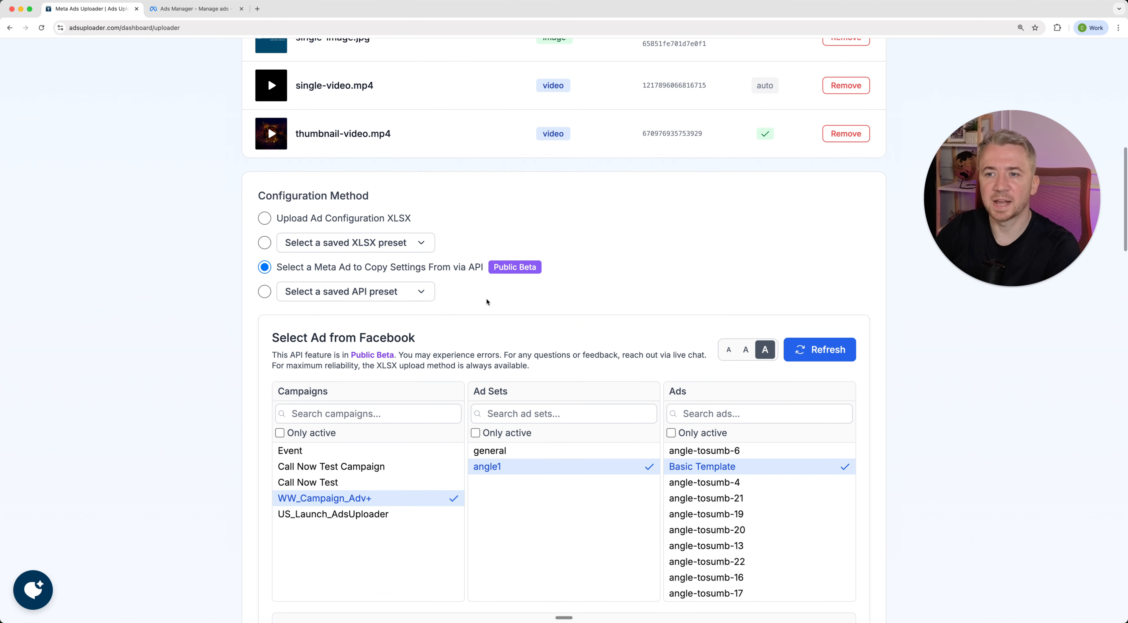
pyautogui.click(432, 299)
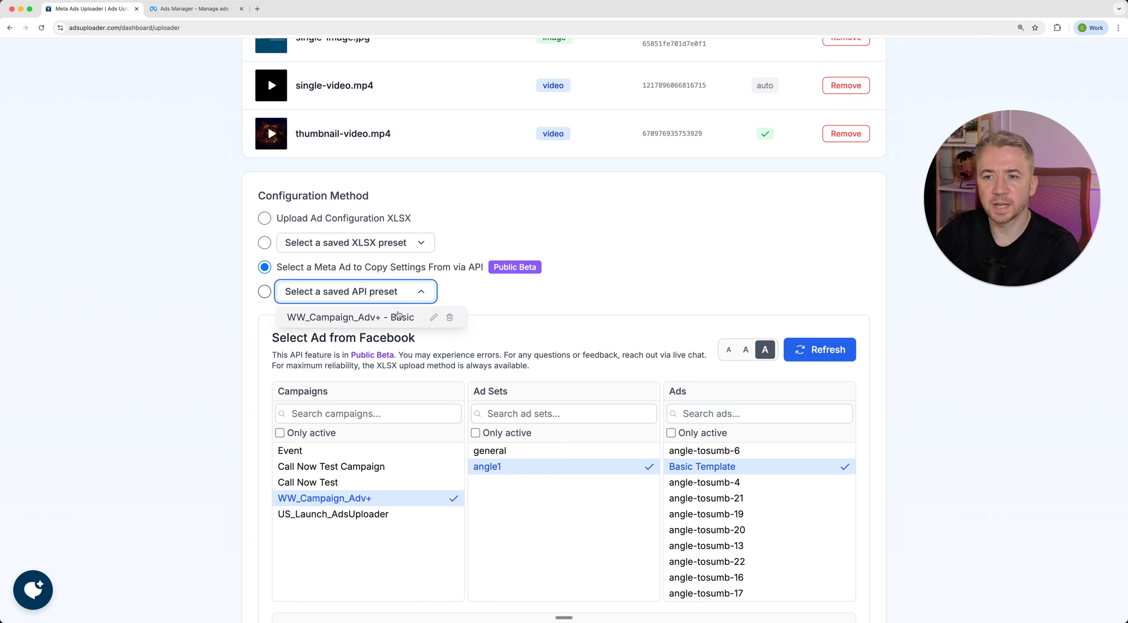
pyautogui.click(570, 286)
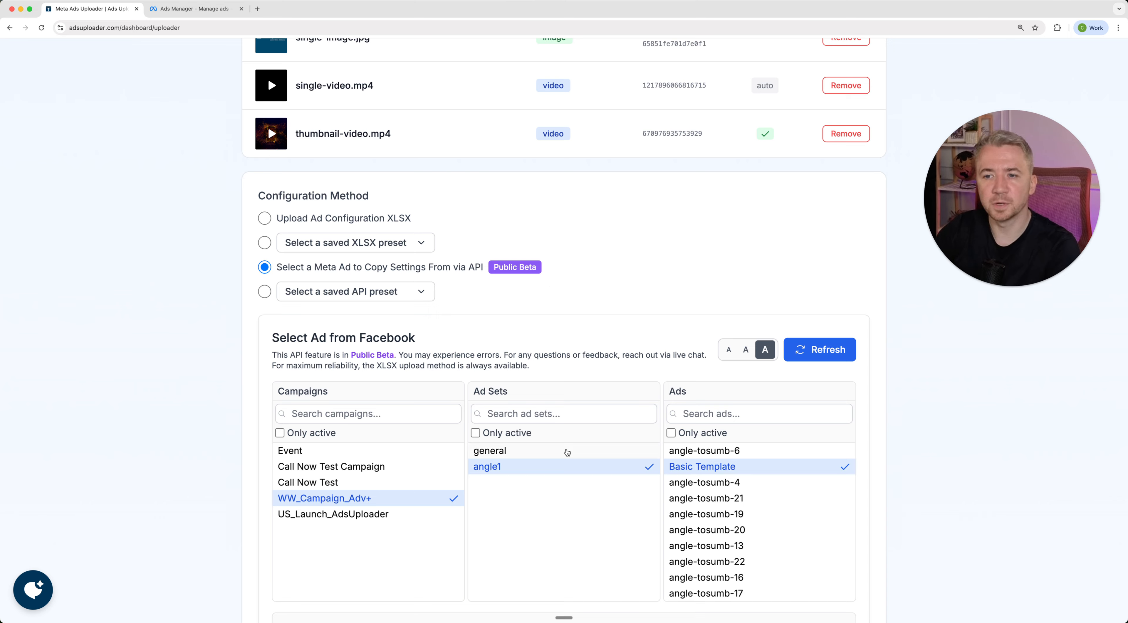
pyautogui.click(381, 291)
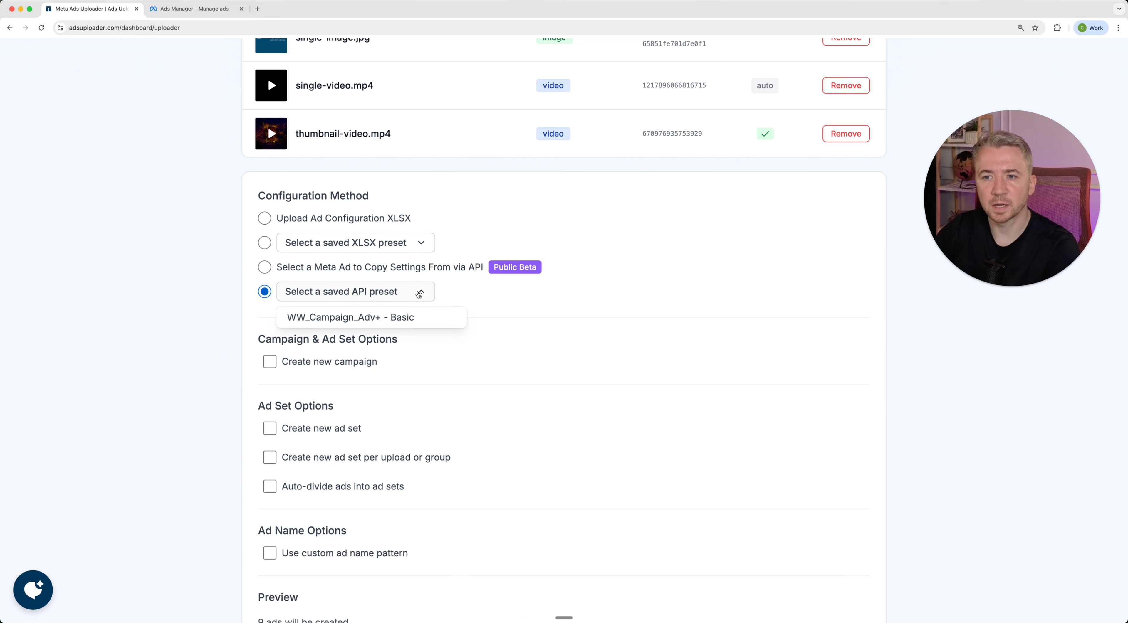
pyautogui.click(391, 318)
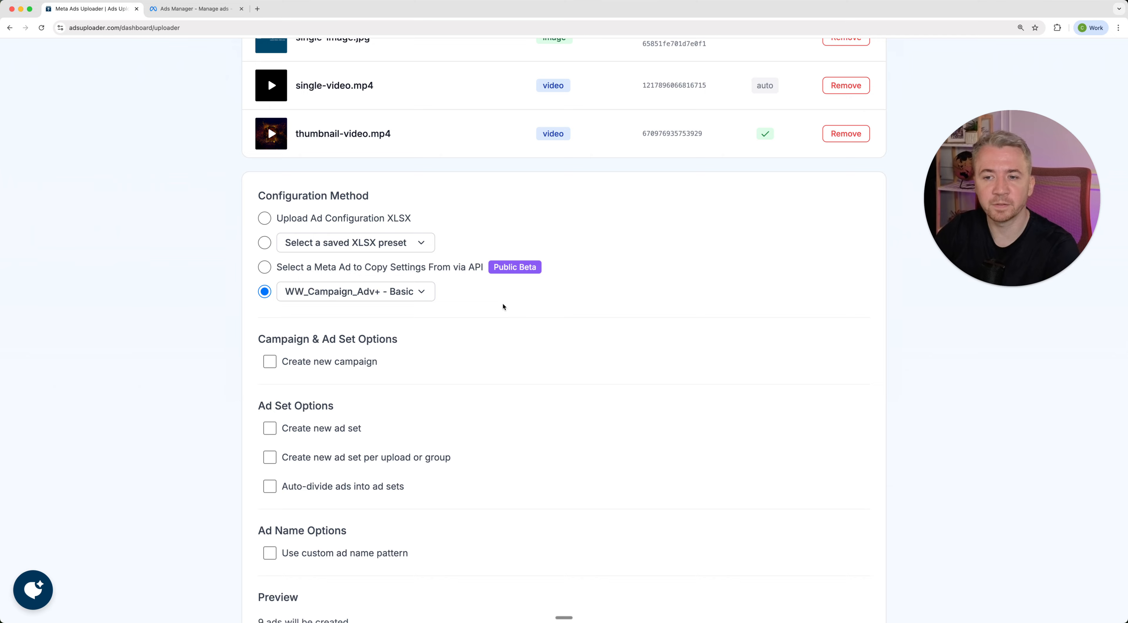
# Try out the new ad set, ad set per upload or group, auto-divide and custom ad name pattern options, turning each back off
pyautogui.scroll(-2, 503, 305)
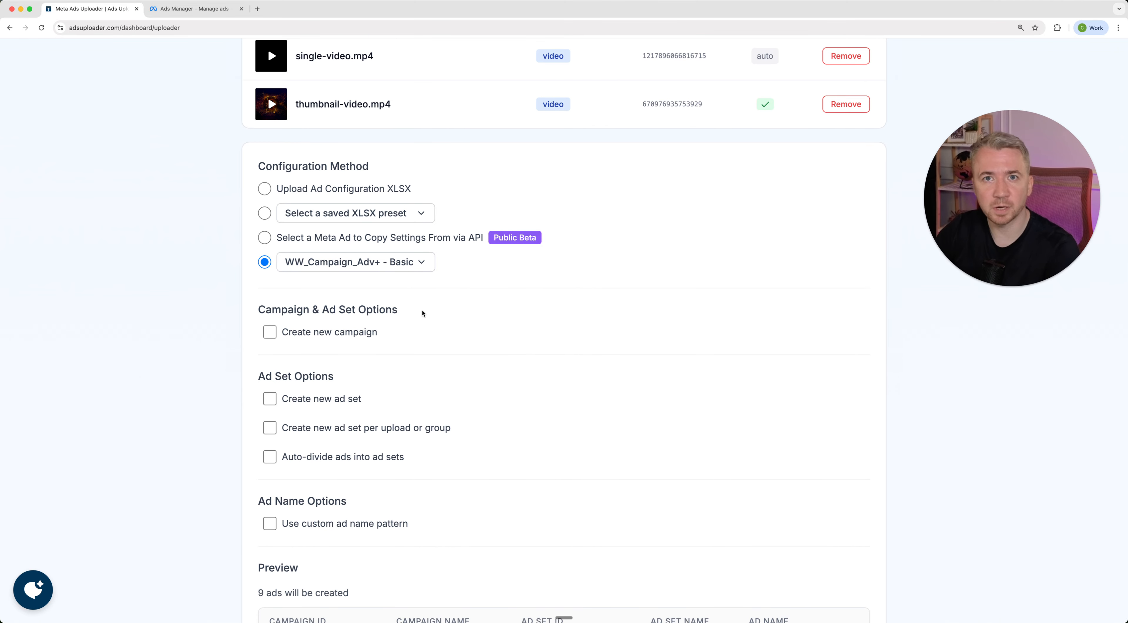
pyautogui.scroll(-3, 495, 357)
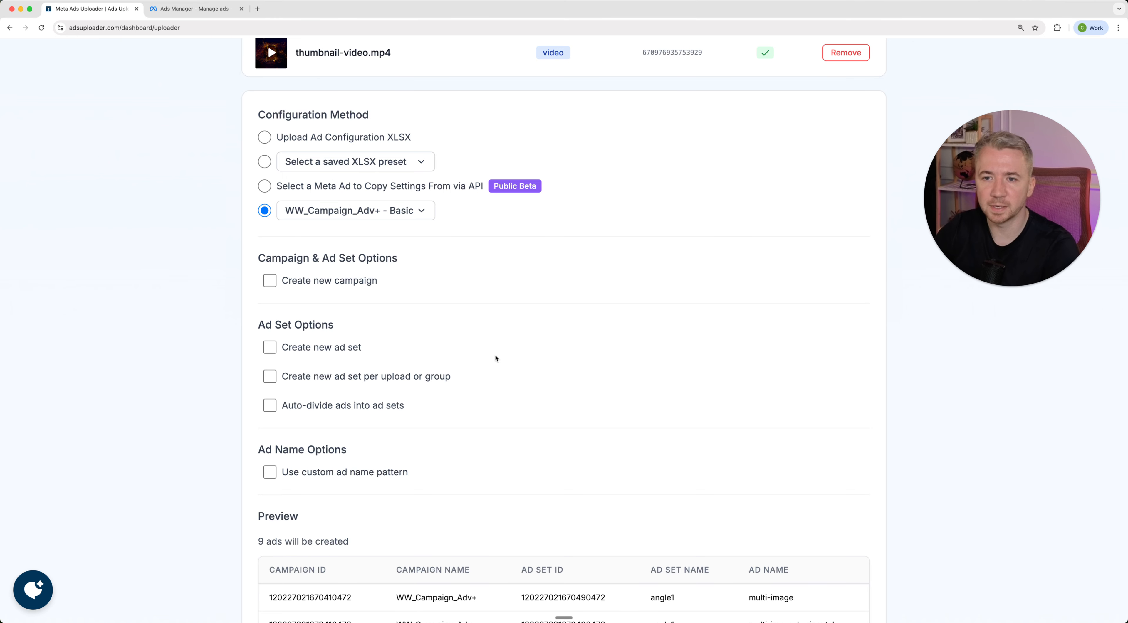
pyautogui.scroll(-7, 495, 358)
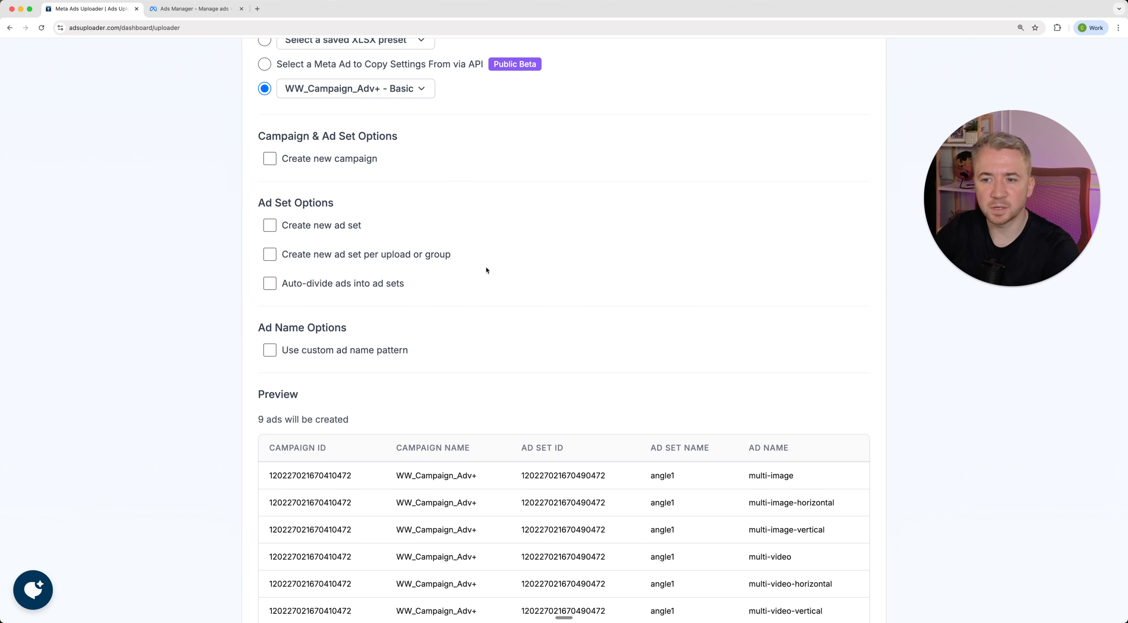
pyautogui.click(338, 227)
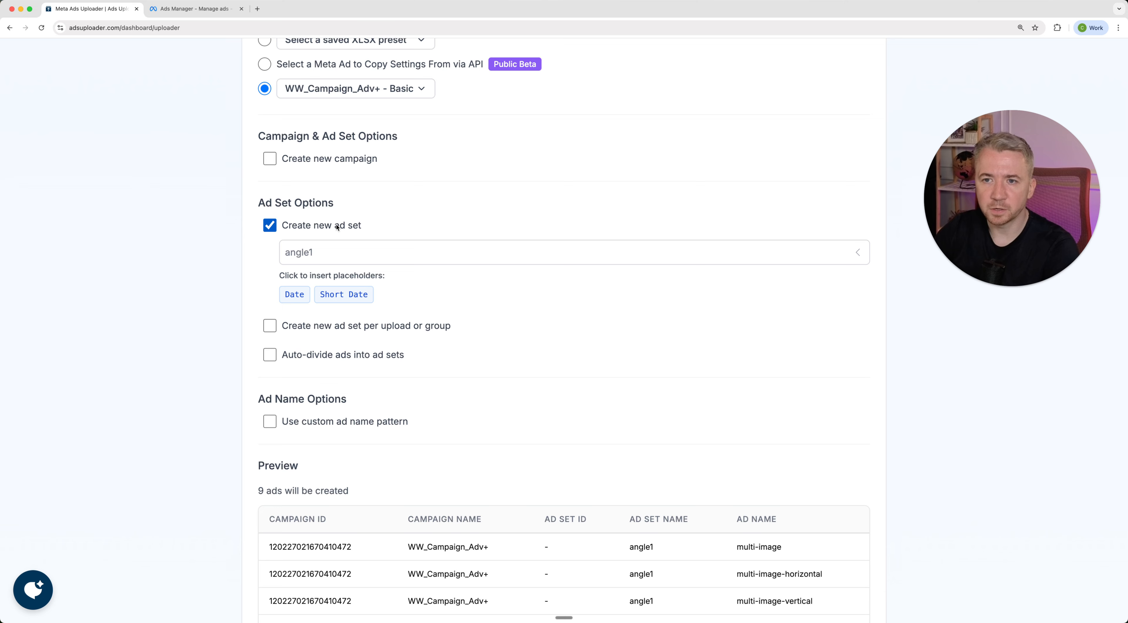
pyautogui.click(339, 227)
pyautogui.click(368, 256)
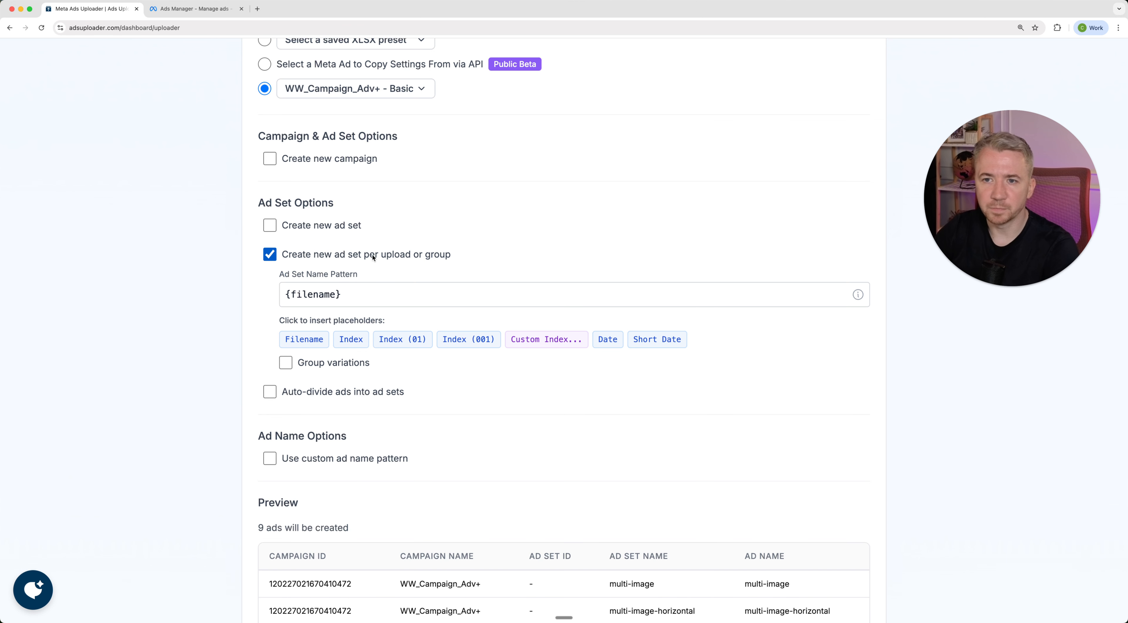
pyautogui.click(377, 258)
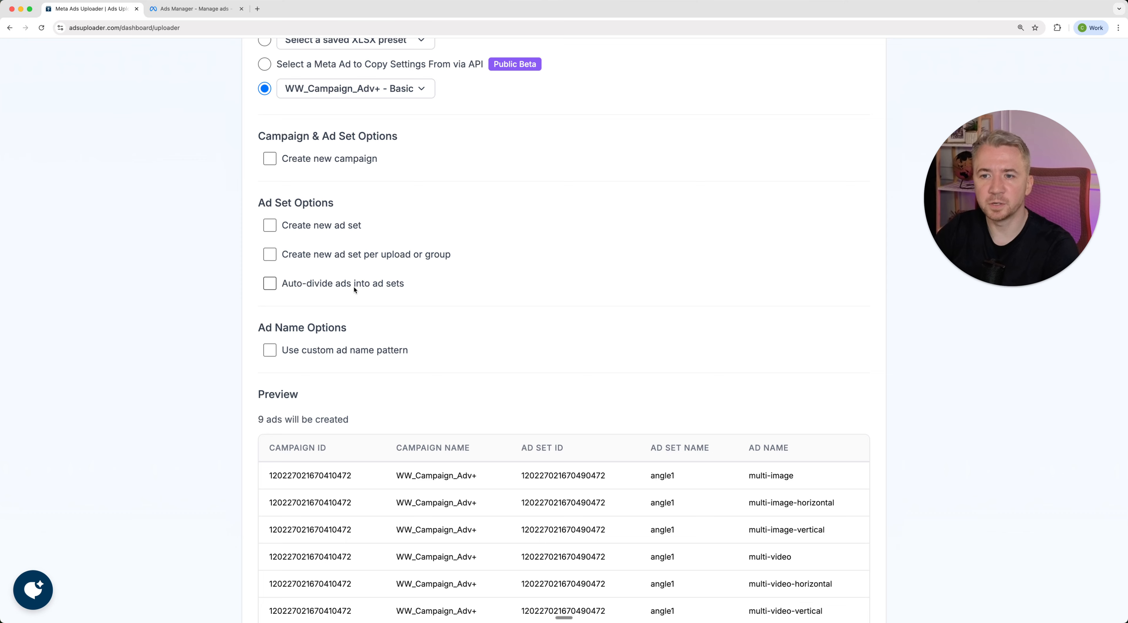
pyautogui.click(364, 286)
pyautogui.click(364, 285)
pyautogui.scroll(-1, 442, 294)
pyautogui.click(391, 330)
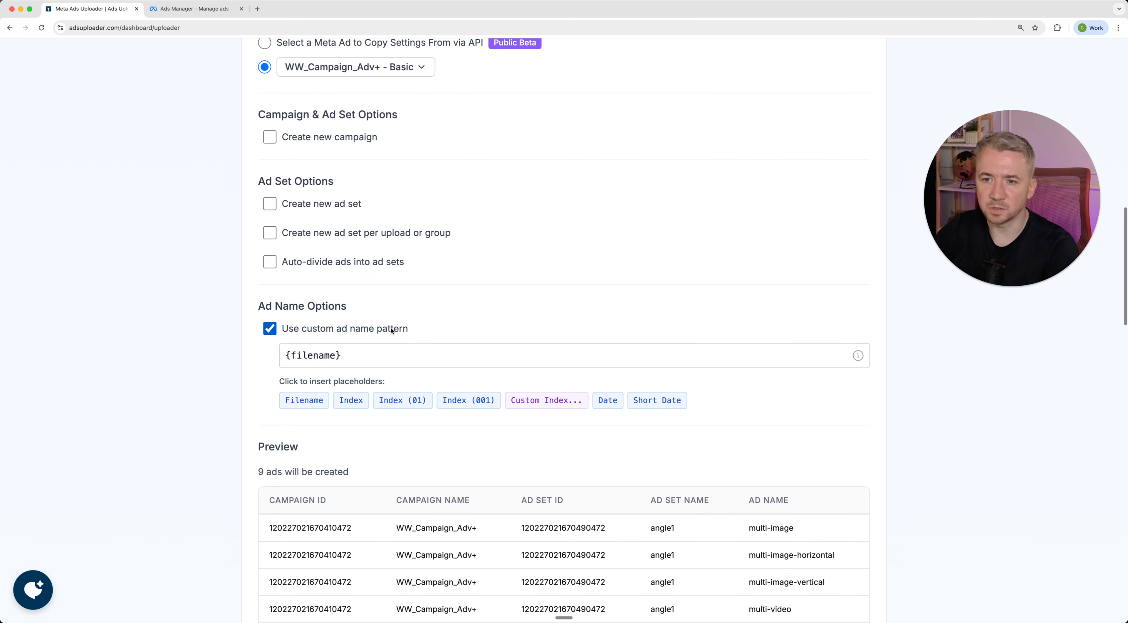
pyautogui.click(392, 331)
# Enable creating a new ad set for the uploaded ads and name it "ad set test"
pyautogui.scroll(1, 539, 279)
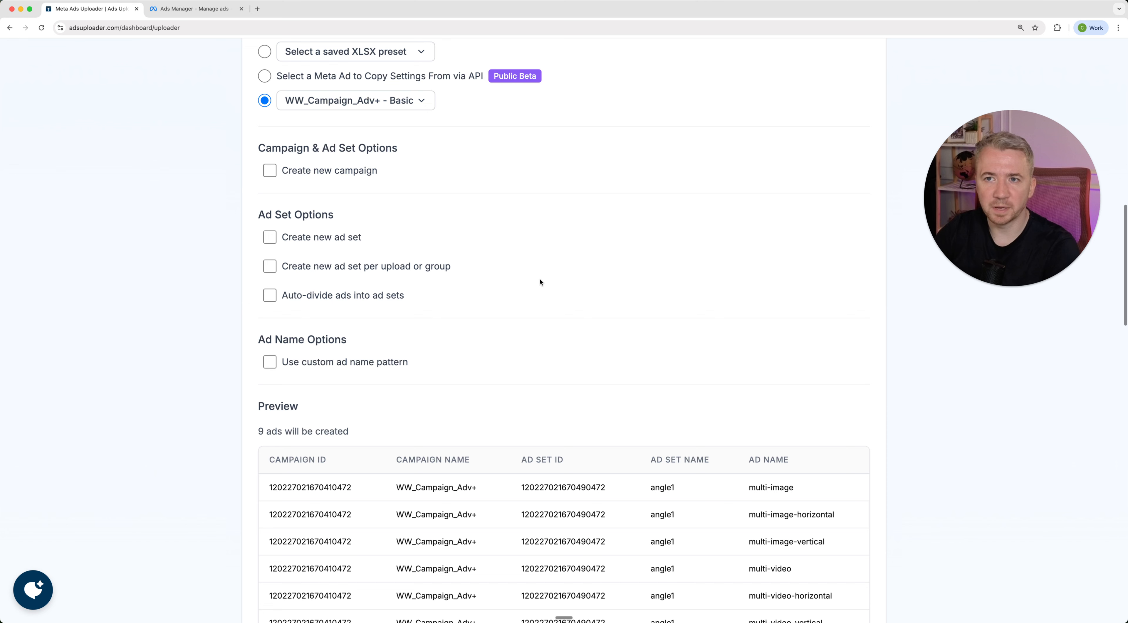
pyautogui.scroll(-1, 541, 282)
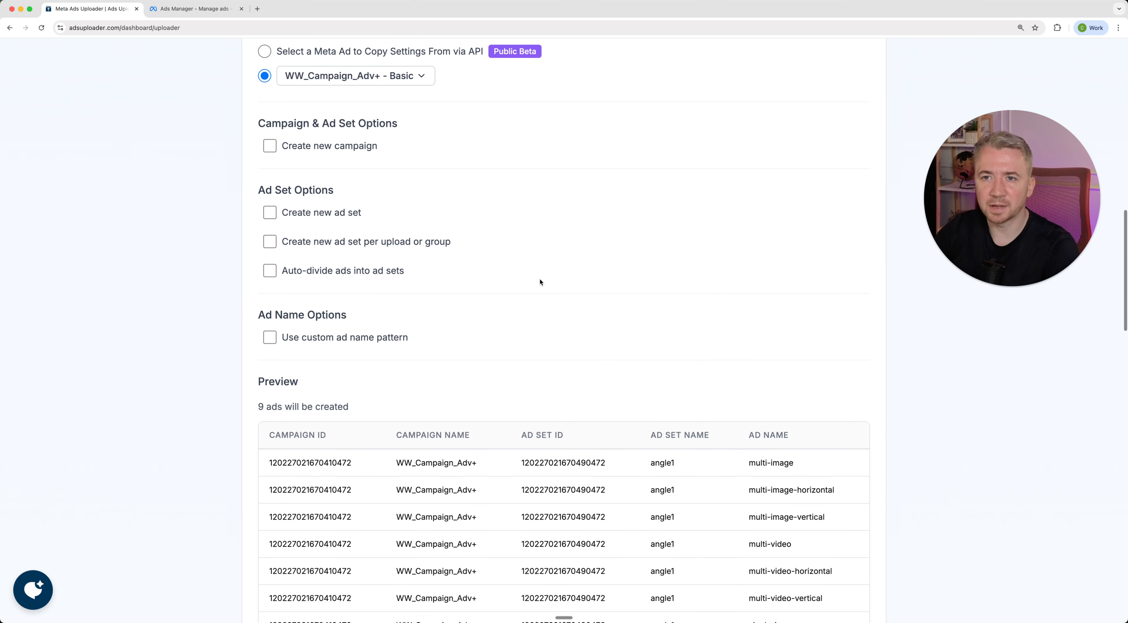
pyautogui.scroll(-5, 540, 282)
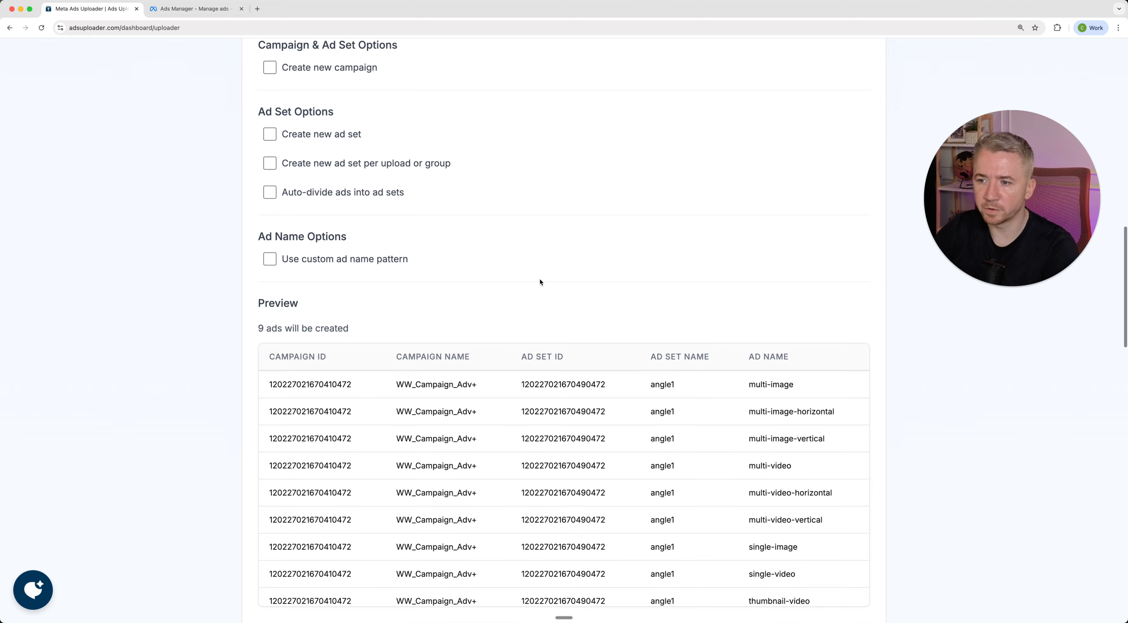
pyautogui.scroll(4, 541, 282)
pyautogui.click(270, 191)
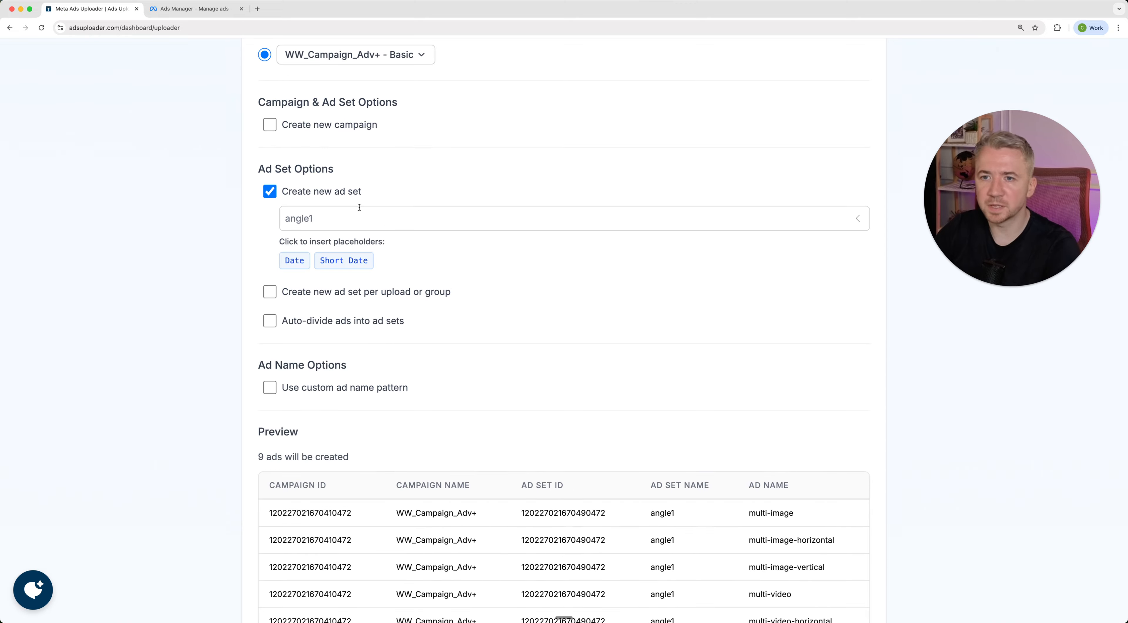
pyautogui.click(365, 218)
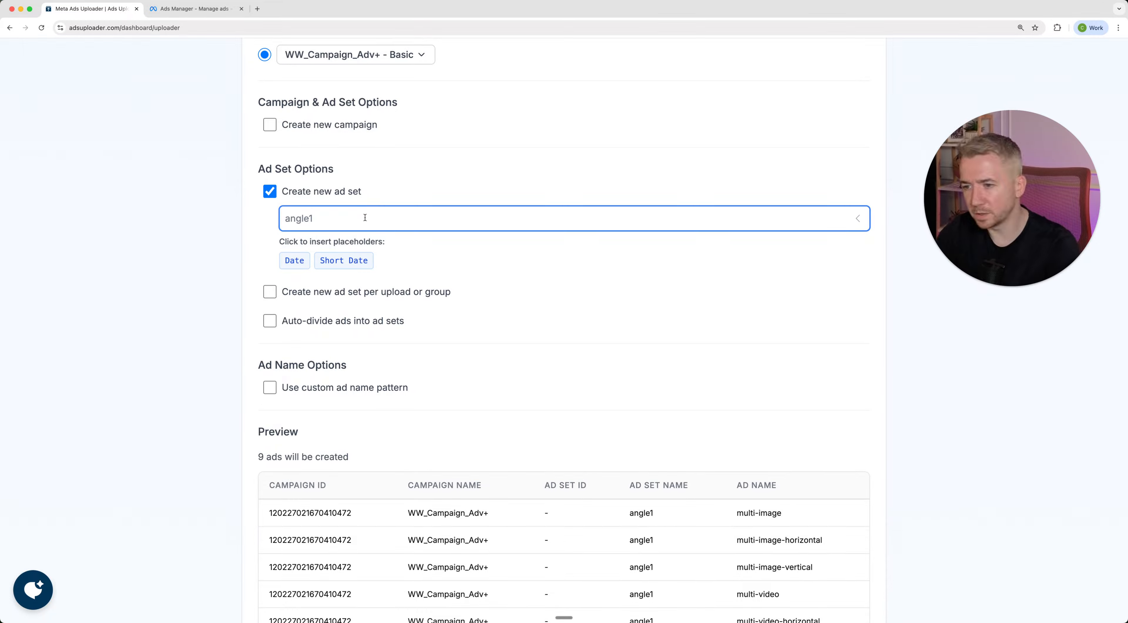
pyautogui.write('a')
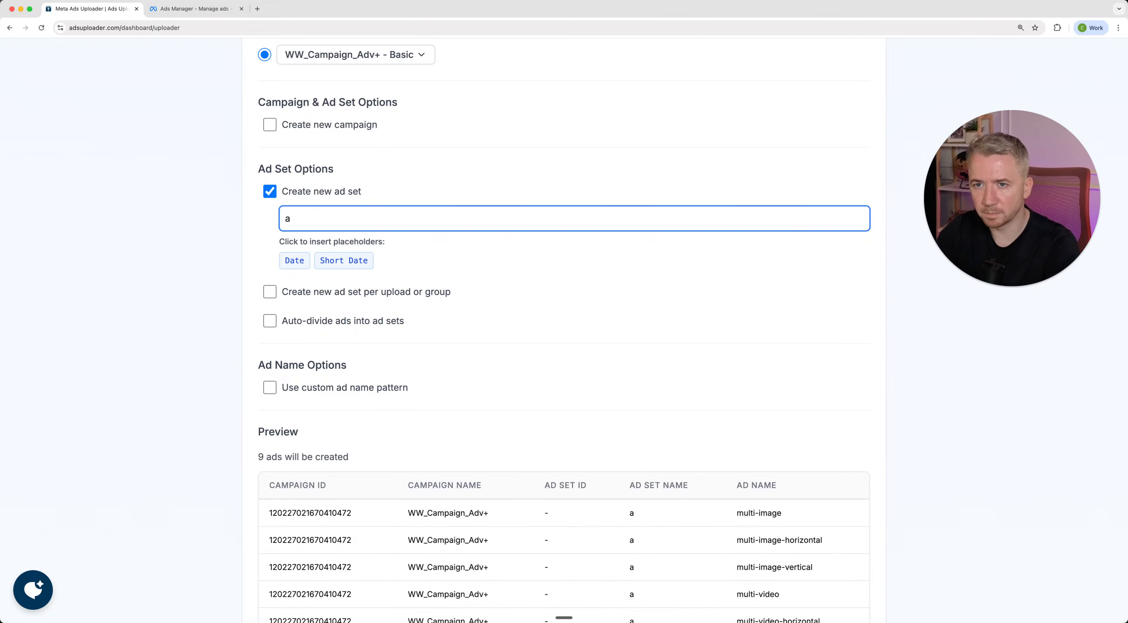
pyautogui.write('d set t')
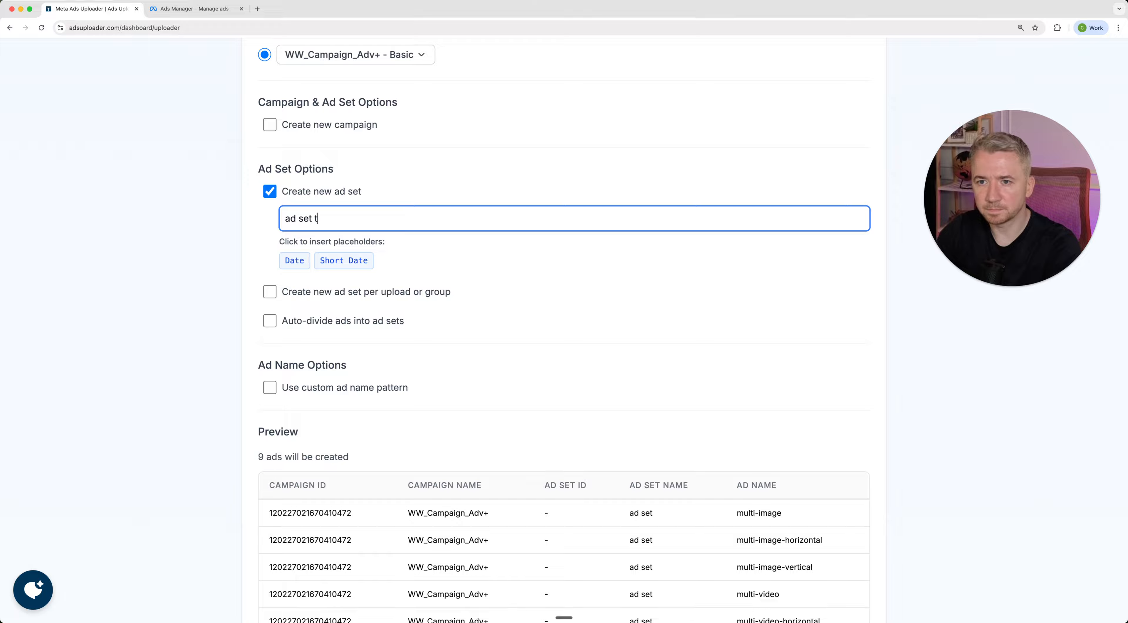
pyautogui.write('est')
pyautogui.click(458, 270)
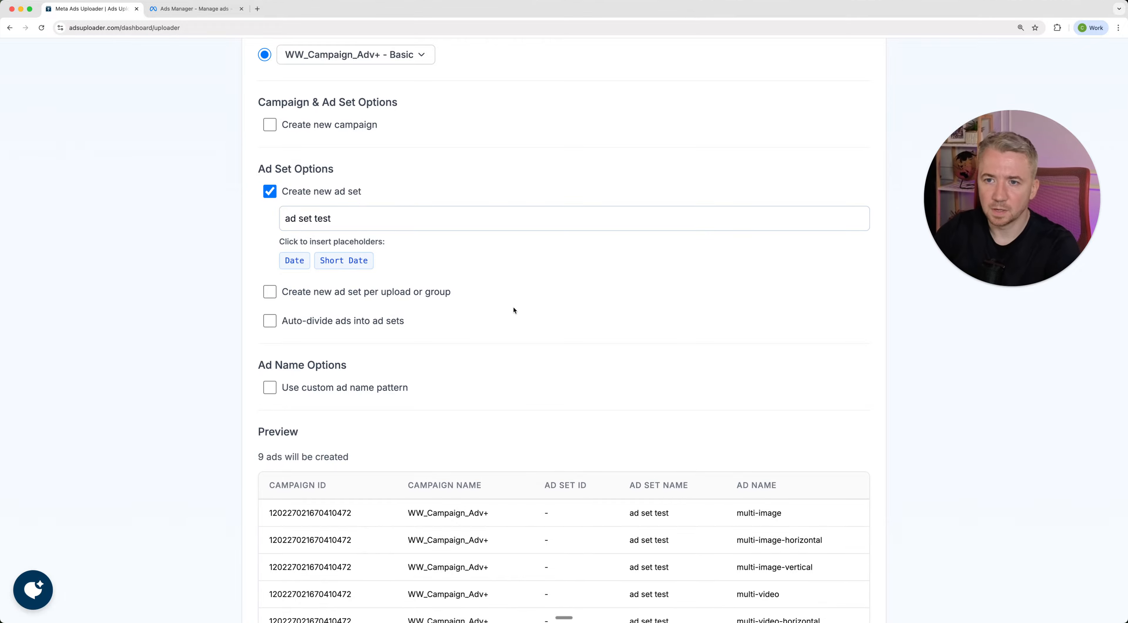
# Review the ads preview and the common ad text, call to action and URL fields, and try adding and removing an extra headline
pyautogui.scroll(-6, 513, 307)
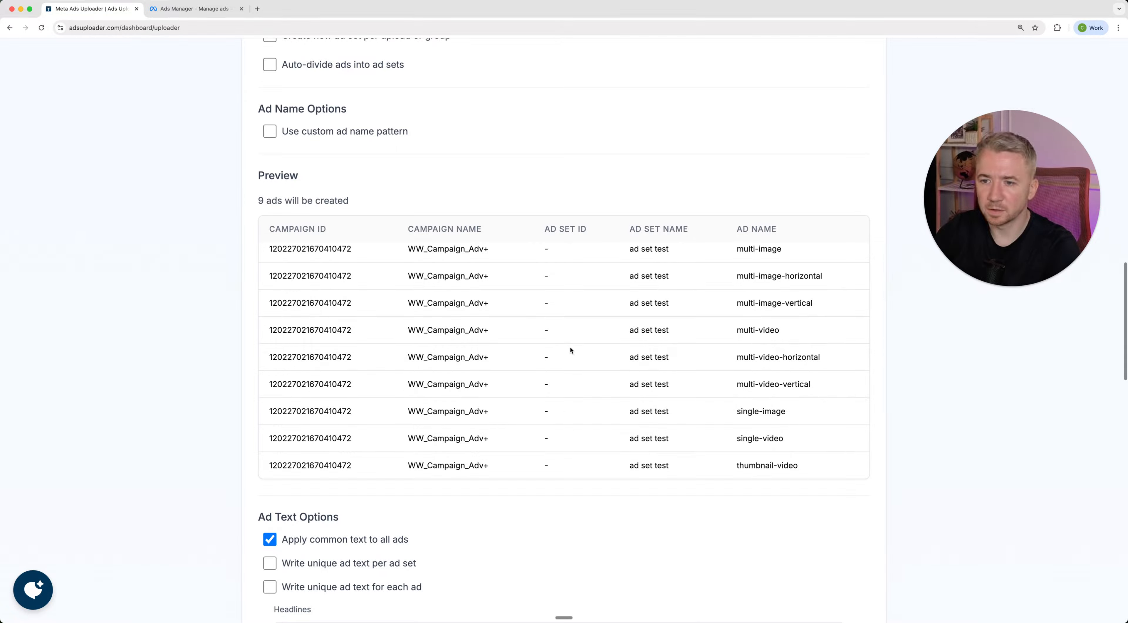
pyautogui.scroll(-6, 570, 348)
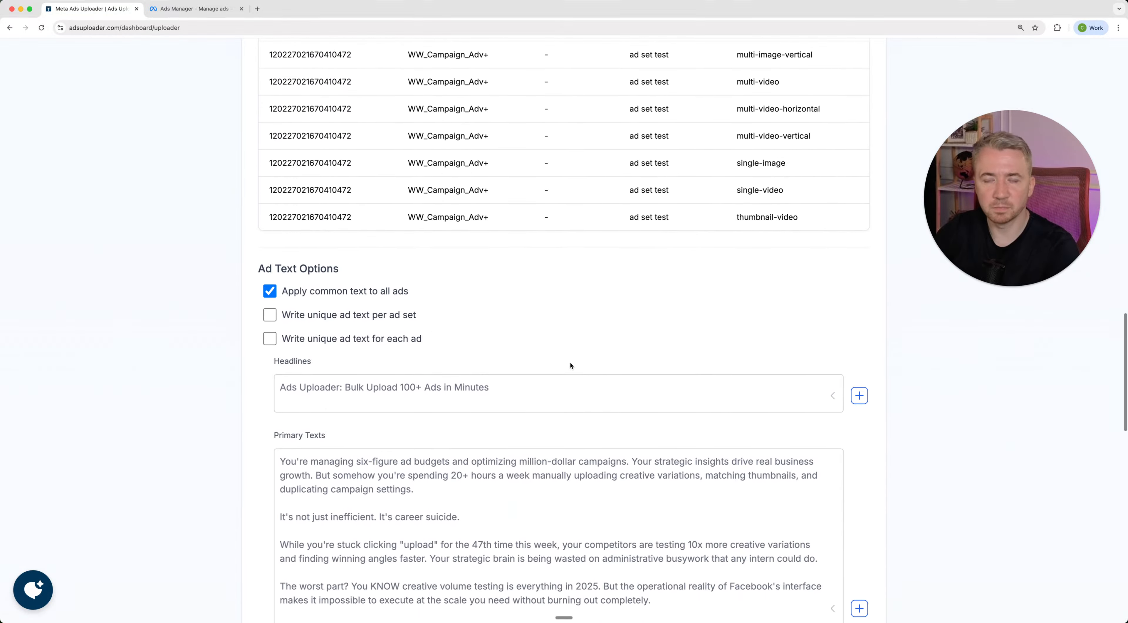
pyautogui.scroll(-2, 570, 365)
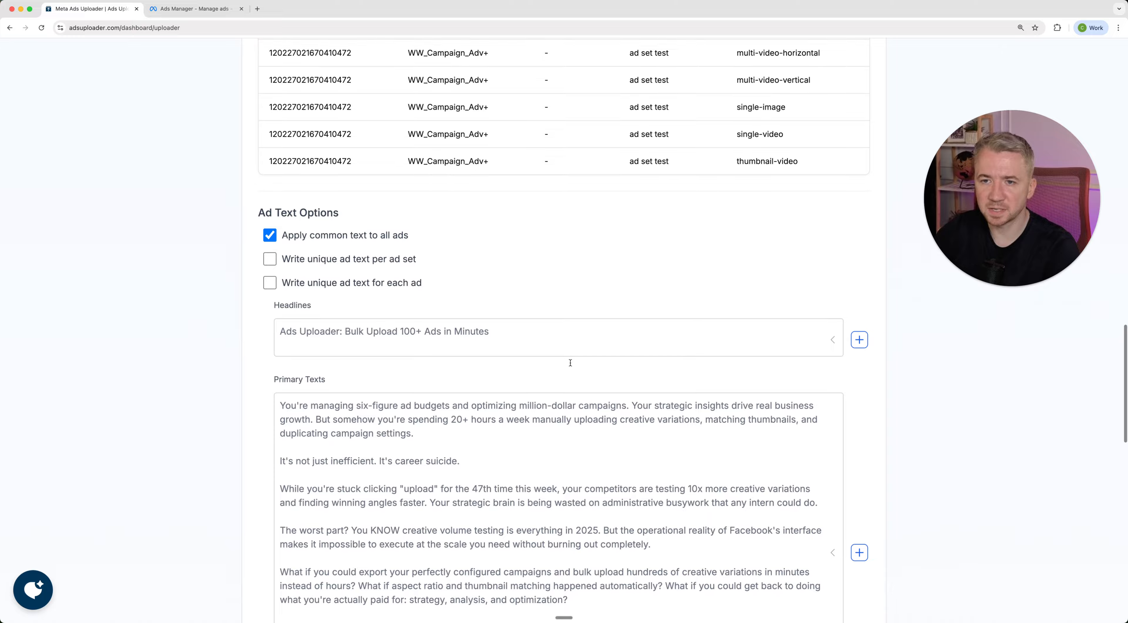
pyautogui.scroll(-3, 570, 363)
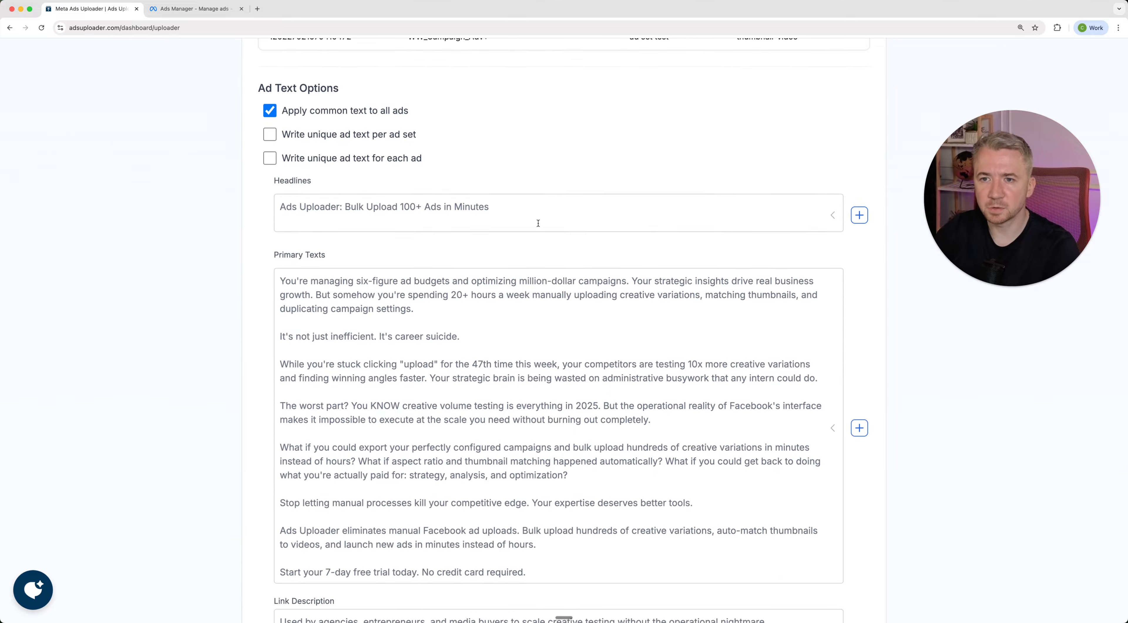
pyautogui.scroll(-7, 468, 383)
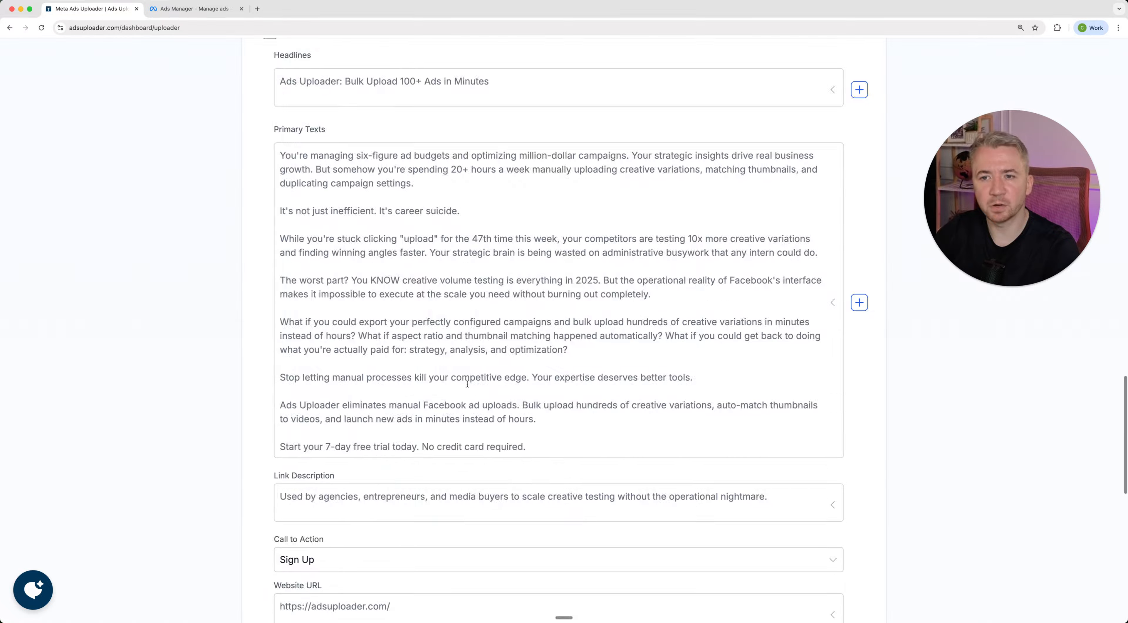
pyautogui.scroll(-2, 474, 362)
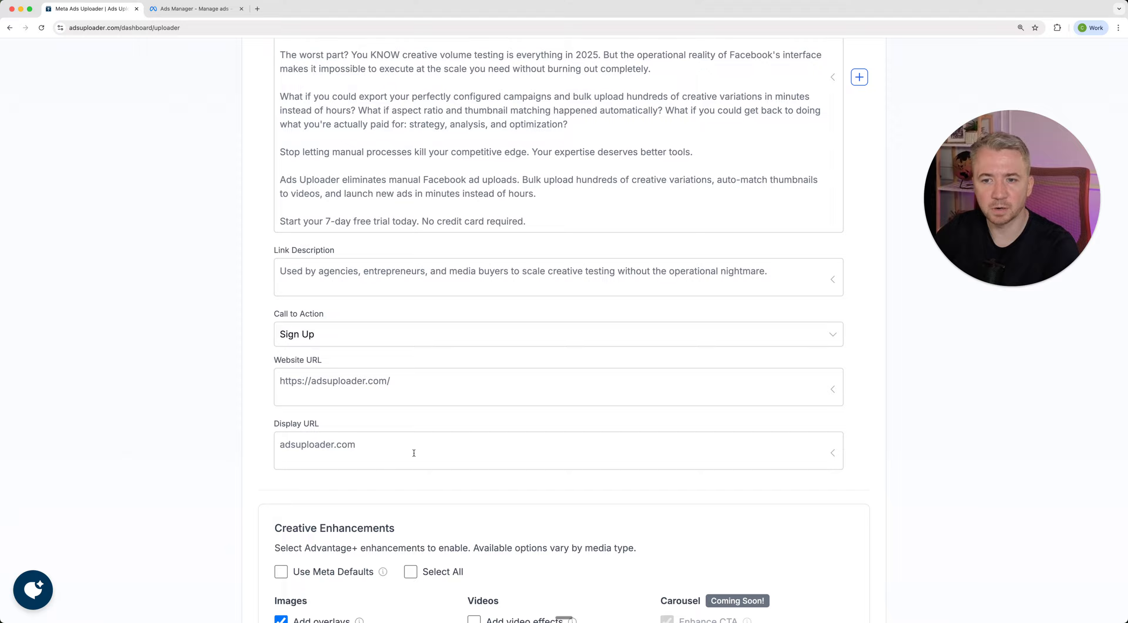
pyautogui.scroll(6, 421, 450)
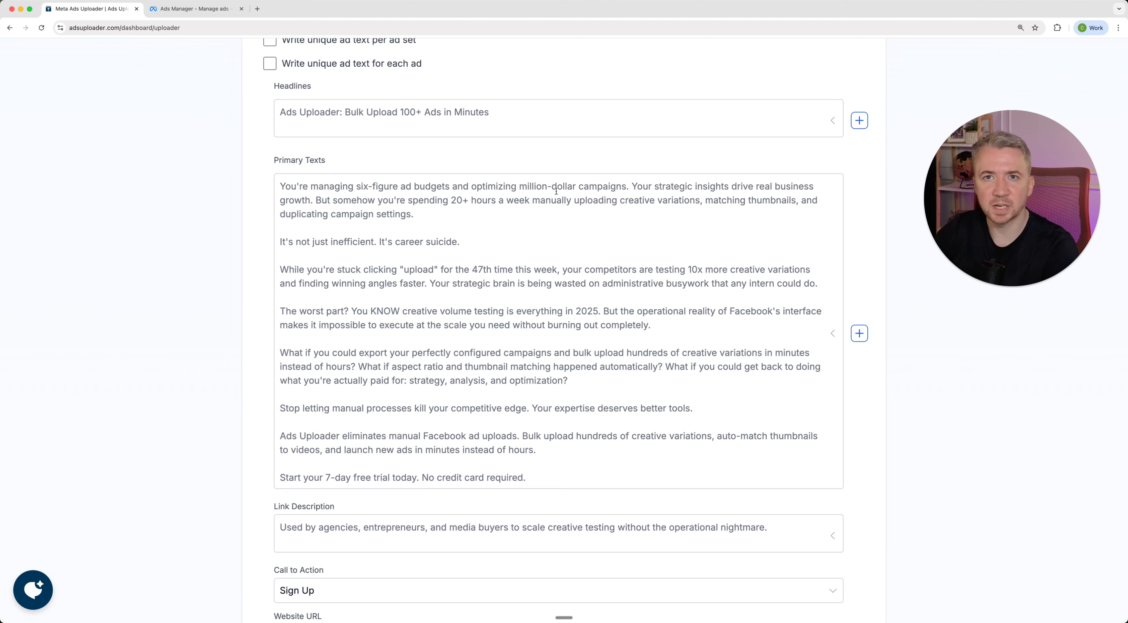
pyautogui.click(861, 125)
pyautogui.click(860, 170)
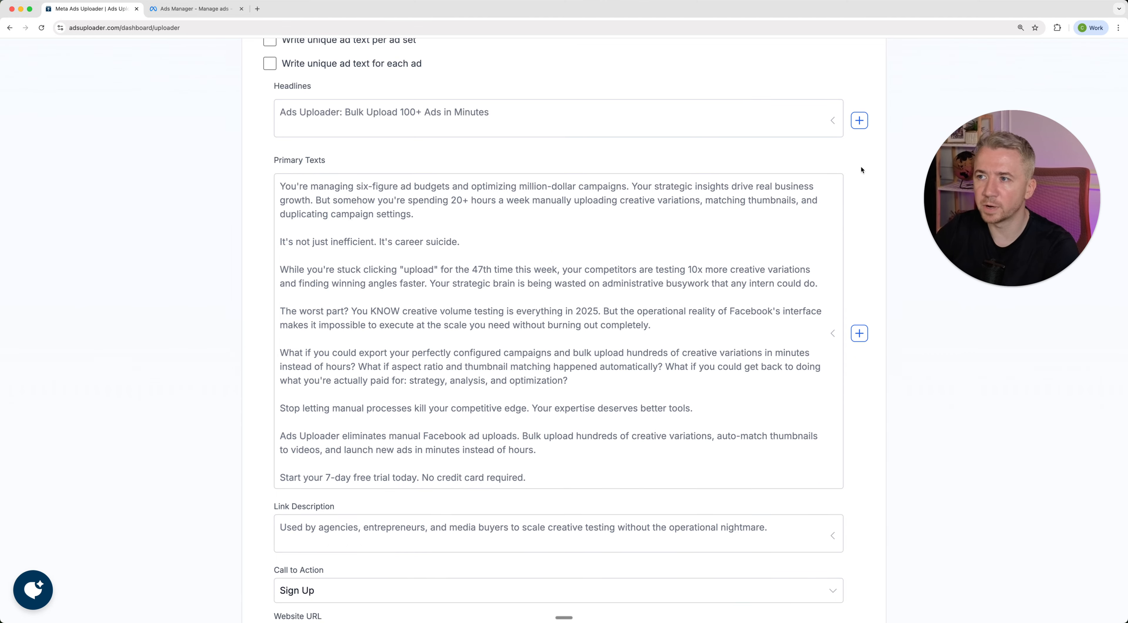
# Try adding an extra primary text variation to the common ad text, then remove it
pyautogui.click(859, 333)
pyautogui.scroll(-2, 856, 380)
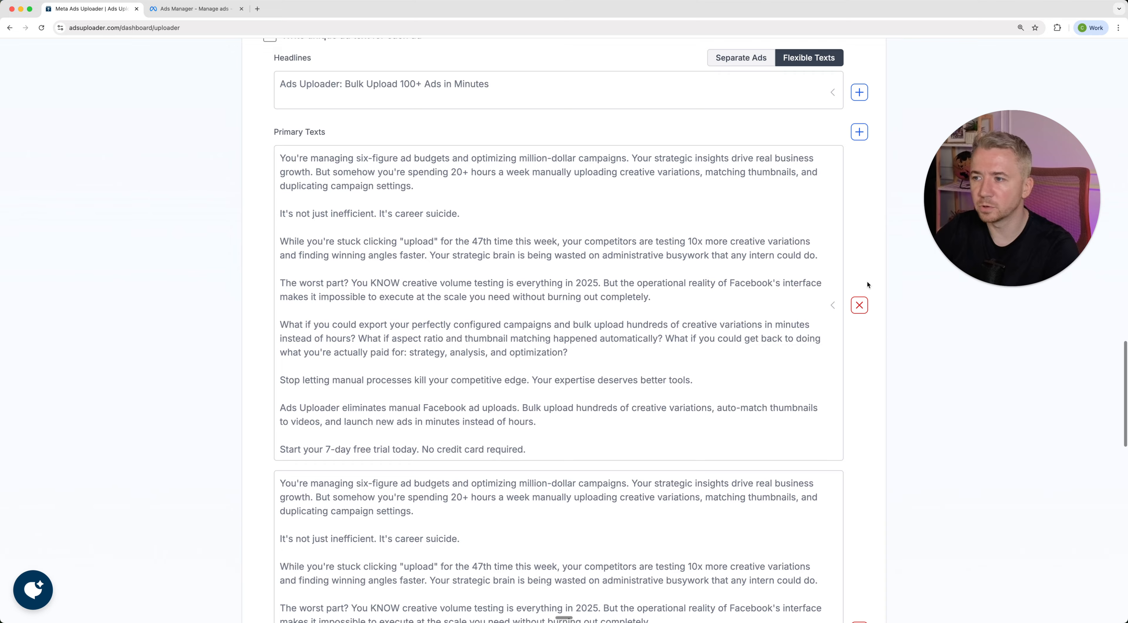
pyautogui.click(861, 306)
pyautogui.scroll(-6, 862, 307)
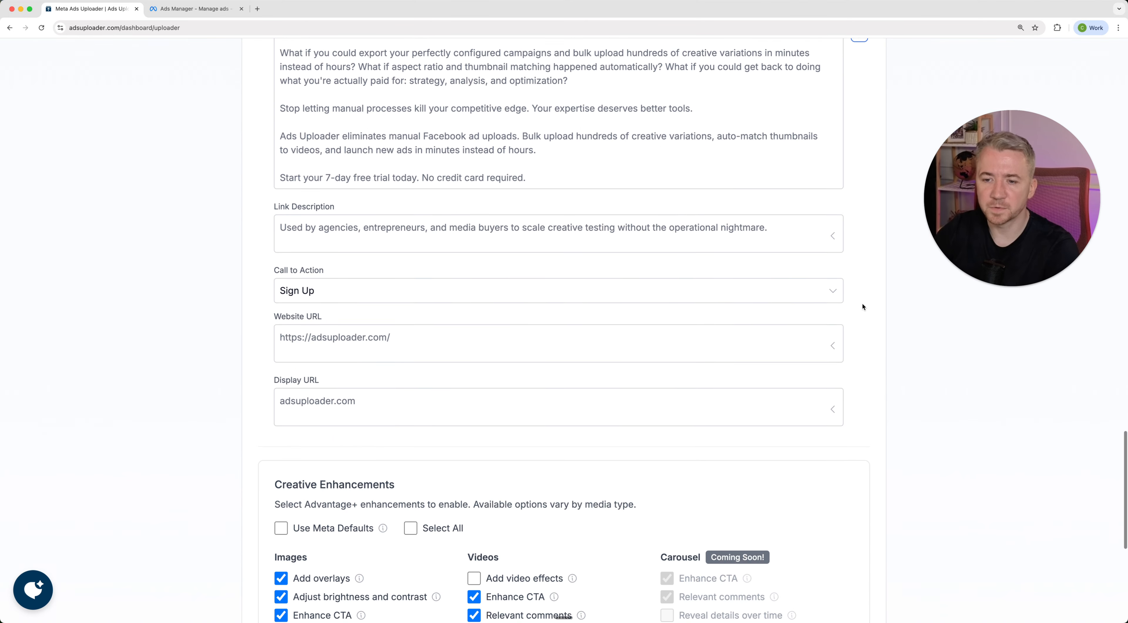
# Review the creative enhancements, publication options, ads preview and uploaded media before creating the ads
pyautogui.scroll(5, 862, 307)
pyautogui.scroll(-11, 862, 306)
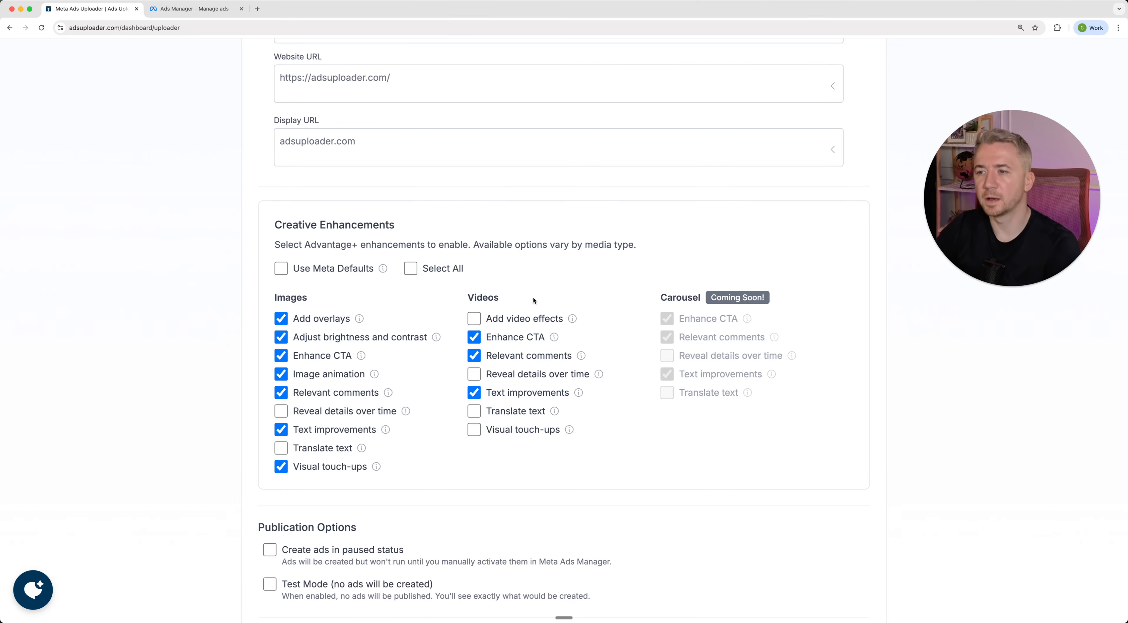
pyautogui.scroll(-3, 831, 431)
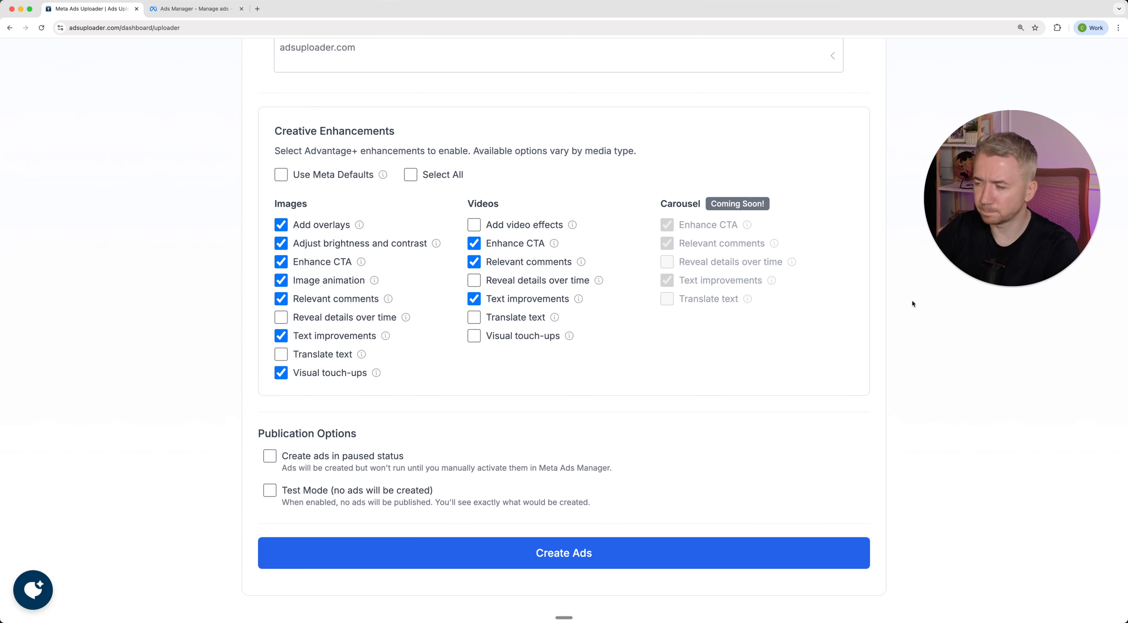
pyautogui.scroll(10, 912, 300)
pyautogui.scroll(20, 913, 303)
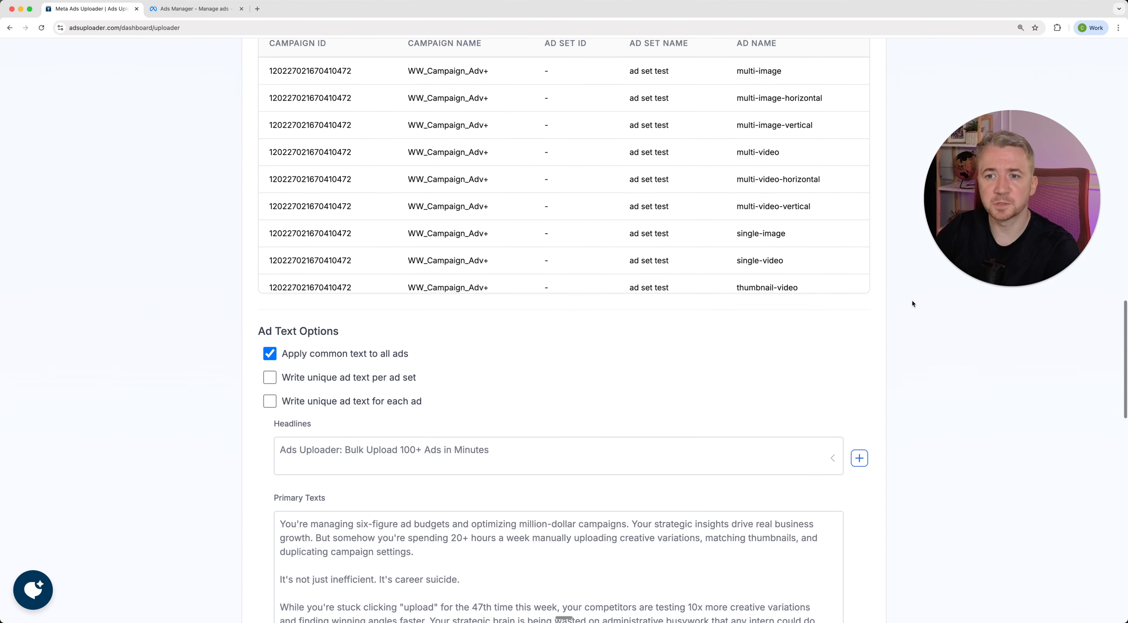
pyautogui.scroll(4, 912, 299)
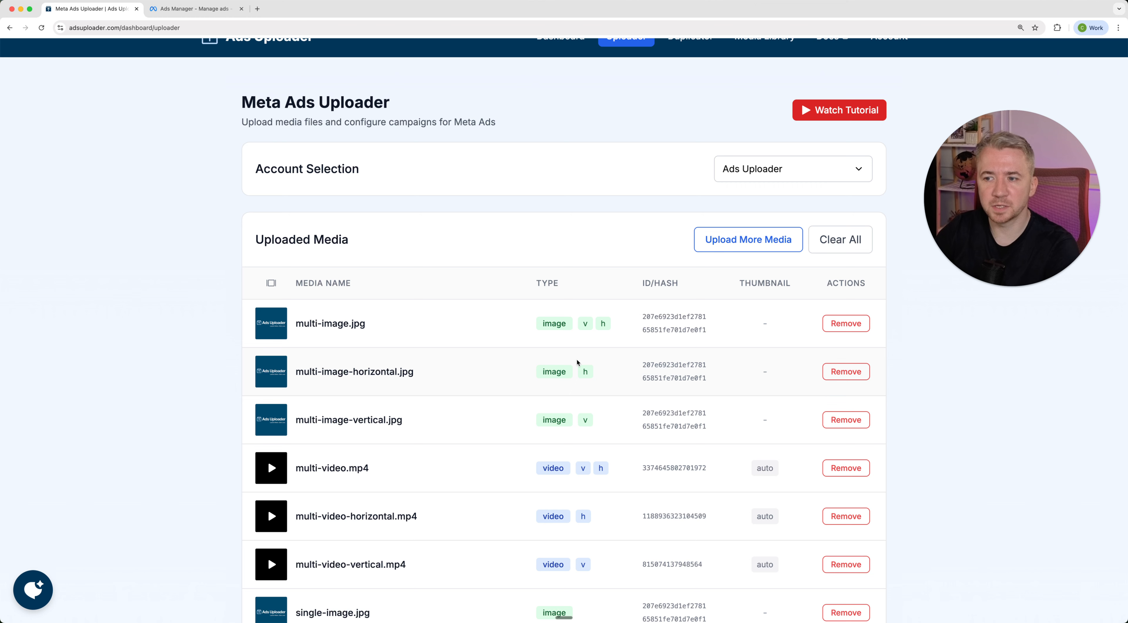
pyautogui.scroll(-15, 576, 359)
pyautogui.scroll(-20, 576, 360)
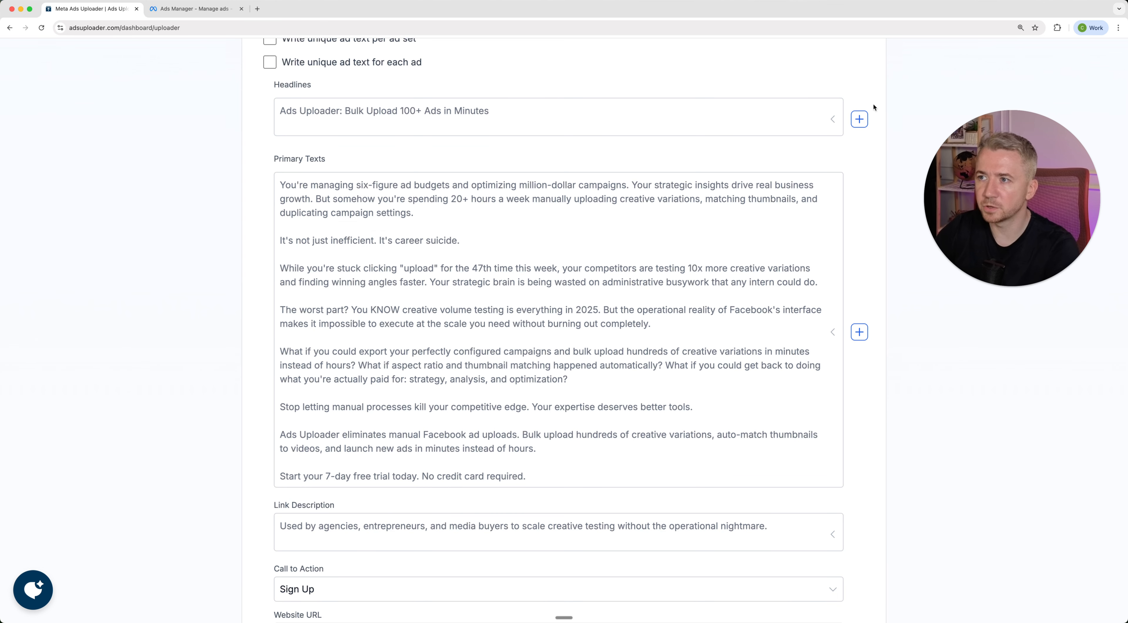
# Try adding a second headline to the common ad text, then remove it
pyautogui.click(859, 119)
pyautogui.write('Ads Uploaded')
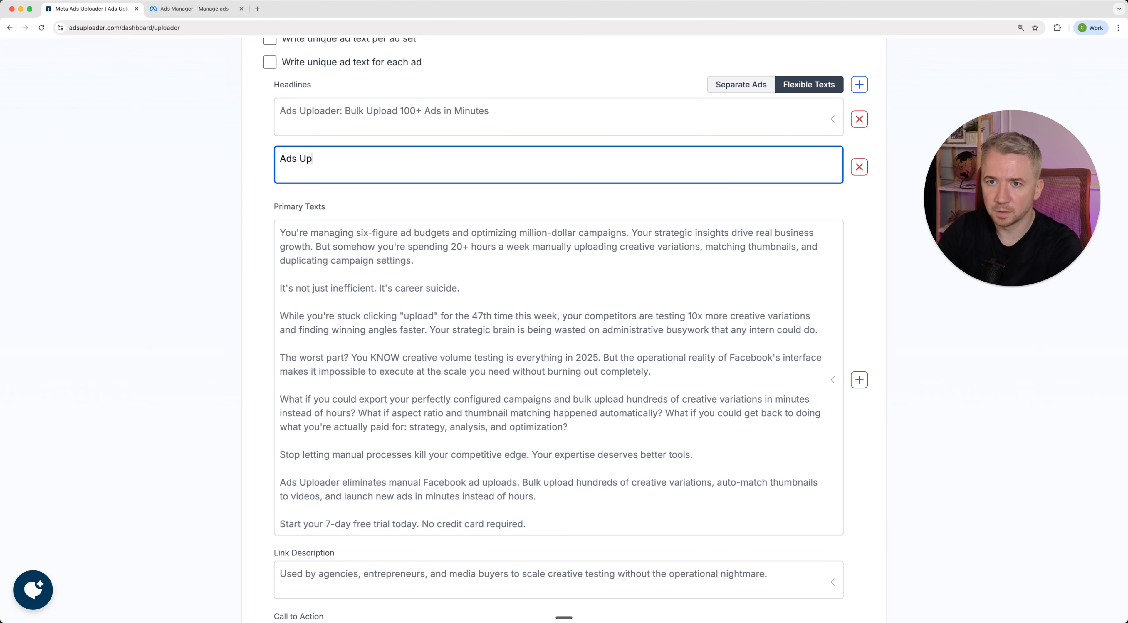
pyautogui.click(861, 168)
# Replace the common headline for all ads with "Ads Uploader"
pyautogui.click(780, 118)
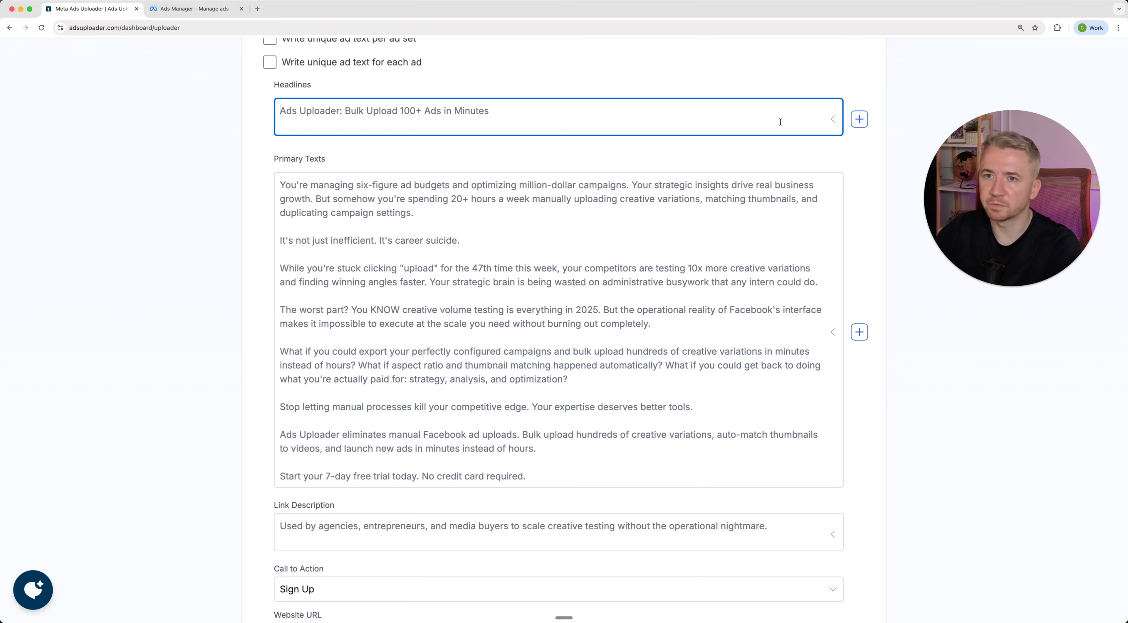
pyautogui.write('Ads Upload')
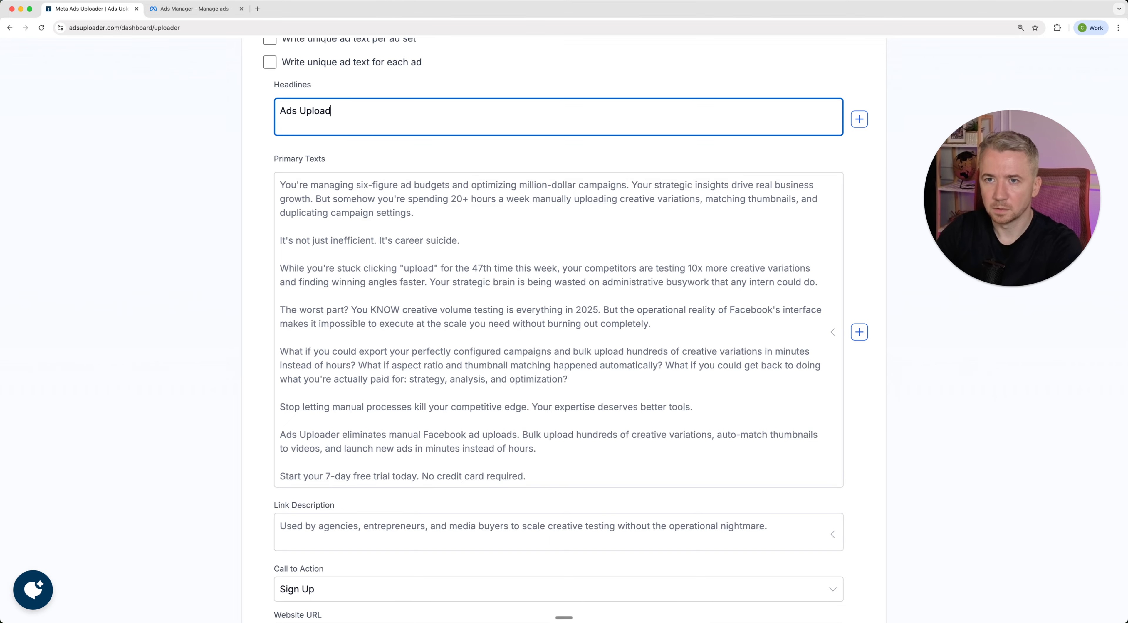
pyautogui.write('ed')
pyautogui.click(868, 162)
# Check the ads preview and create the ads live in the new "ad set test" ad set
pyautogui.scroll(-3, 850, 204)
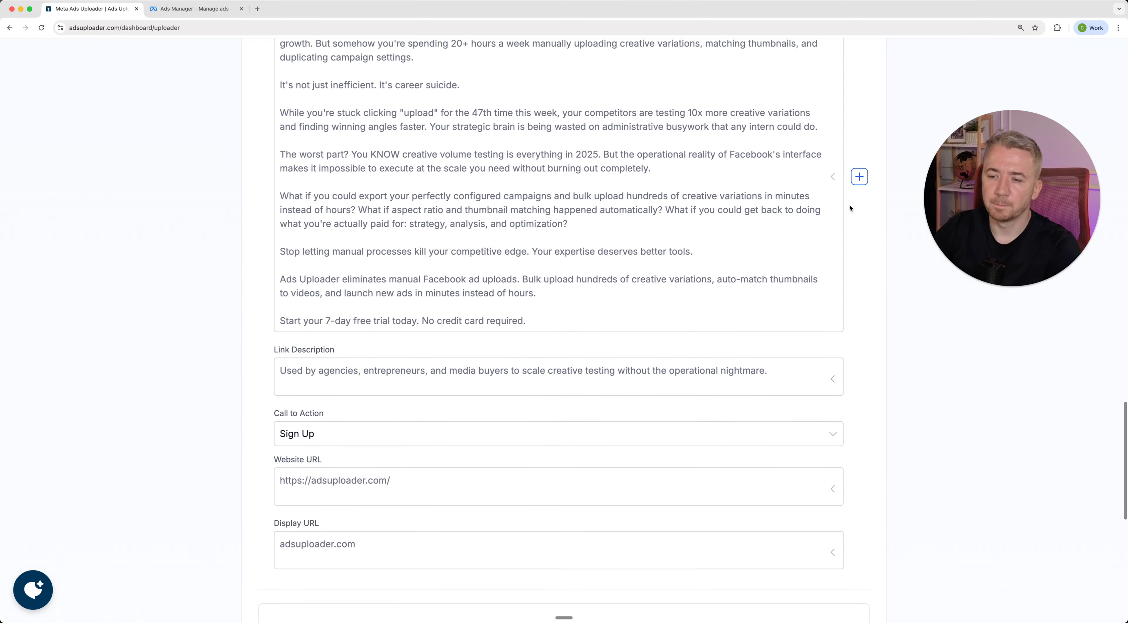
pyautogui.scroll(15, 850, 208)
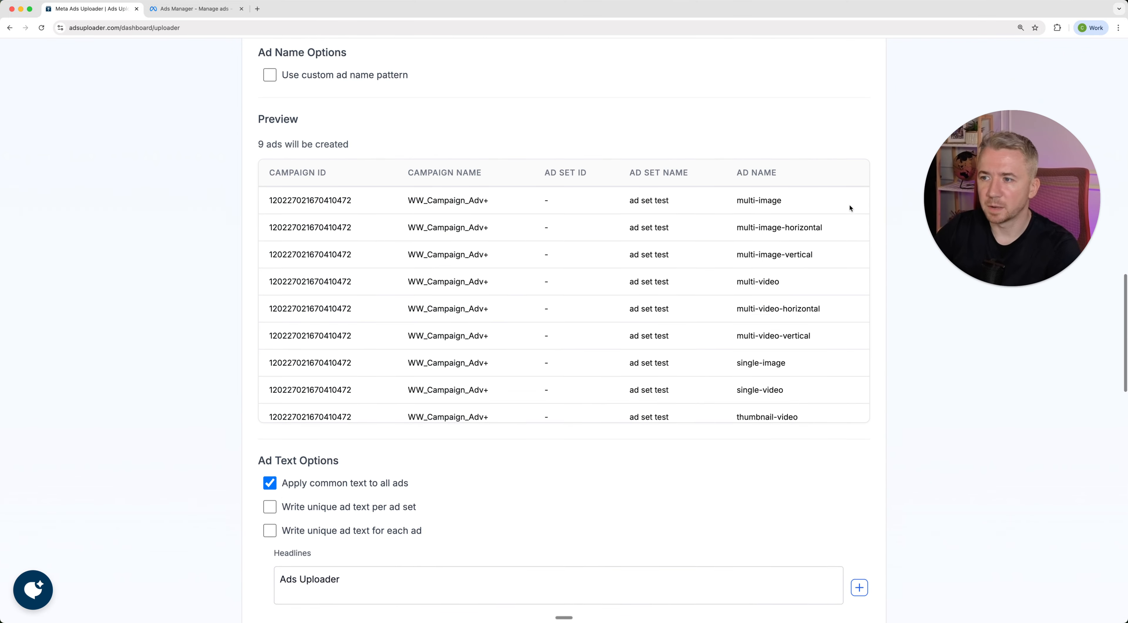
pyautogui.scroll(15, 849, 204)
pyautogui.scroll(-18, 849, 204)
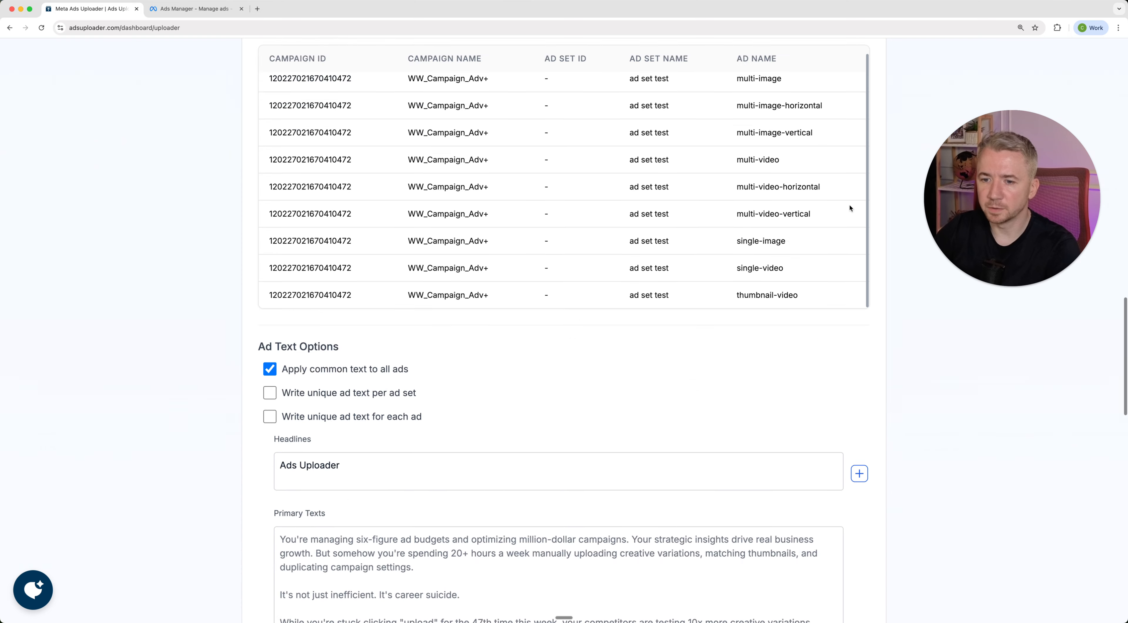
pyautogui.scroll(-20, 850, 204)
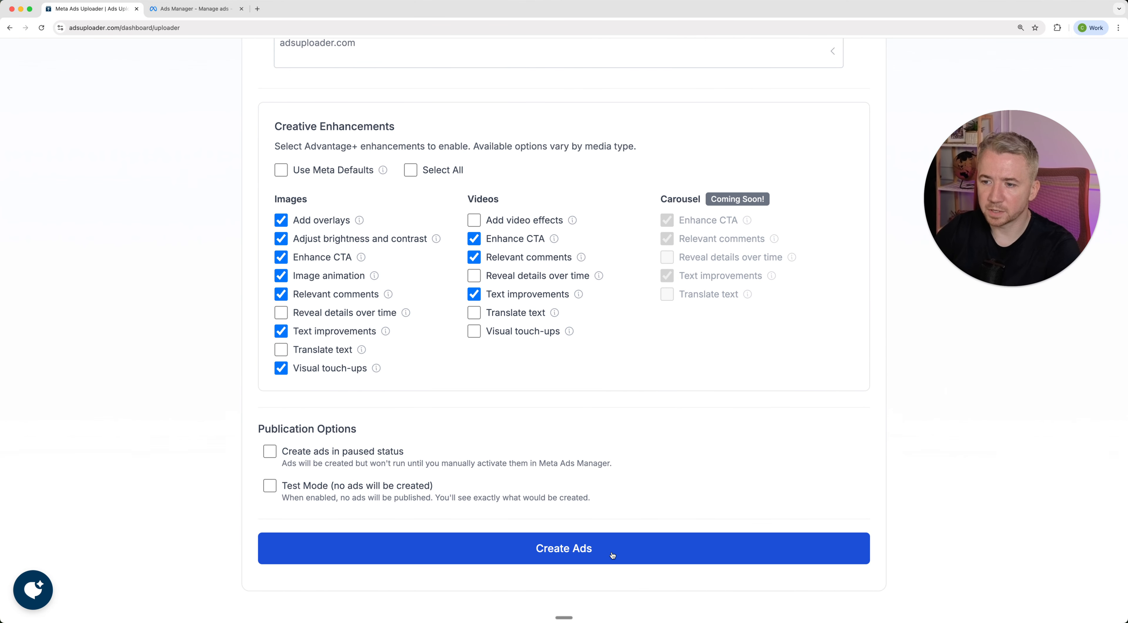
pyautogui.click(612, 555)
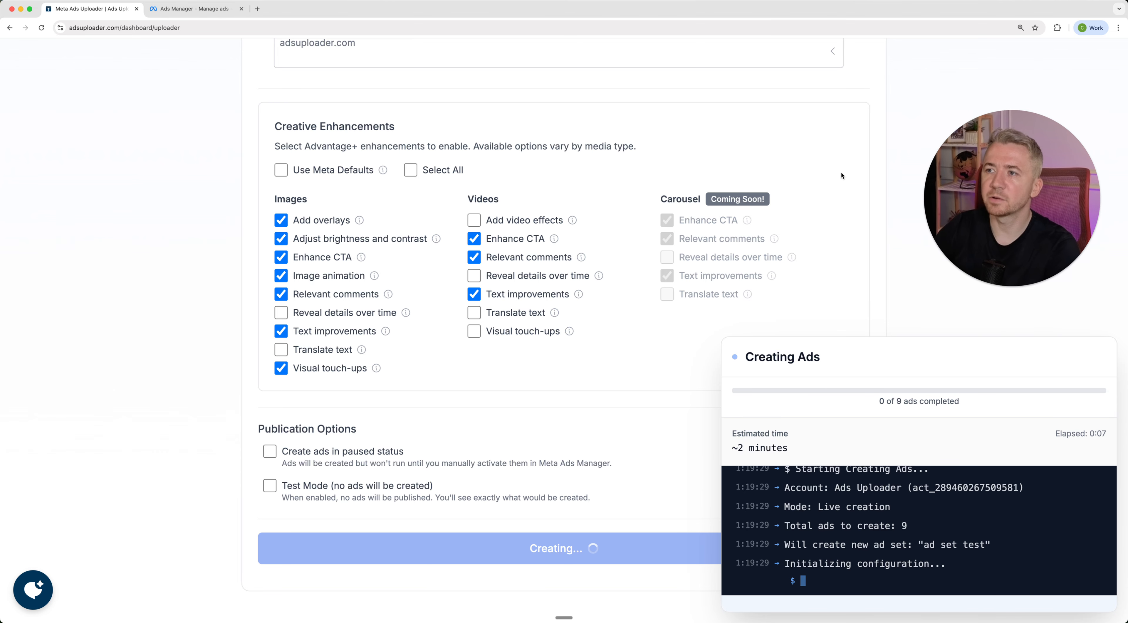
pyautogui.scroll(10, 840, 172)
pyautogui.scroll(20, 841, 172)
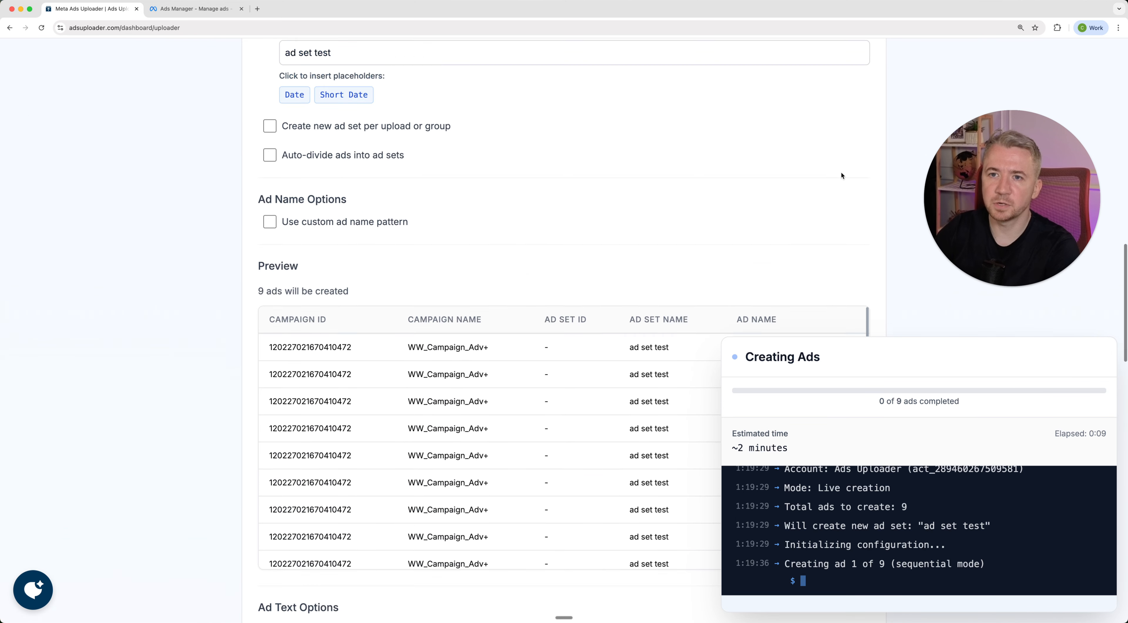
pyautogui.scroll(3, 840, 175)
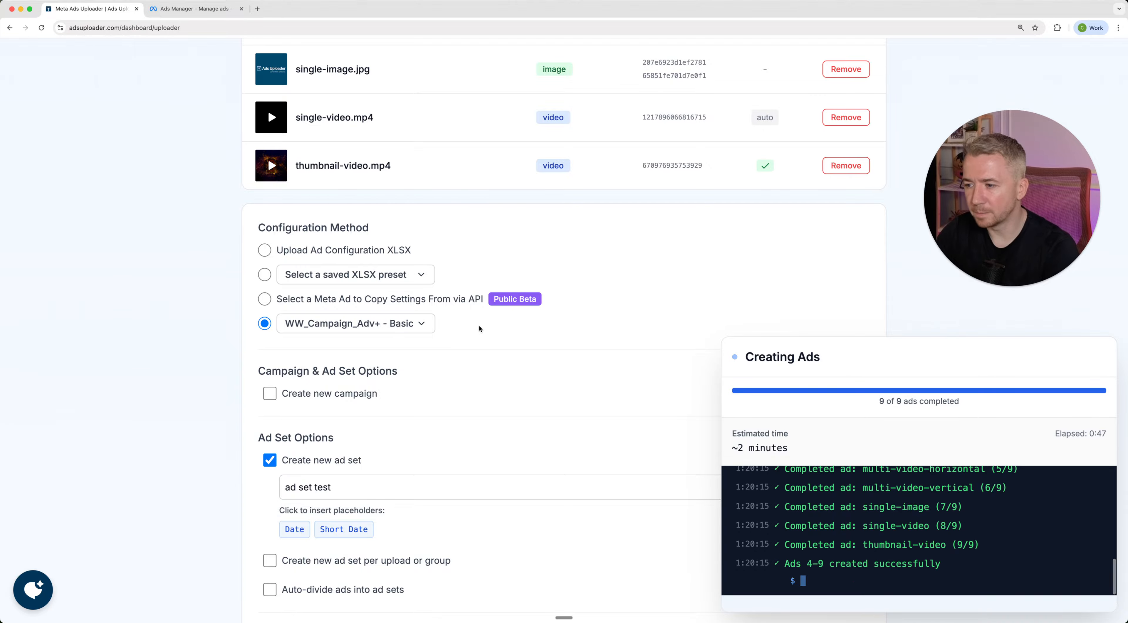
pyautogui.scroll(-1, 479, 326)
pyautogui.scroll(-15, 478, 326)
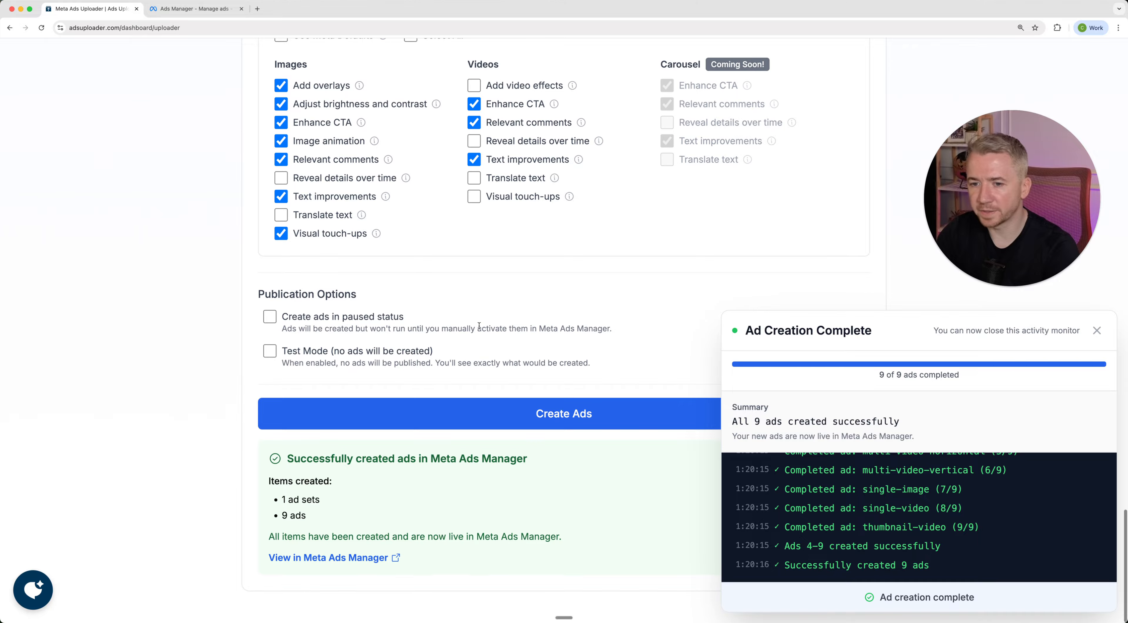
# Switch to Meta Ads Manager, refresh the ad sets list and open the ads inside "ad set test"
pyautogui.click(193, 8)
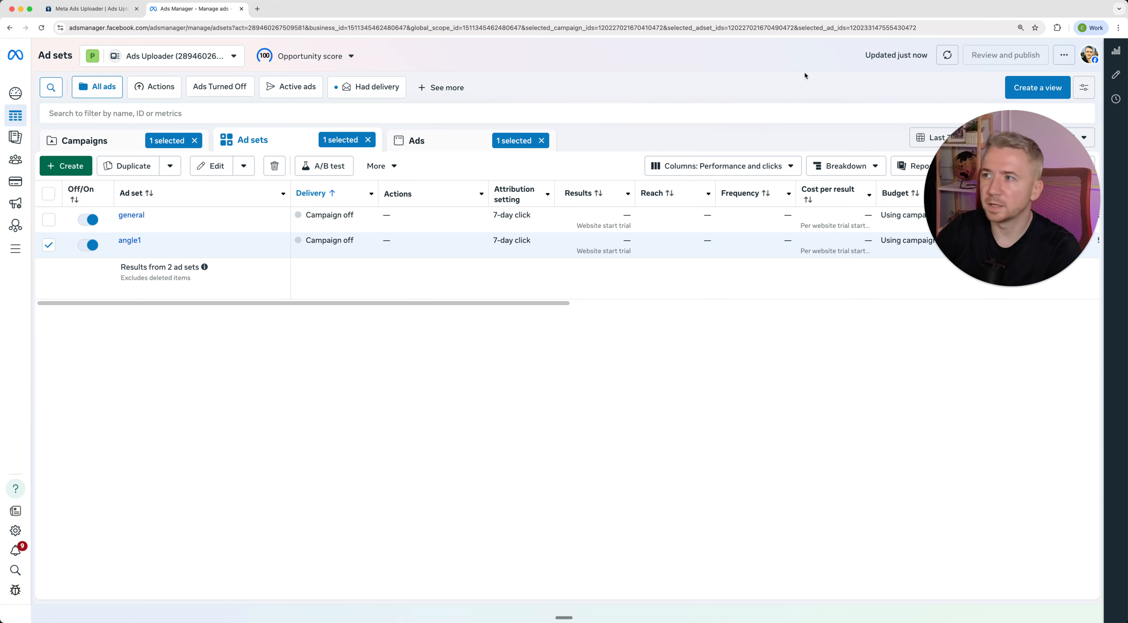
pyautogui.click(947, 55)
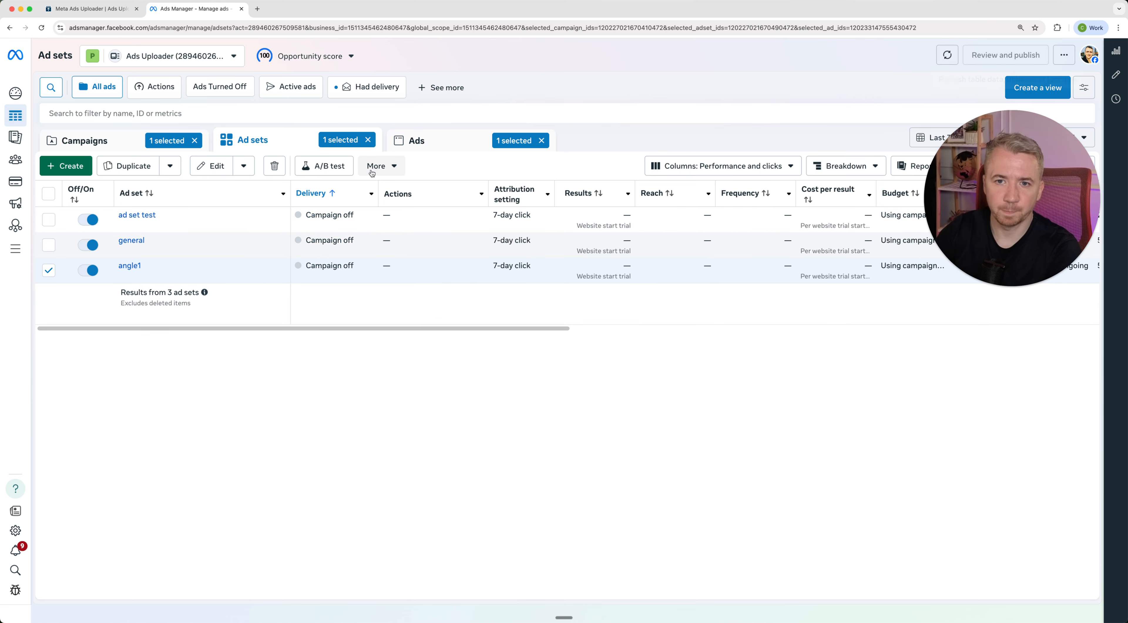
pyautogui.click(181, 215)
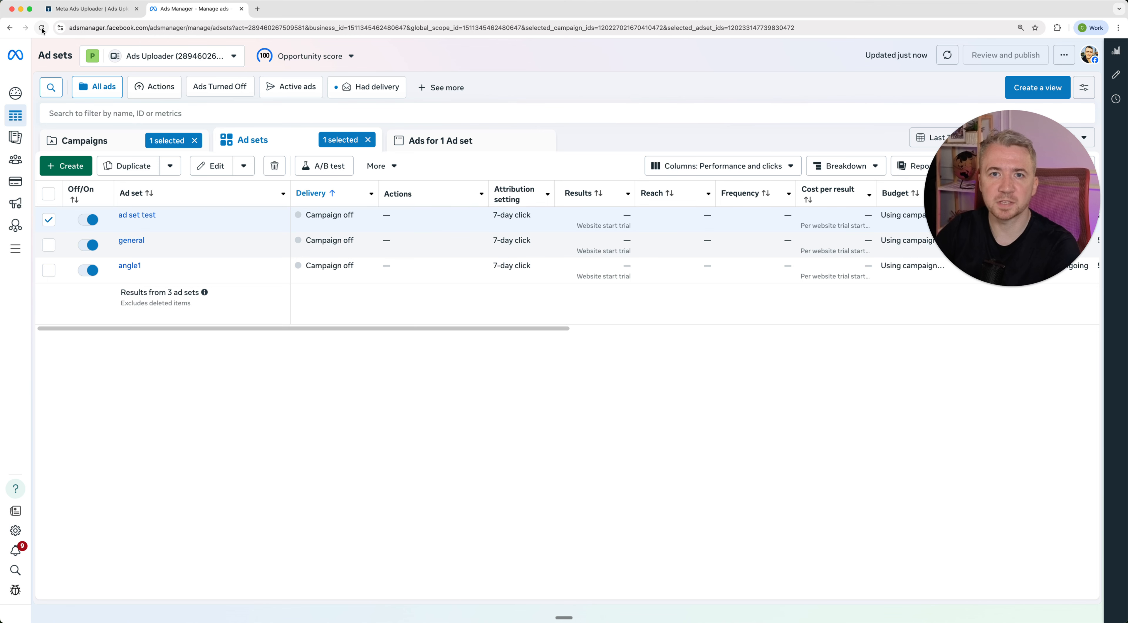
pyautogui.moveTo(992, 197); pyautogui.dragTo(967, 500)
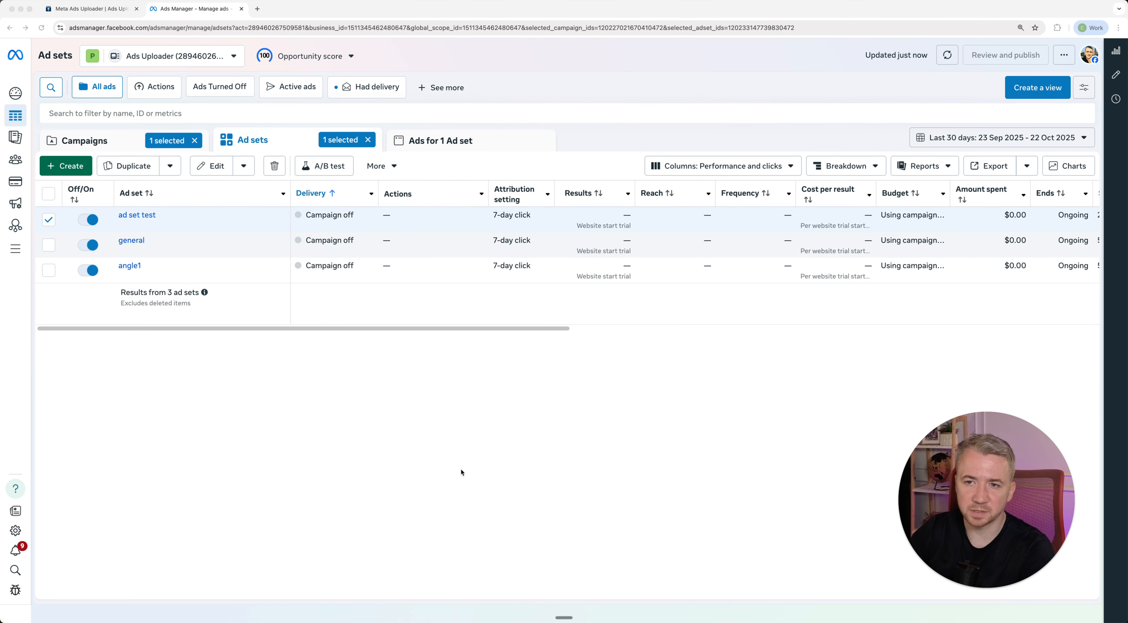
pyautogui.click(436, 448)
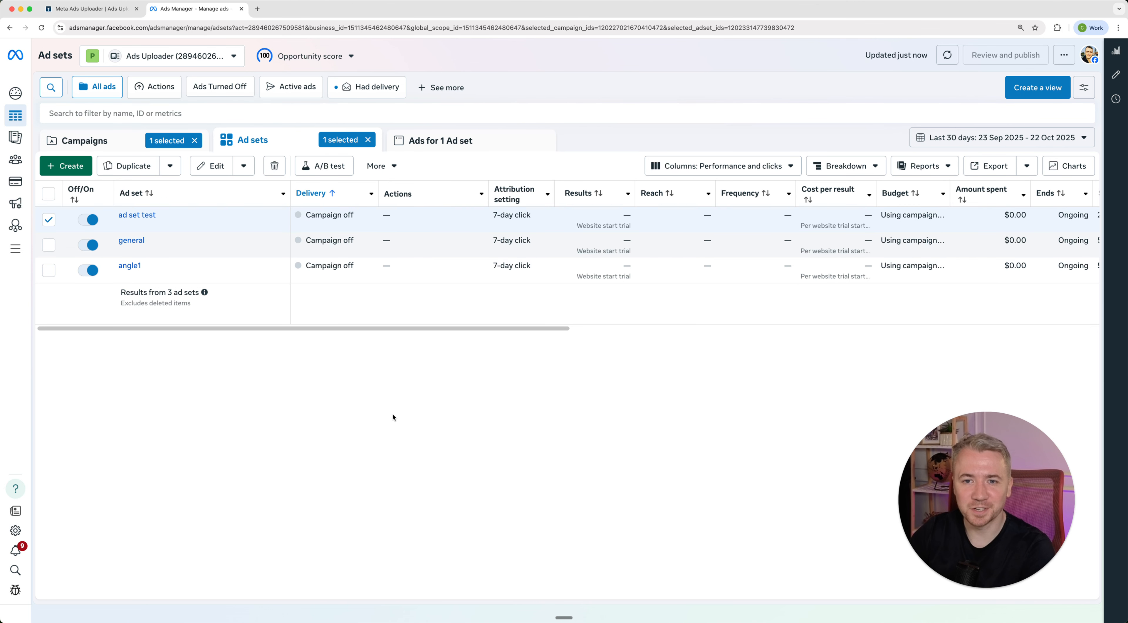
pyautogui.click(134, 215)
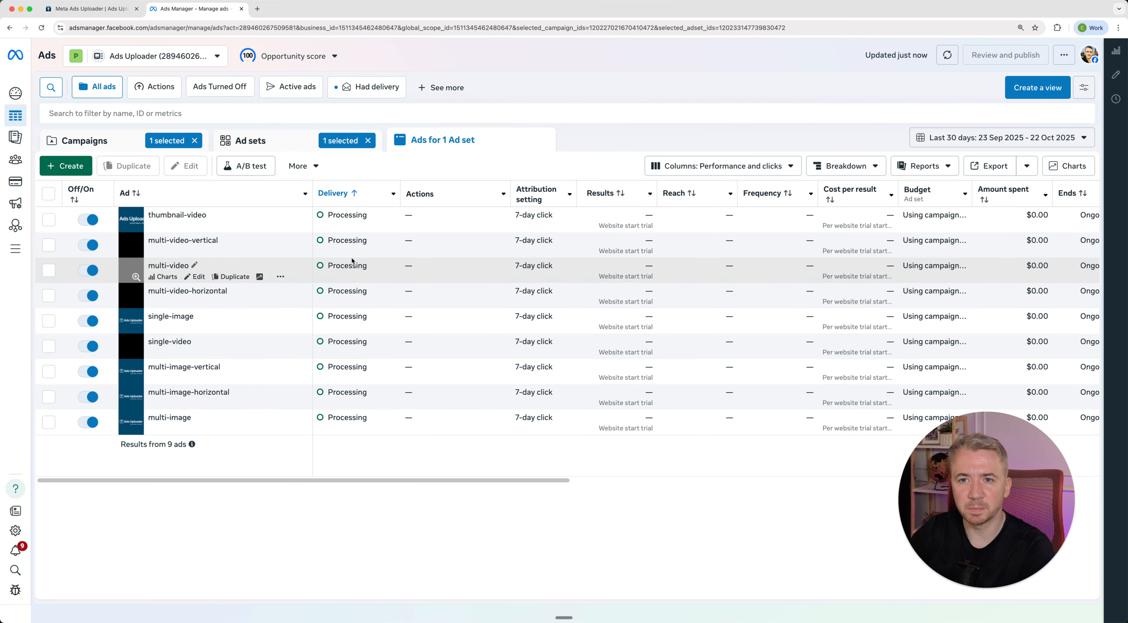
# In the "general" ad set, duplicate the test-afc-sitelinks ad once into the original campaign
pyautogui.click(293, 145)
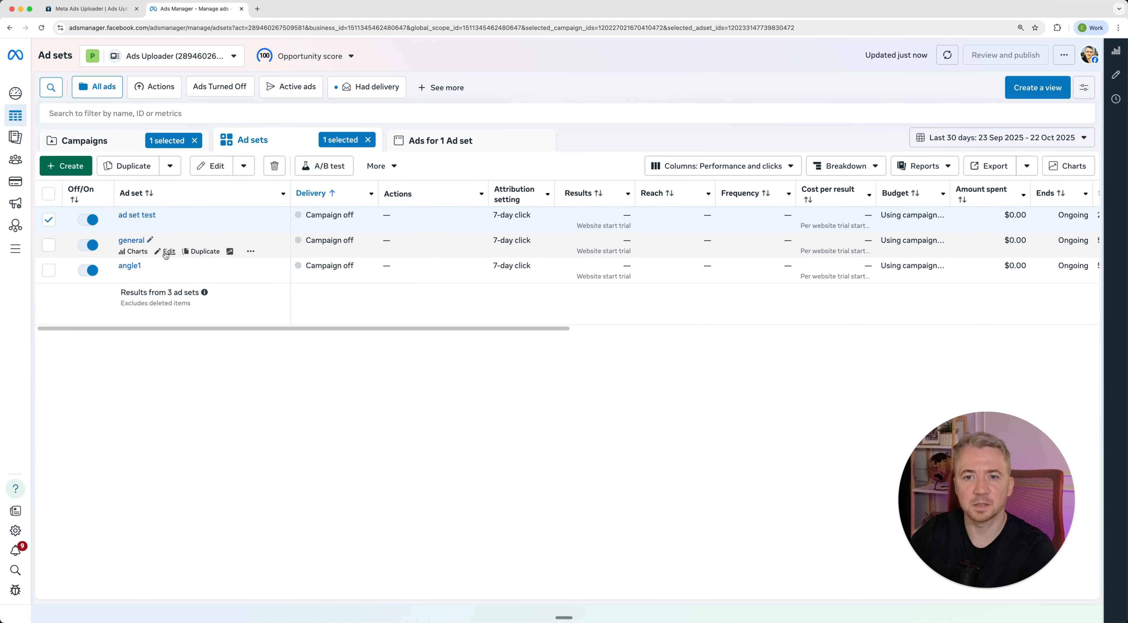
pyautogui.click(132, 240)
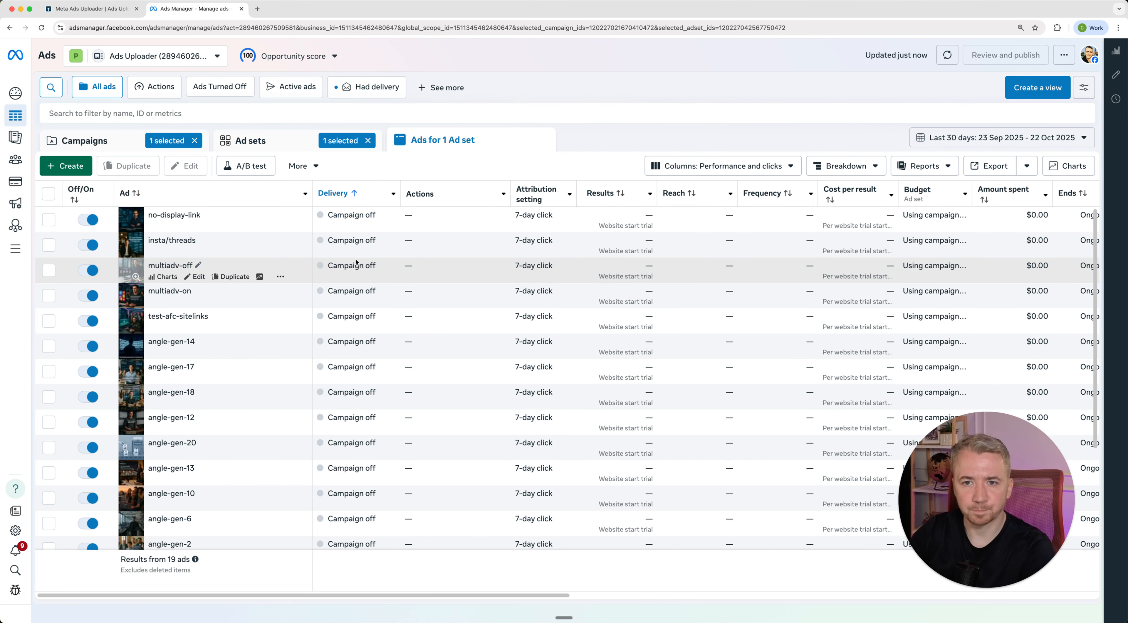
pyautogui.click(271, 145)
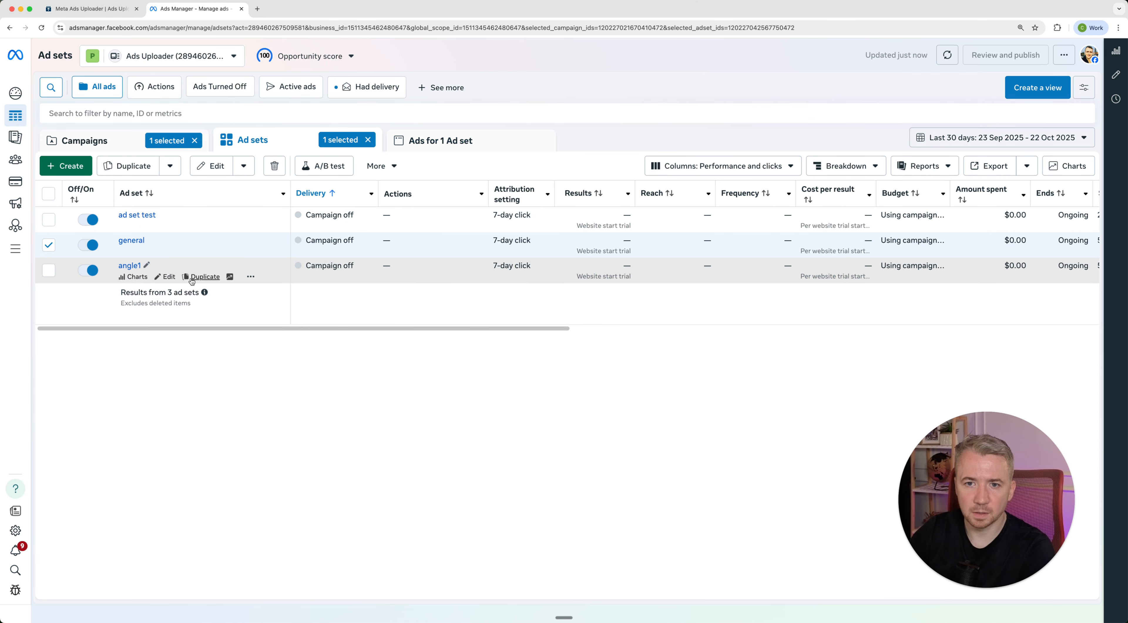
pyautogui.click(438, 141)
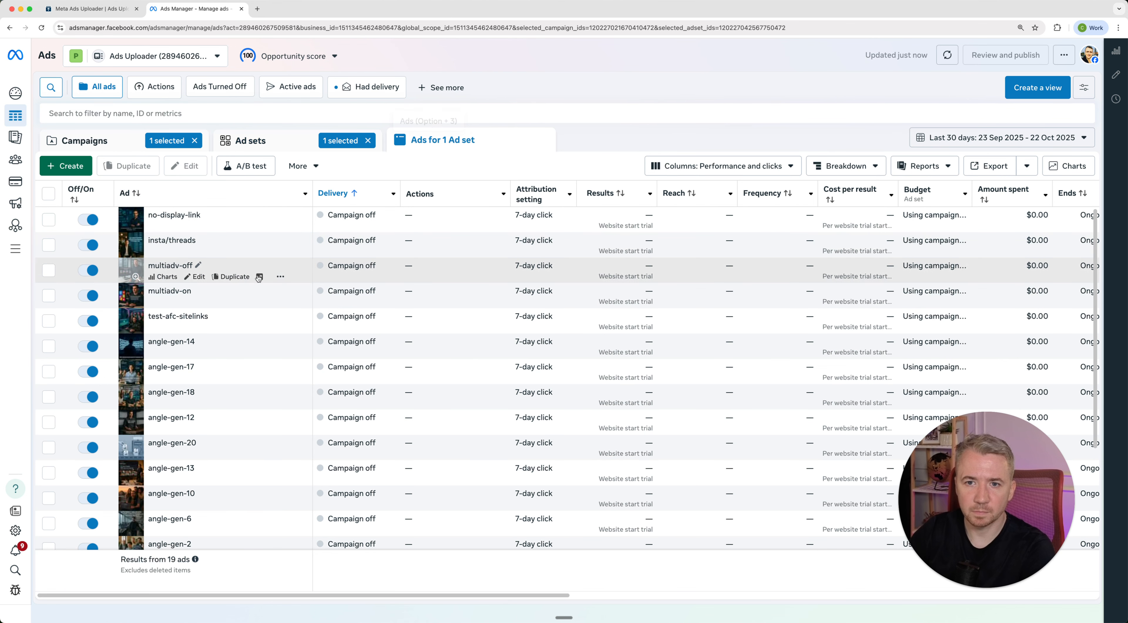
pyautogui.click(271, 322)
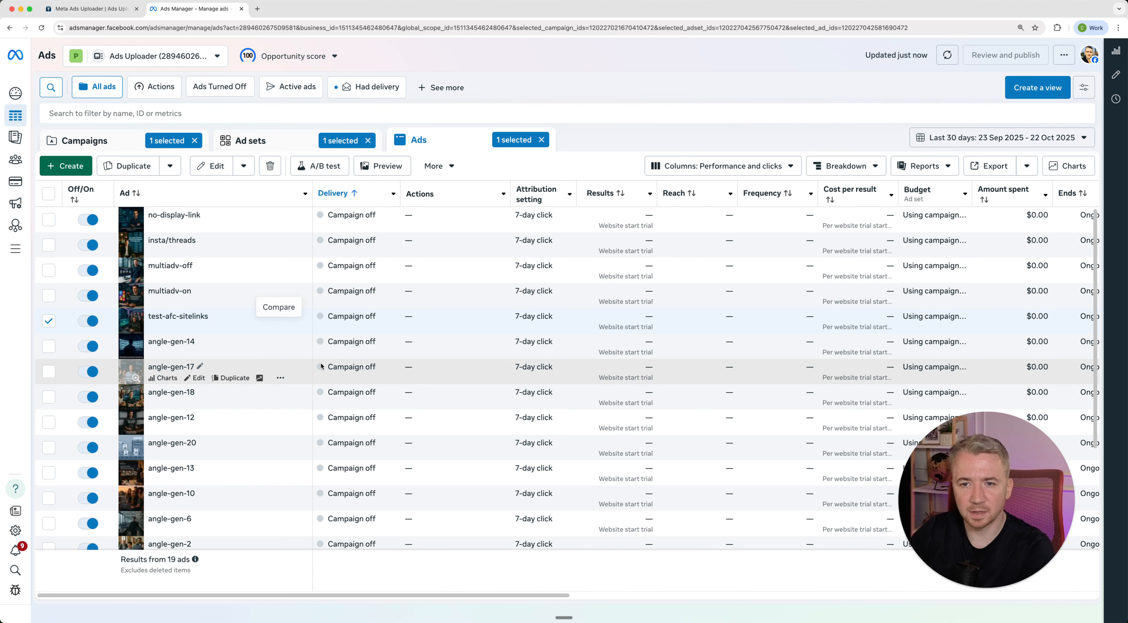
pyautogui.scroll(-2, 321, 364)
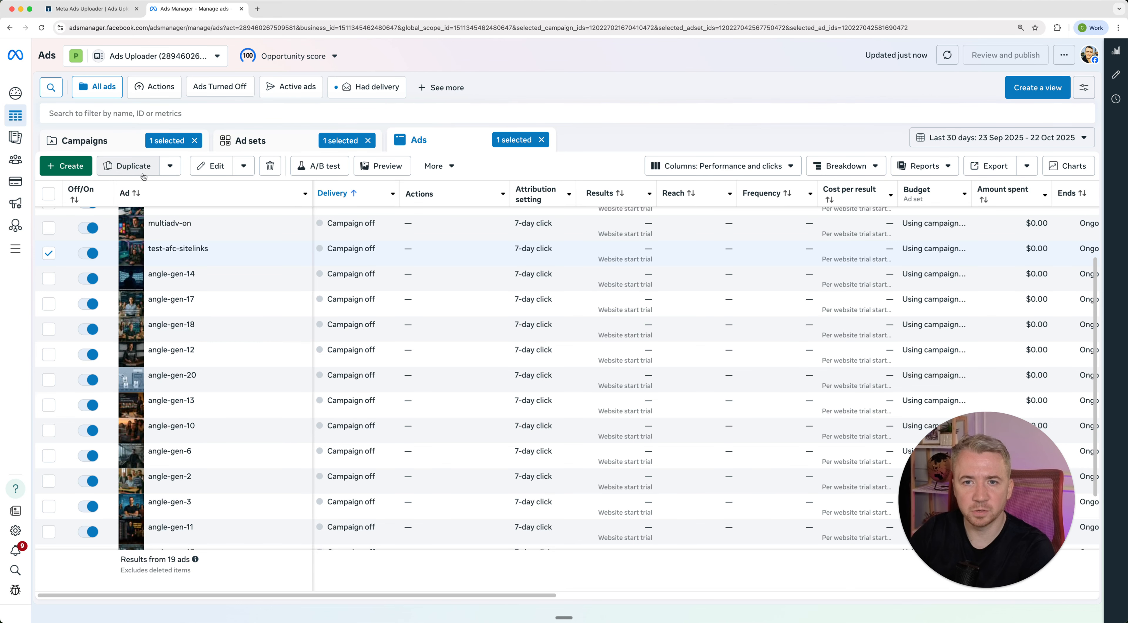
pyautogui.click(231, 245)
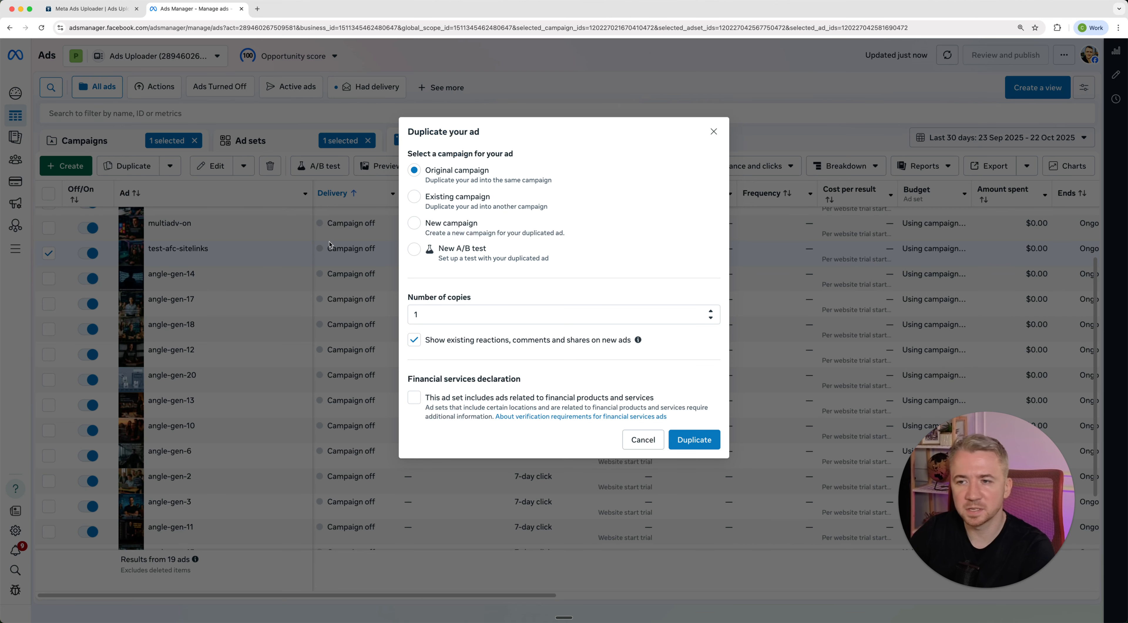
pyautogui.click(687, 440)
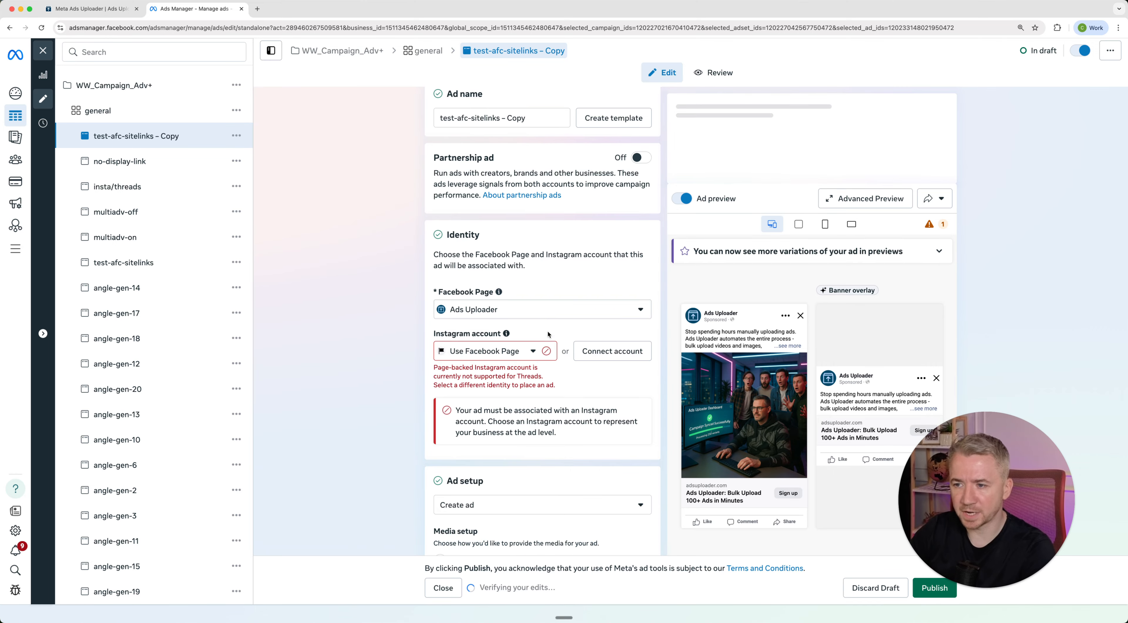
# Set the duplicated ad's Instagram account to adsuploader
pyautogui.scroll(-4, 510, 216)
pyautogui.click(508, 226)
pyautogui.click(486, 287)
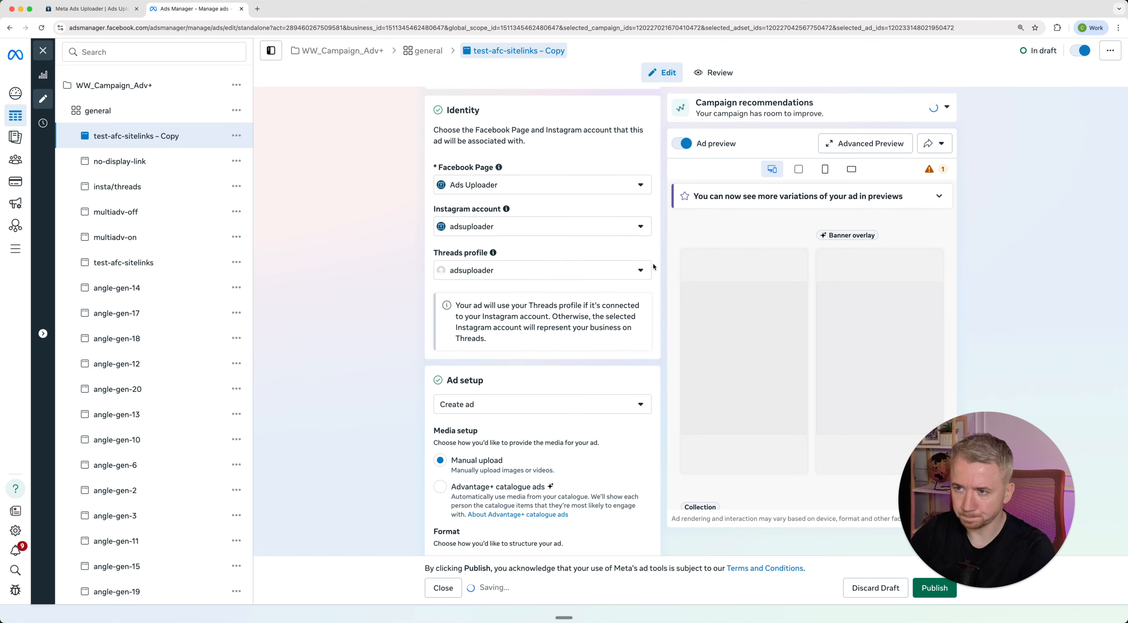
# Review the duplicated ad's destination, creative setup, primary text, headlines and site link preview
pyautogui.scroll(-10, 659, 266)
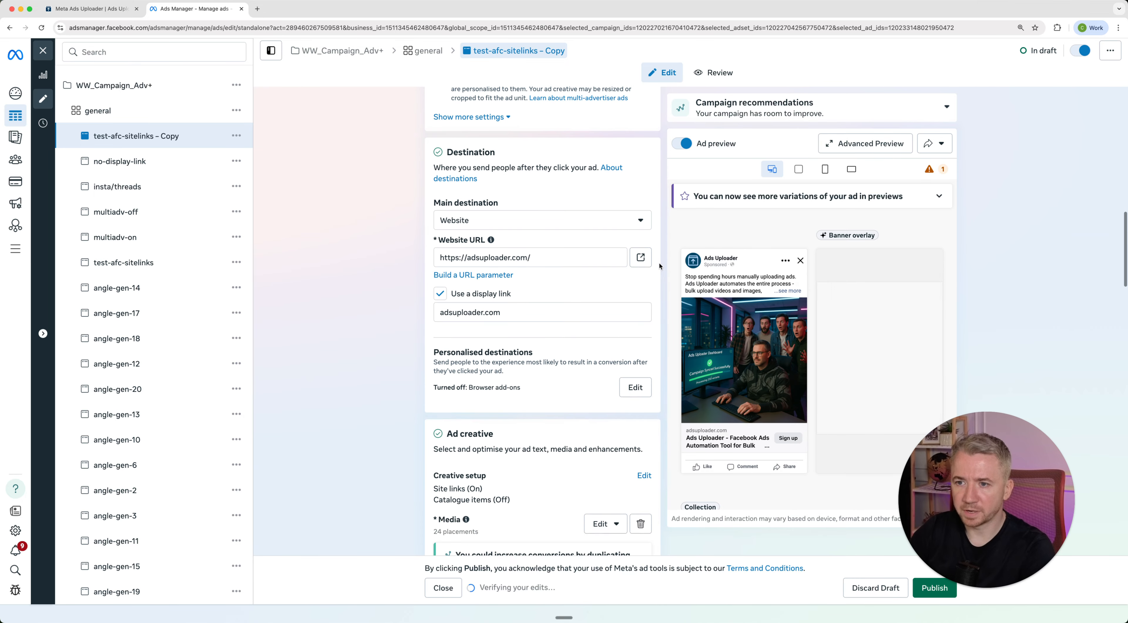
pyautogui.scroll(-2, 659, 264)
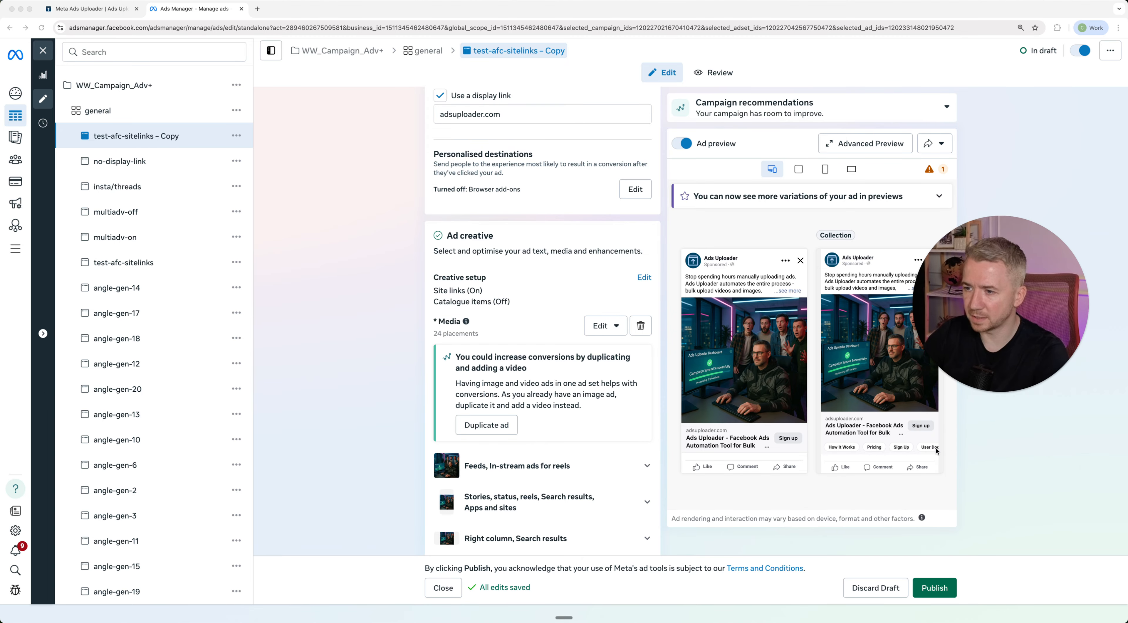
pyautogui.scroll(-12, 661, 439)
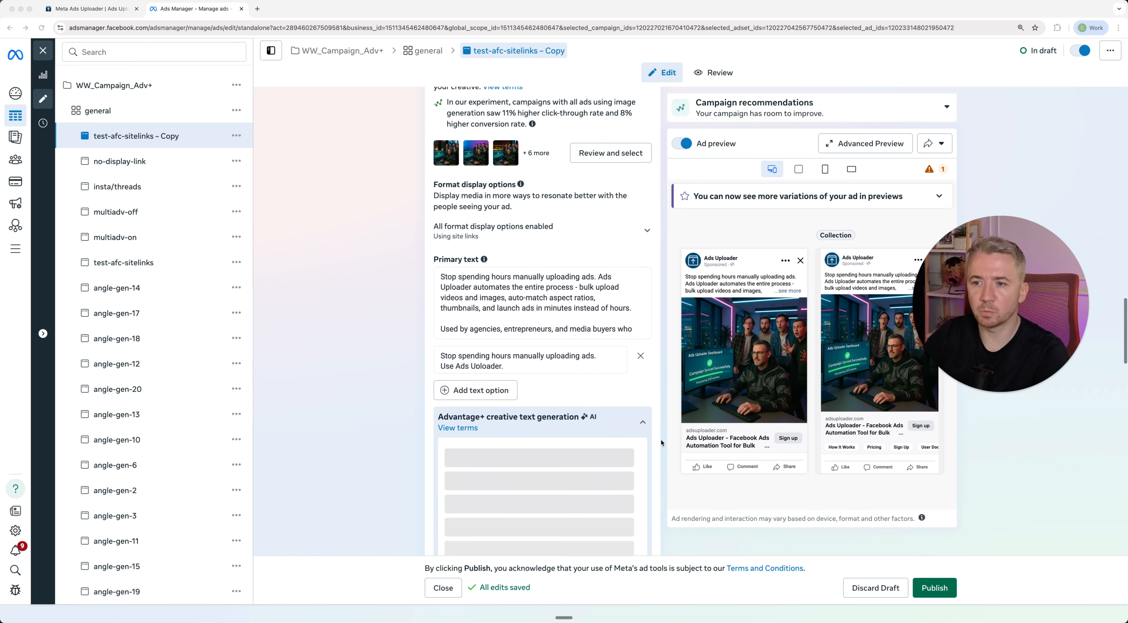
pyautogui.scroll(-10, 660, 439)
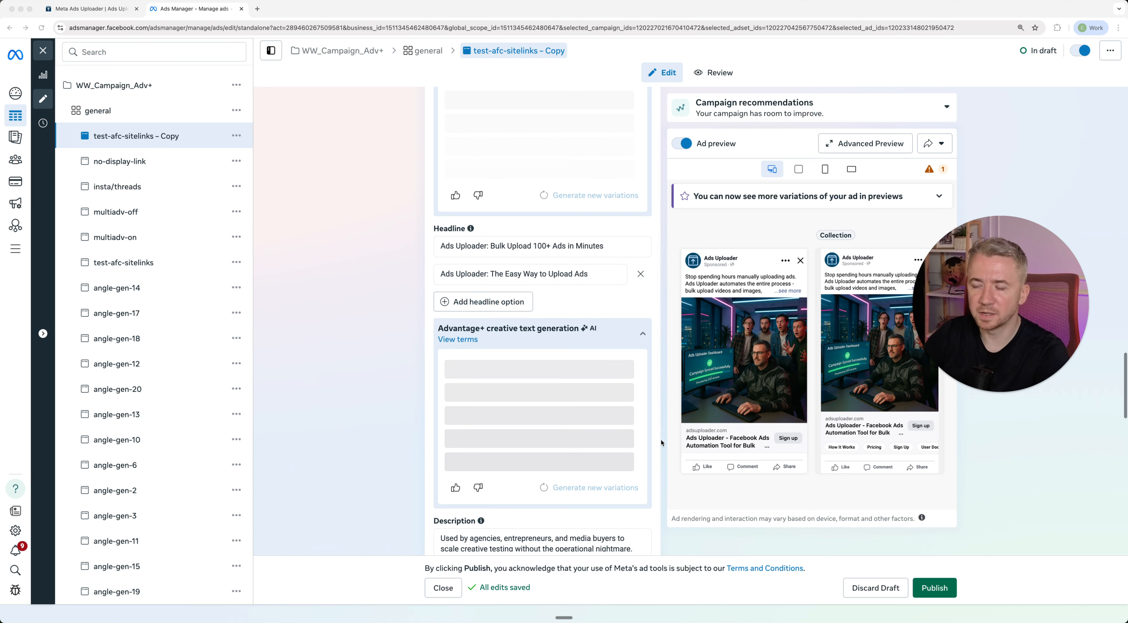
pyautogui.scroll(20, 661, 439)
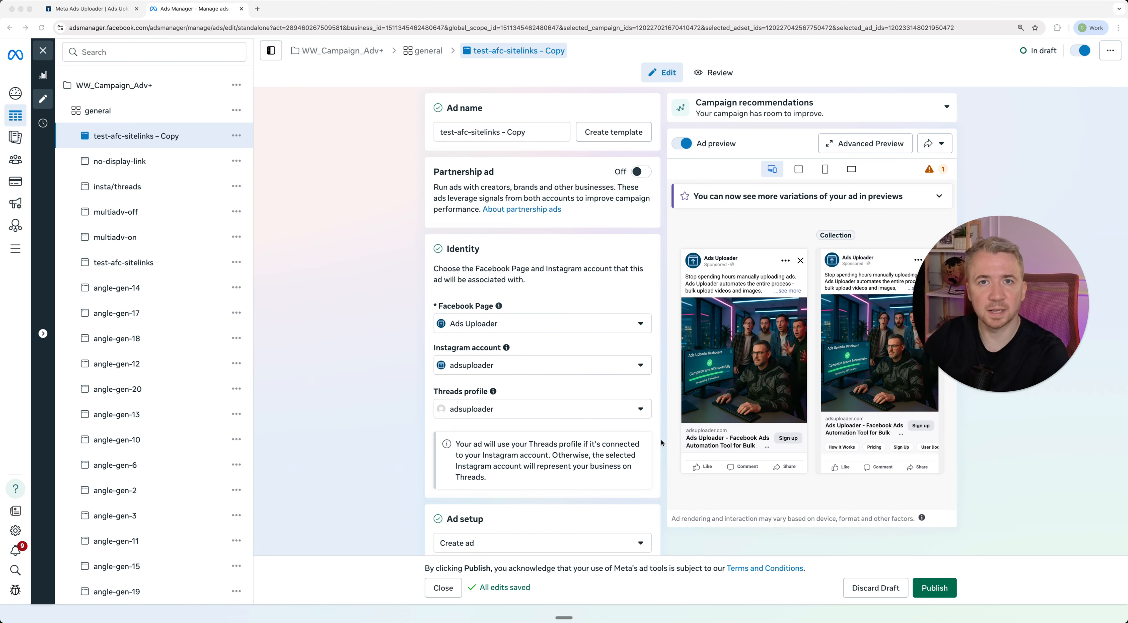
pyautogui.scroll(-12, 660, 439)
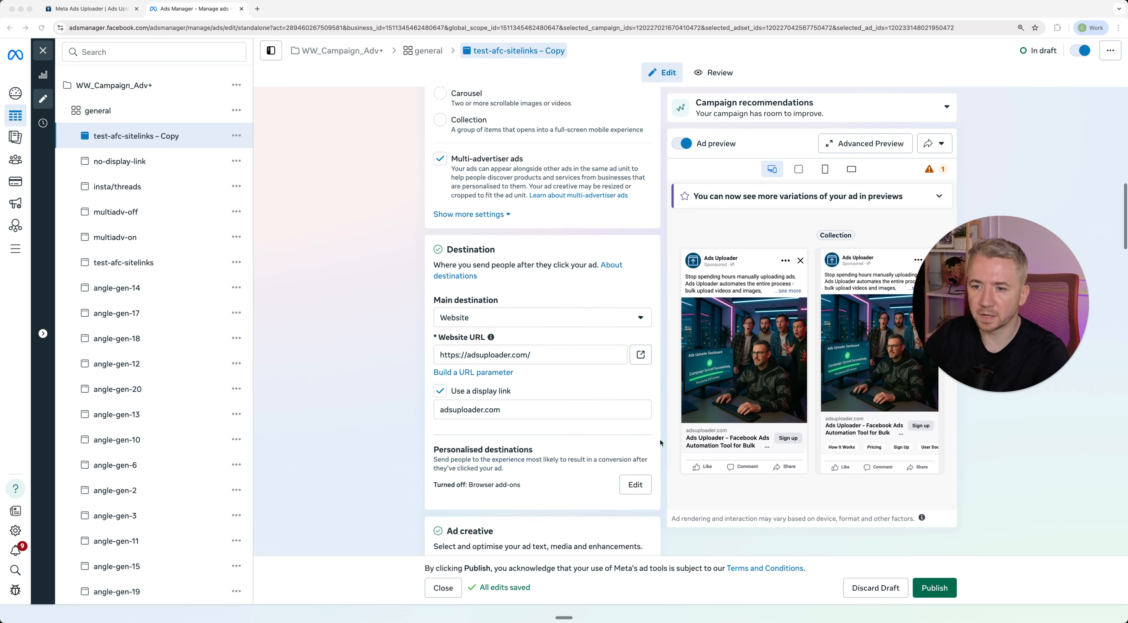
pyautogui.scroll(5, 660, 439)
pyautogui.scroll(10, 660, 440)
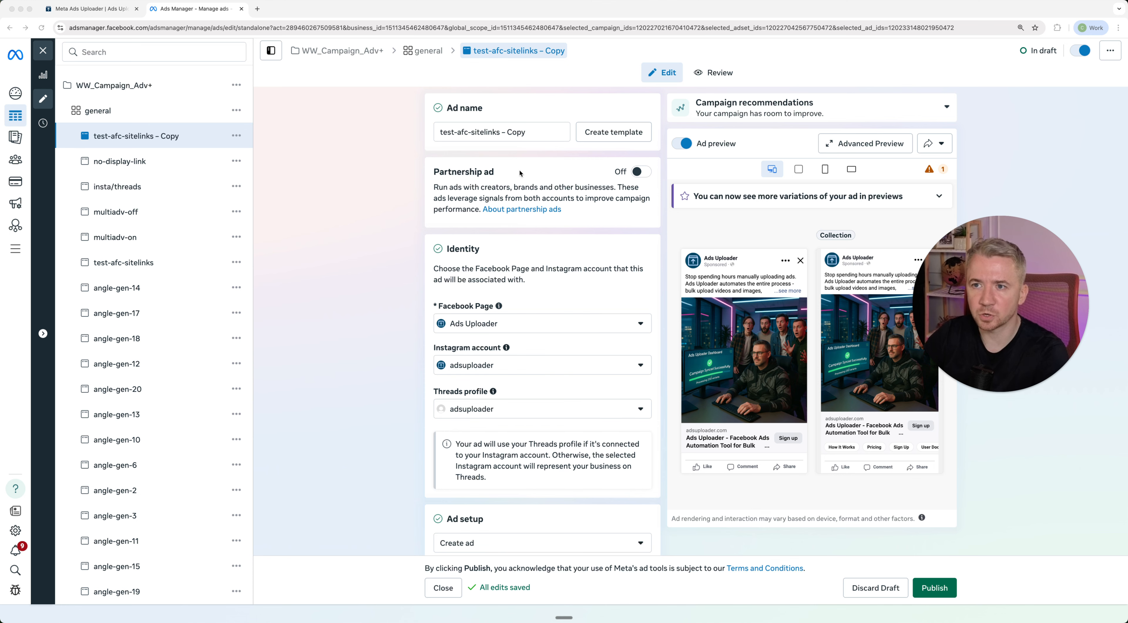
# Rename the duplicated ad "Sitelink Template"
pyautogui.tripleClick(540, 131)
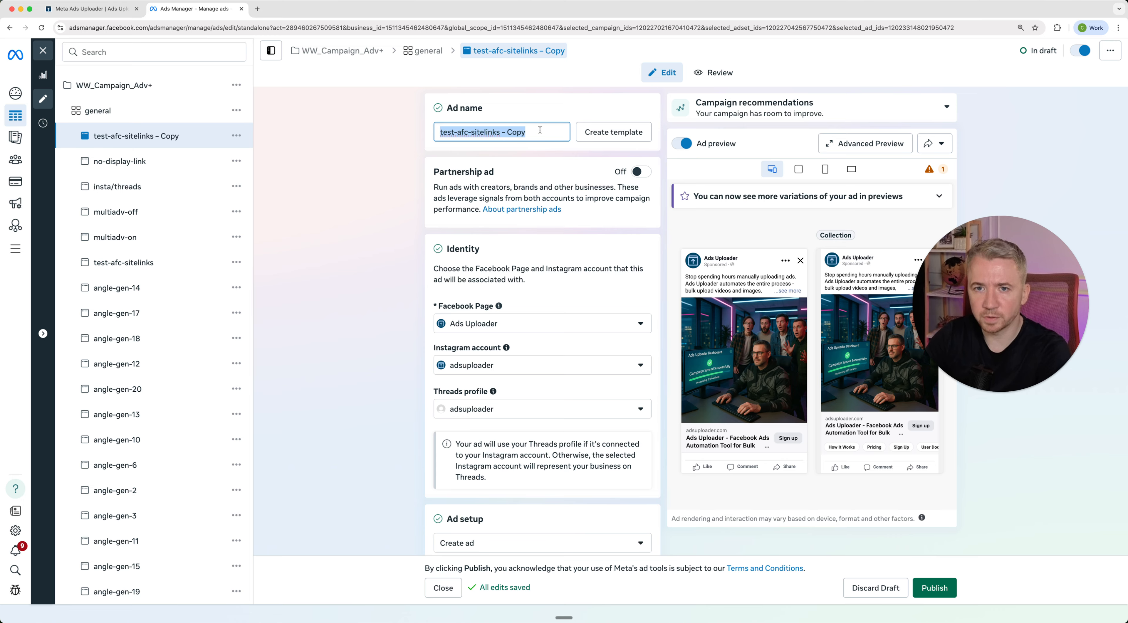
pyautogui.write('Sitel')
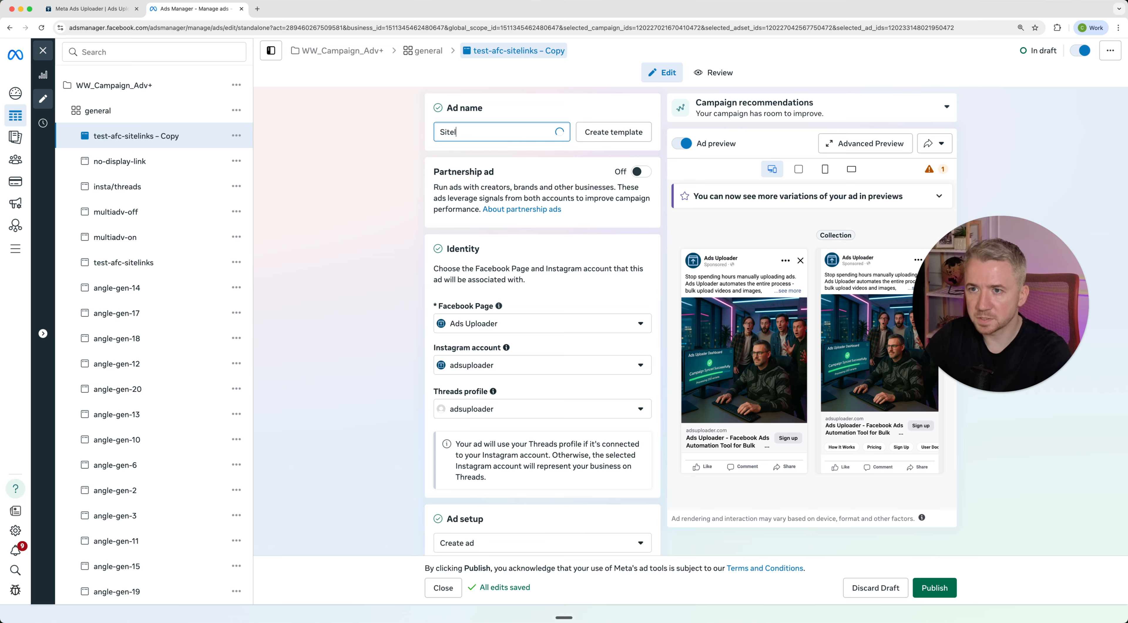
pyautogui.write('ink Template')
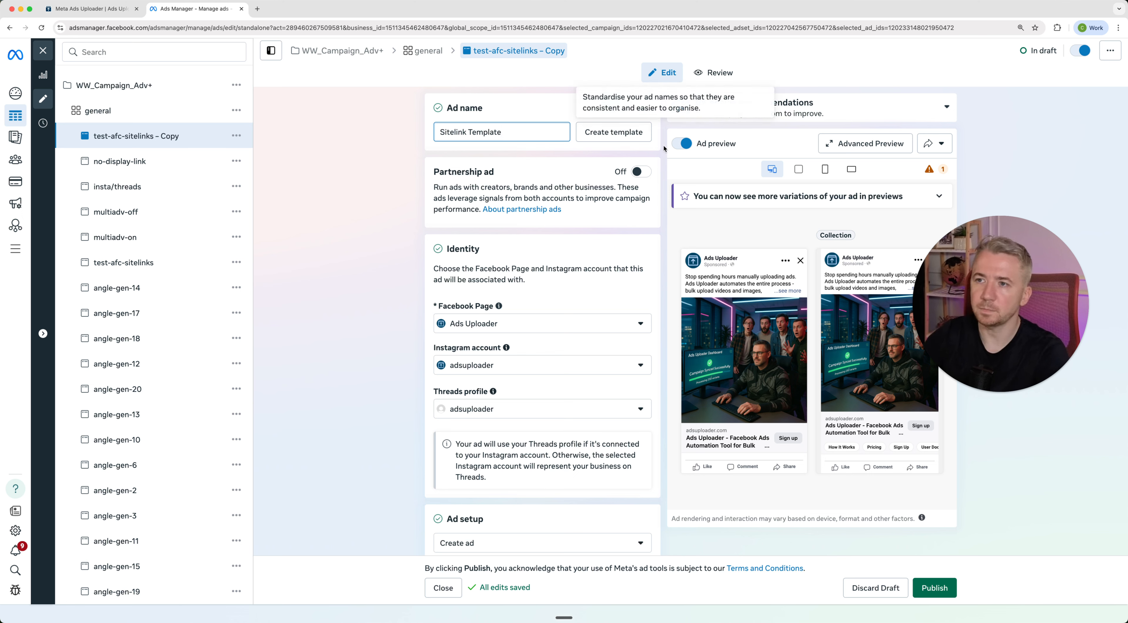
# Review the Sitelink Template ad's setup including its extra settings, destination, media, texts, call to action and Advantage+ creative enhancements
pyautogui.scroll(-3, 663, 242)
pyautogui.scroll(-9, 661, 242)
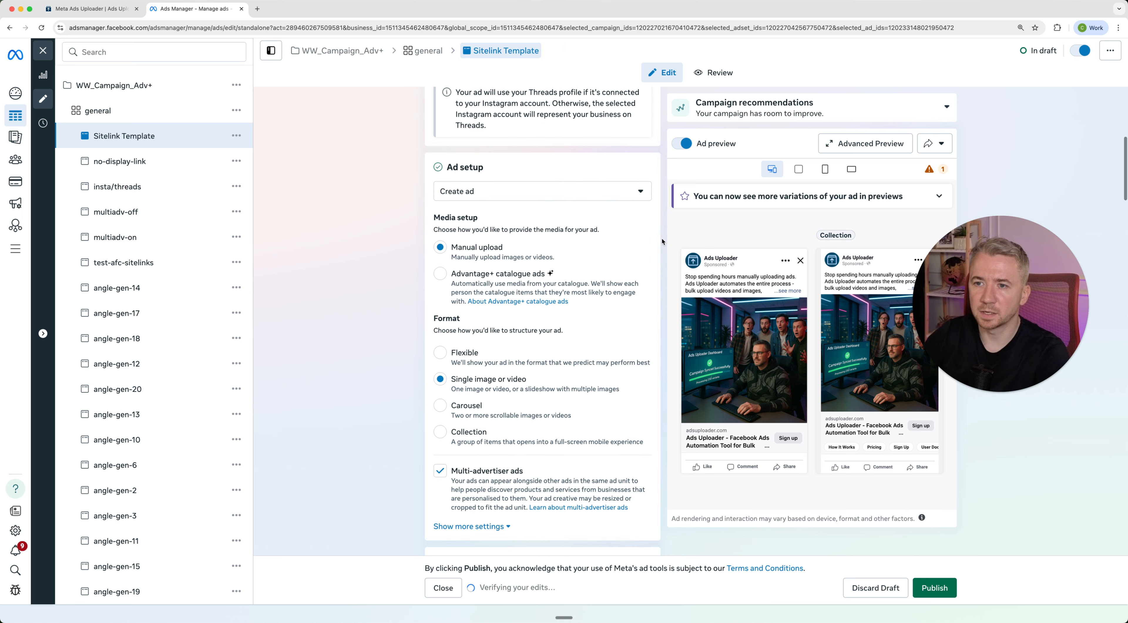
pyautogui.scroll(-1, 662, 242)
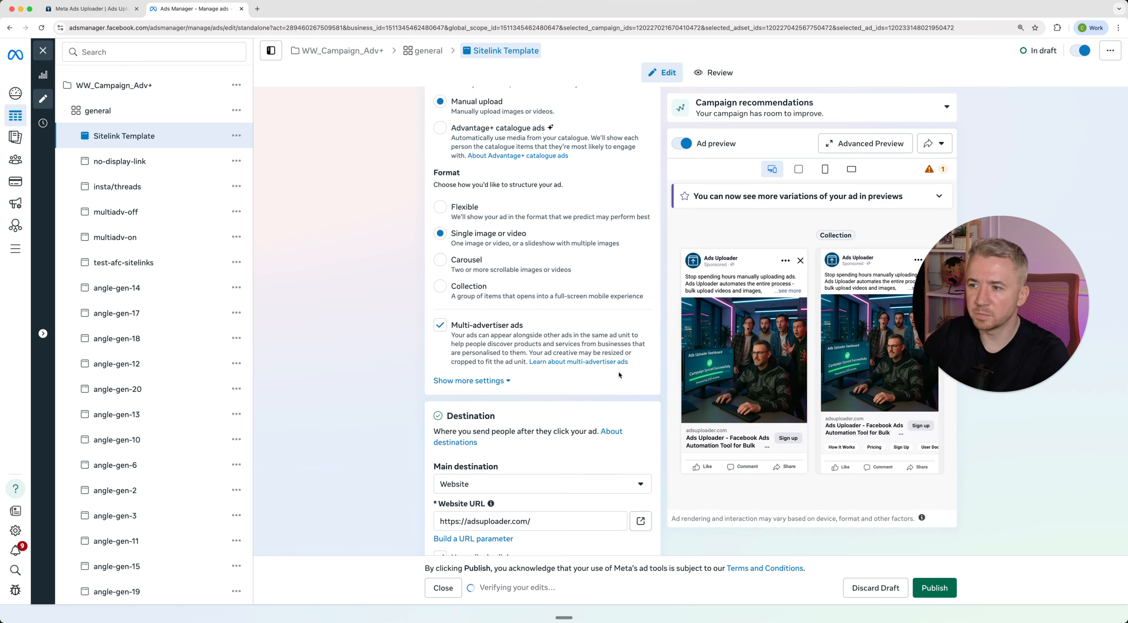
pyautogui.click(507, 381)
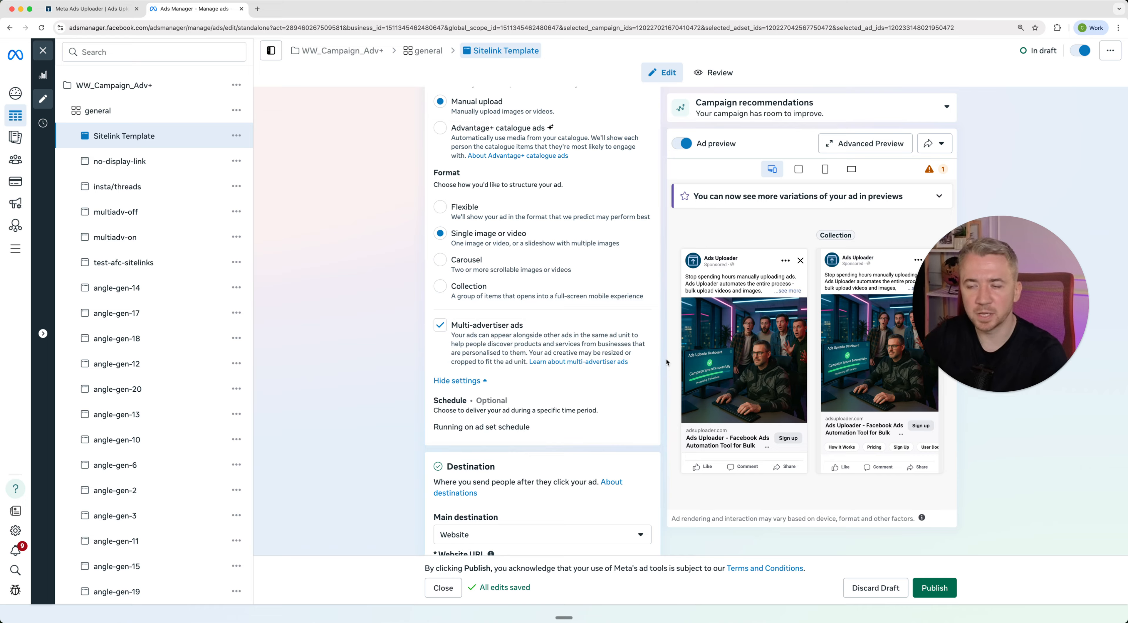
pyautogui.scroll(-3, 666, 362)
pyautogui.scroll(-10, 665, 363)
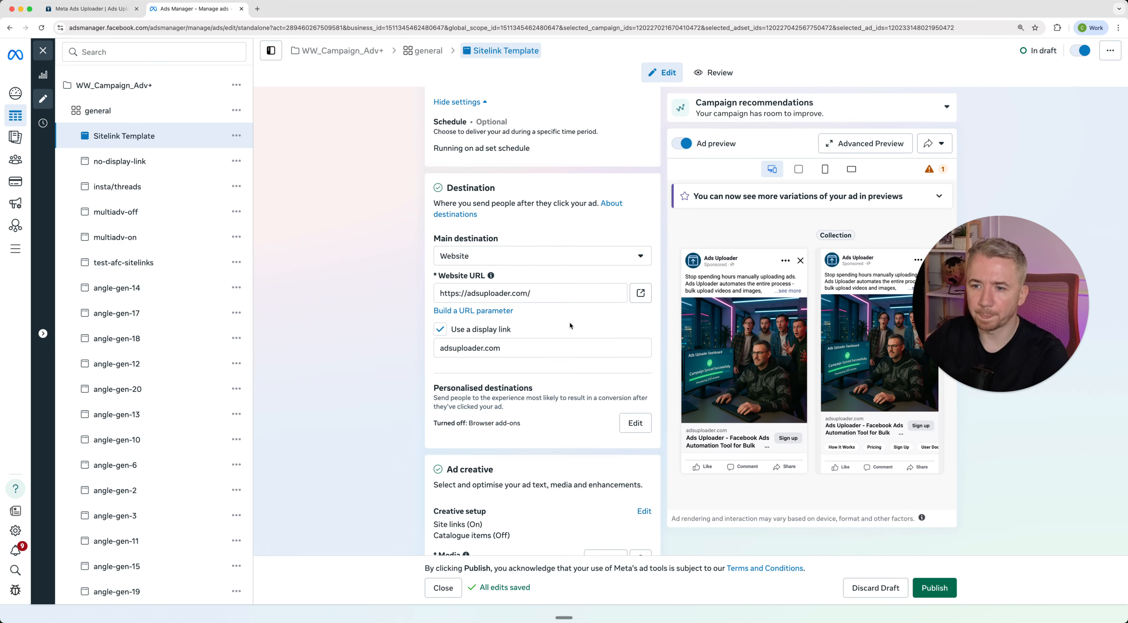
pyautogui.scroll(-12, 569, 322)
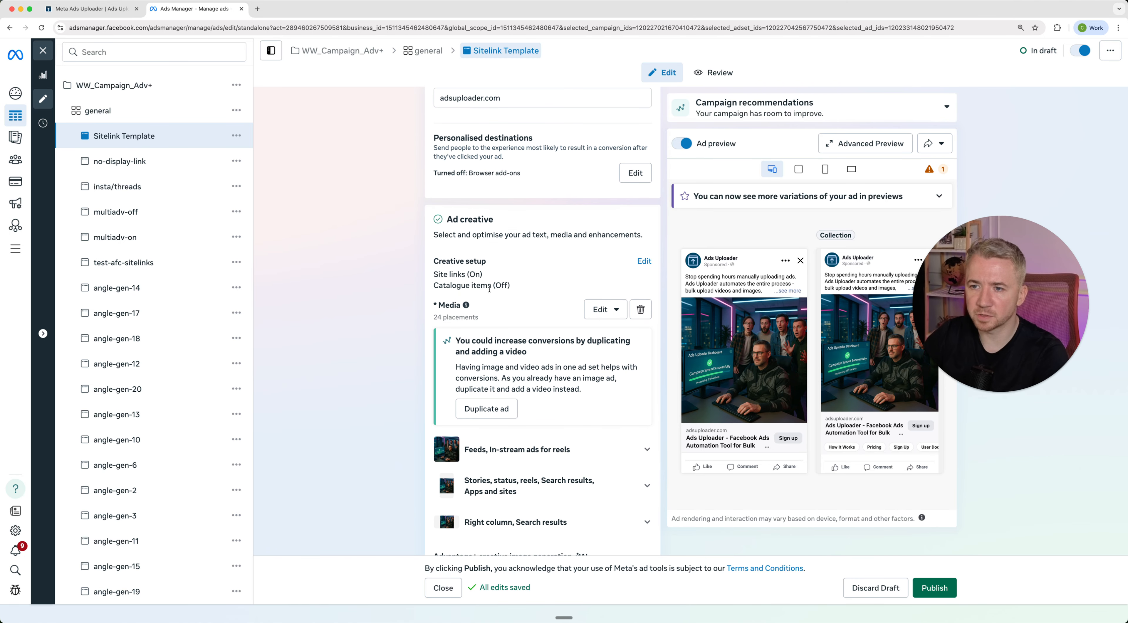
pyautogui.scroll(-3, 522, 303)
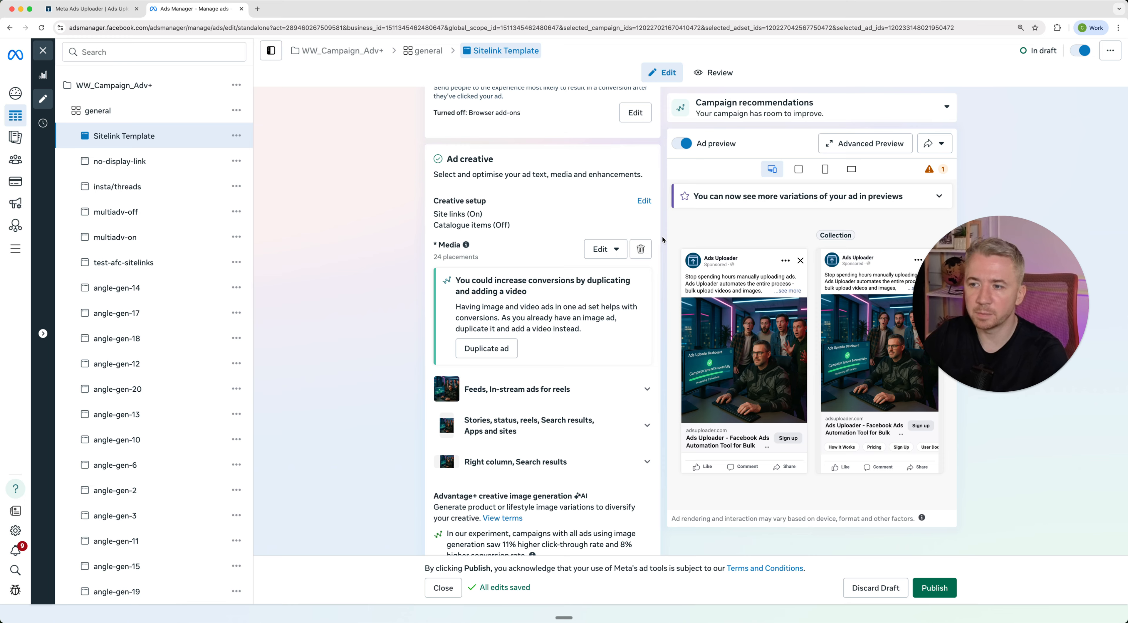
pyautogui.scroll(-1, 662, 240)
pyautogui.scroll(-2, 663, 239)
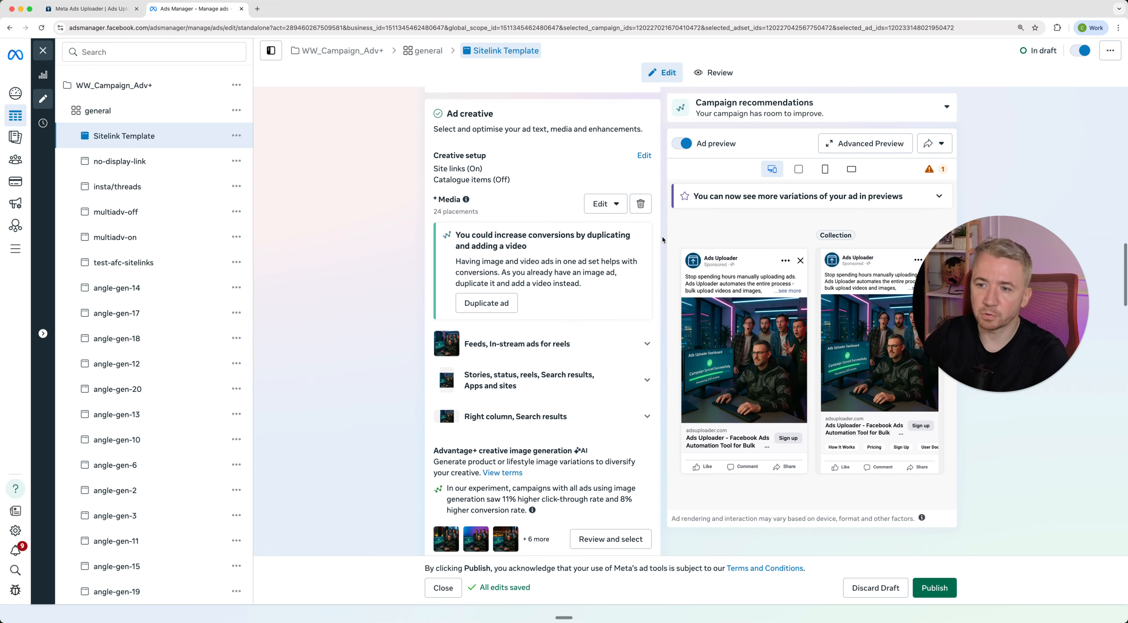
pyautogui.scroll(-3, 663, 239)
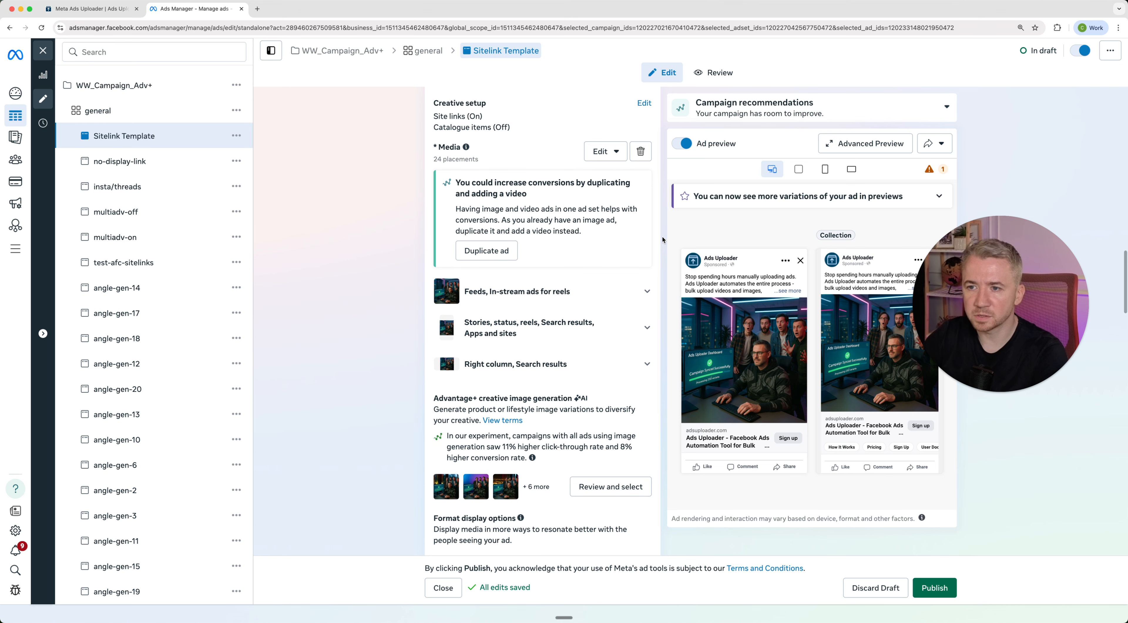
pyautogui.scroll(-3, 661, 240)
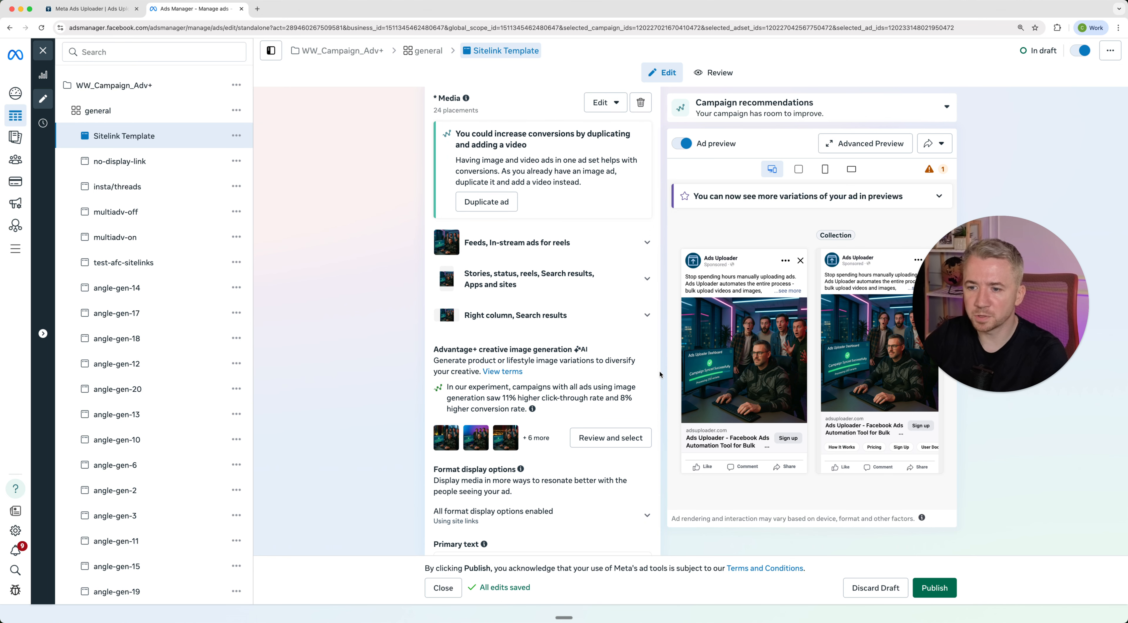
pyautogui.scroll(-5, 659, 371)
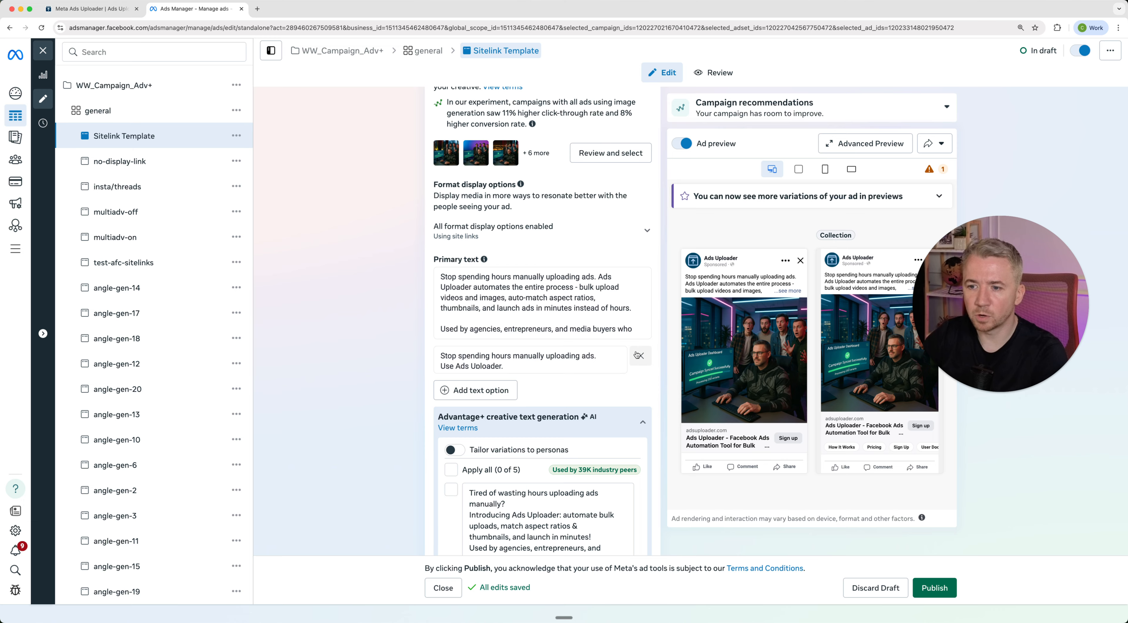
pyautogui.scroll(-8, 657, 358)
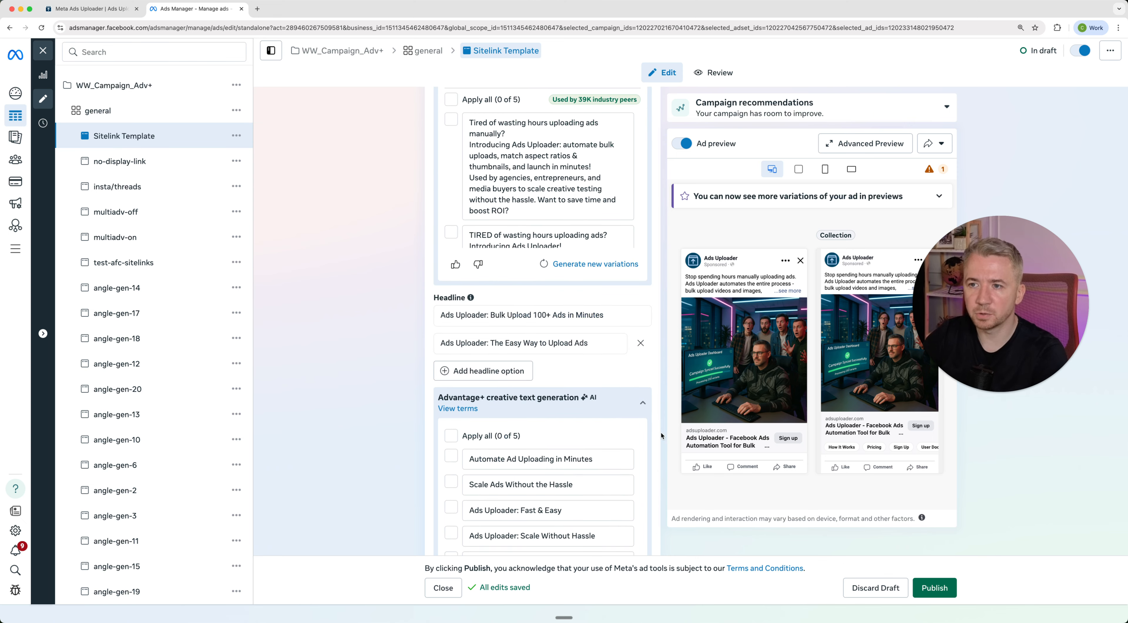
pyautogui.scroll(-10, 661, 431)
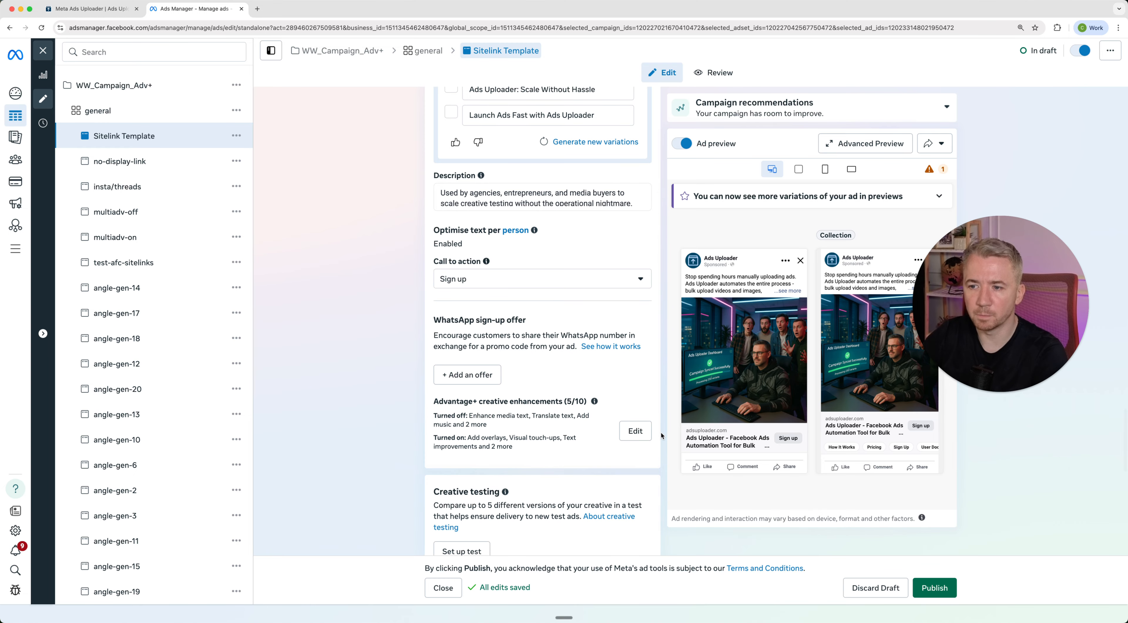
pyautogui.scroll(-2, 661, 432)
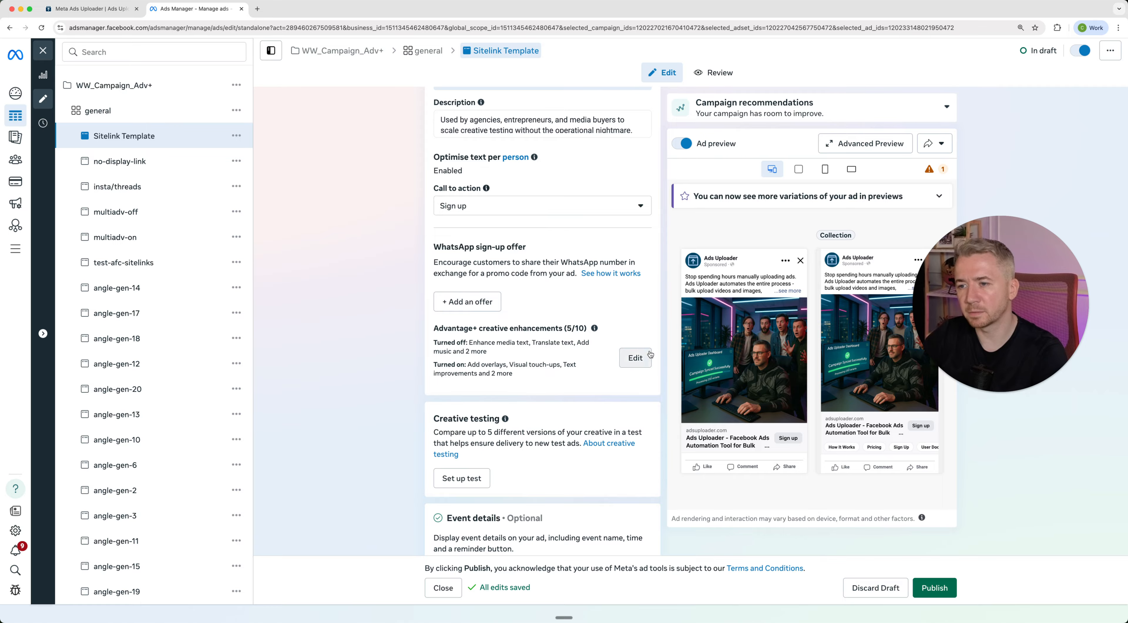
pyautogui.scroll(-6, 675, 390)
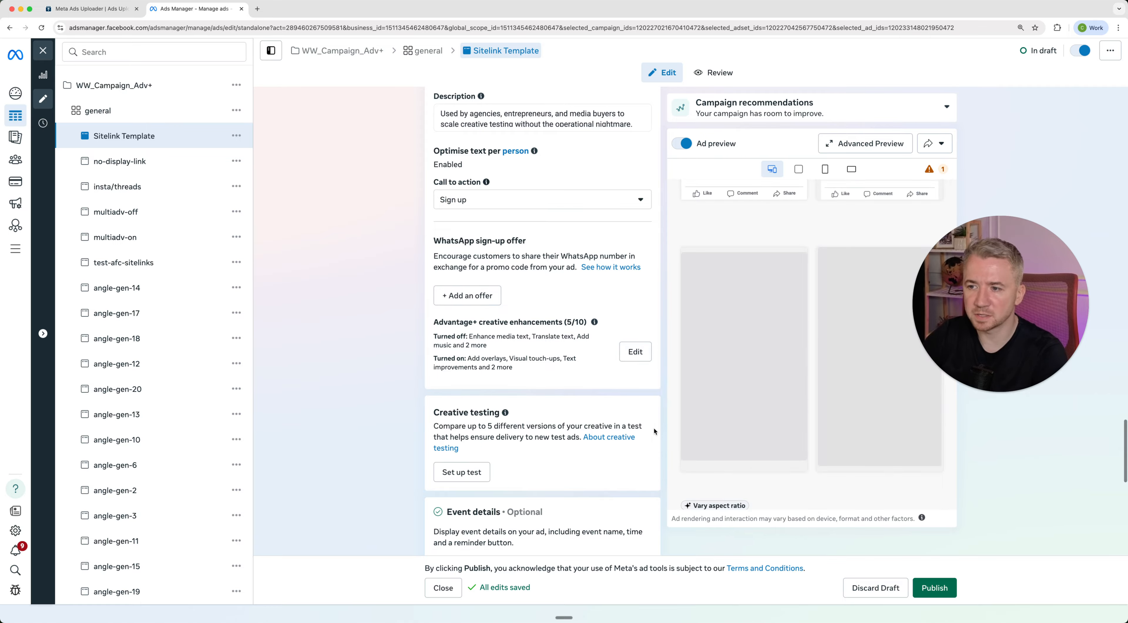
pyautogui.scroll(-10, 654, 427)
# Publish the Sitelink Template ad and decline the suggested campaign budget increase
pyautogui.scroll(20, 654, 427)
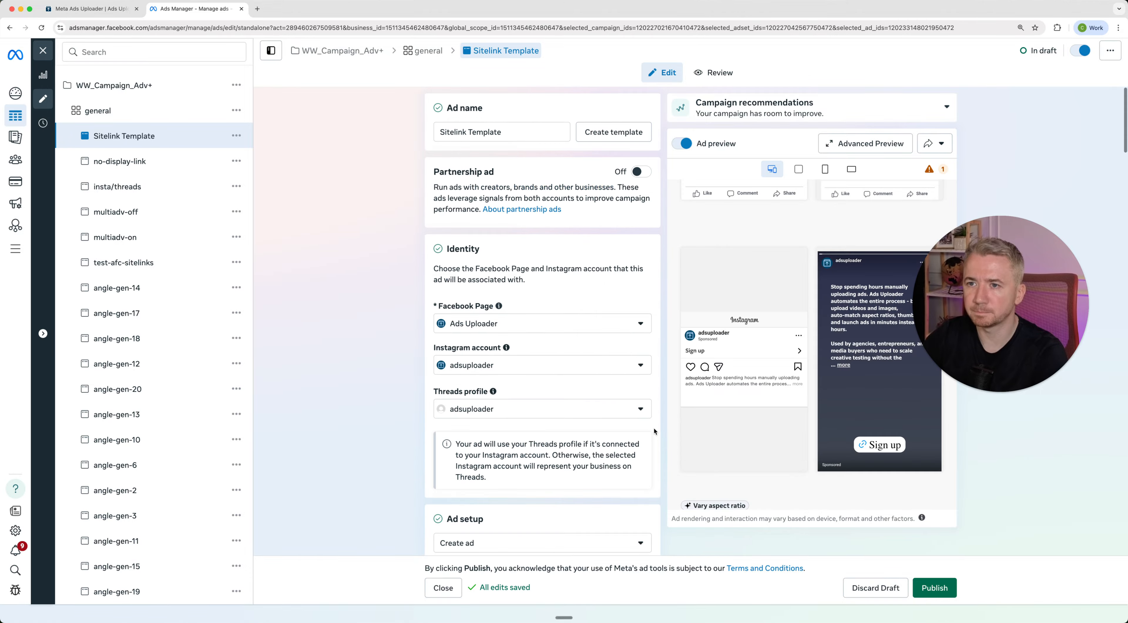
pyautogui.click(935, 588)
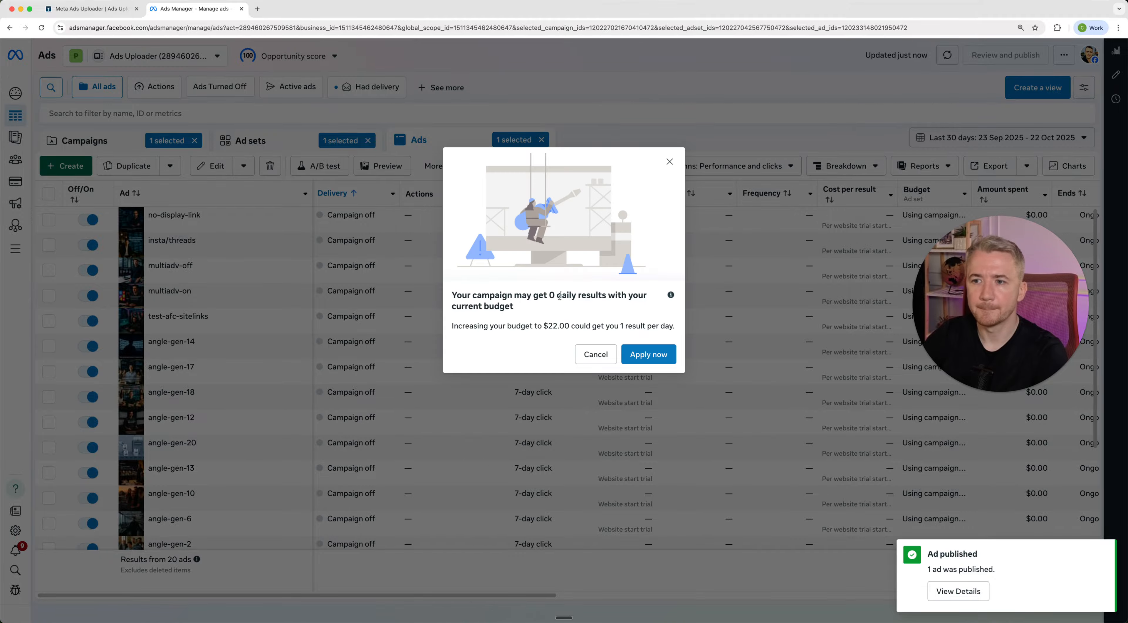
pyautogui.click(596, 354)
# Switch to Ads Uploader, set the configuration method to copying settings from a Meta ad via API, and dismiss the ad creation log
pyautogui.click(70, 8)
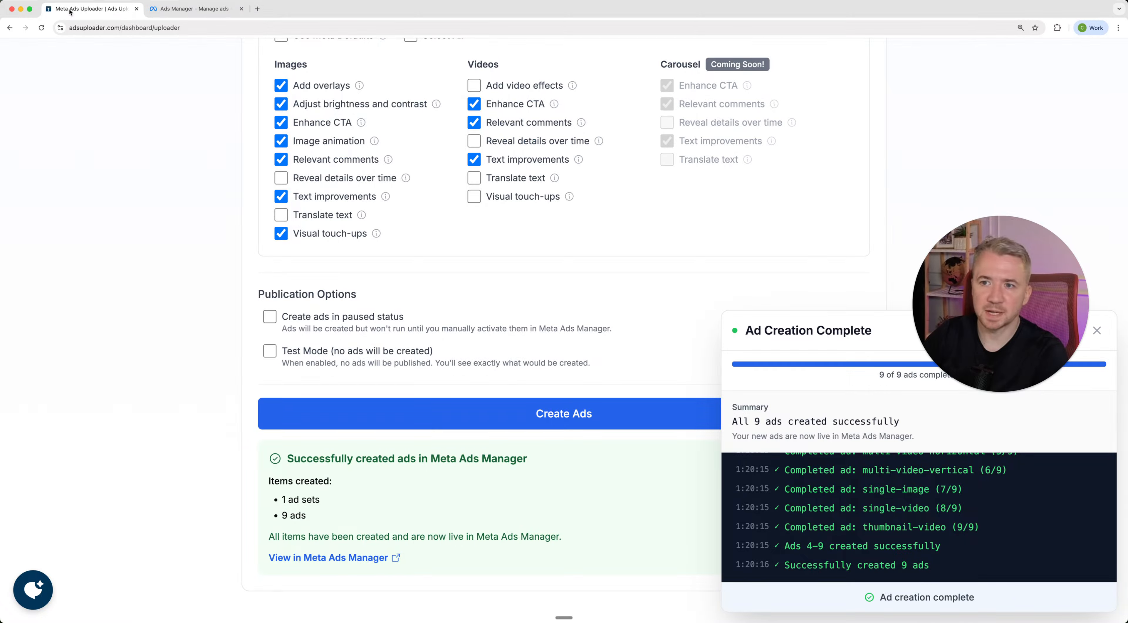
pyautogui.scroll(20, 800, 217)
pyautogui.scroll(-10, 800, 217)
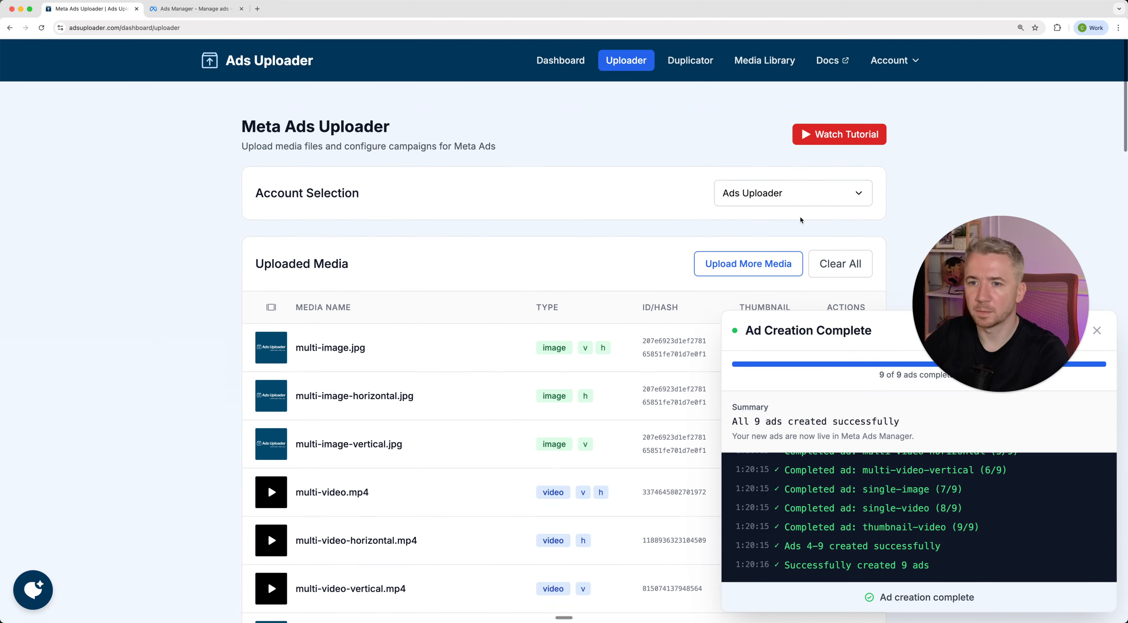
pyautogui.scroll(-10, 800, 221)
pyautogui.scroll(5, 800, 220)
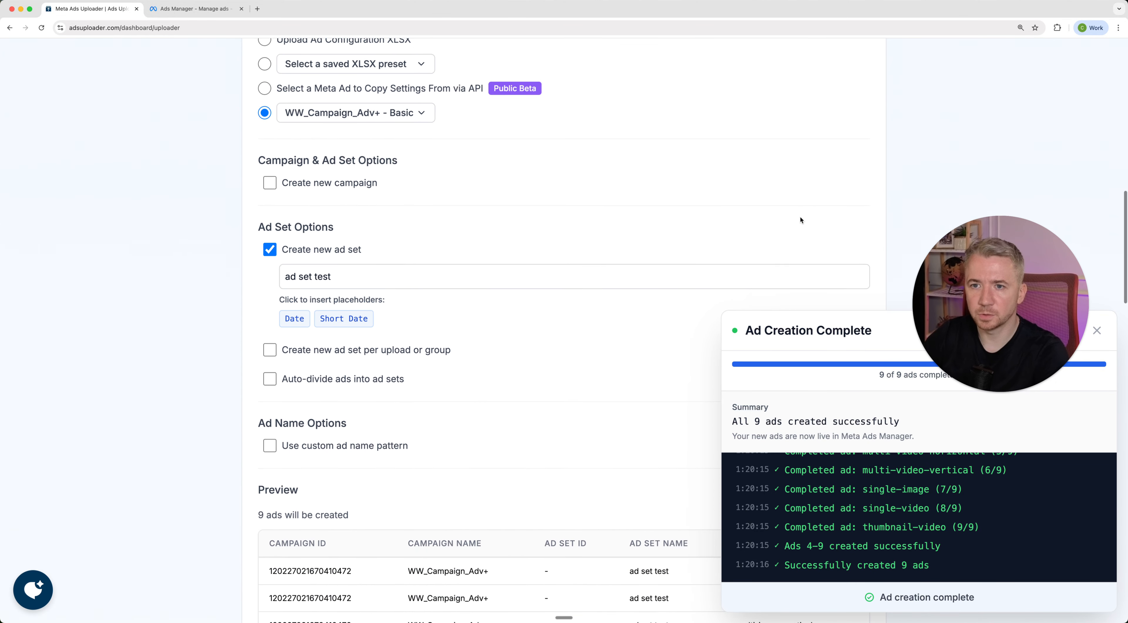
pyautogui.scroll(2, 801, 220)
pyautogui.click(401, 191)
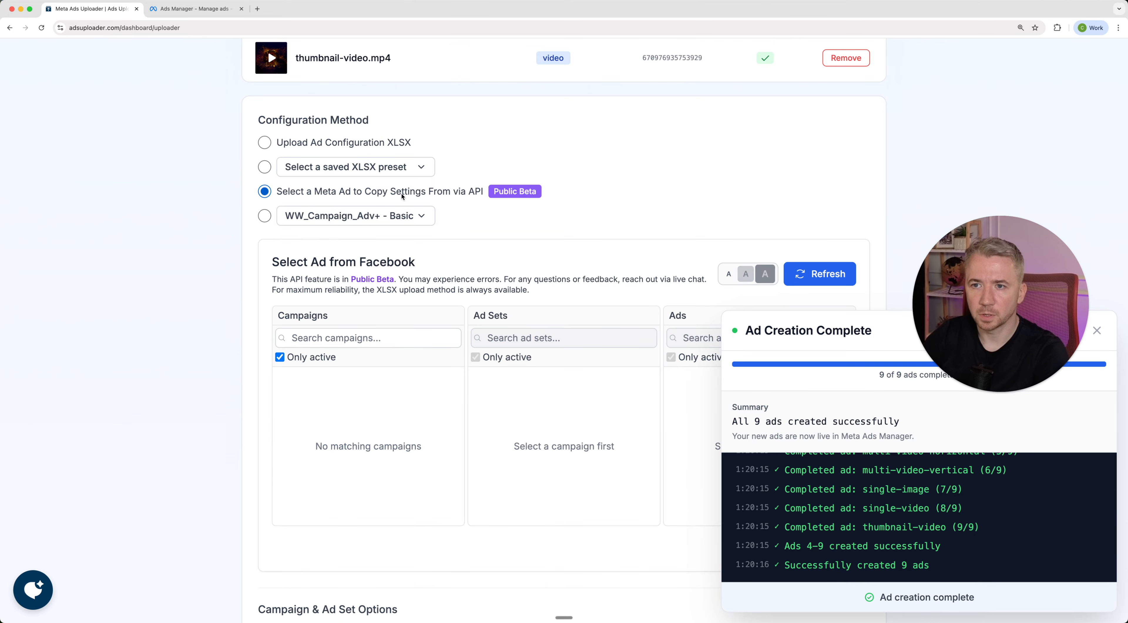
pyautogui.click(1096, 331)
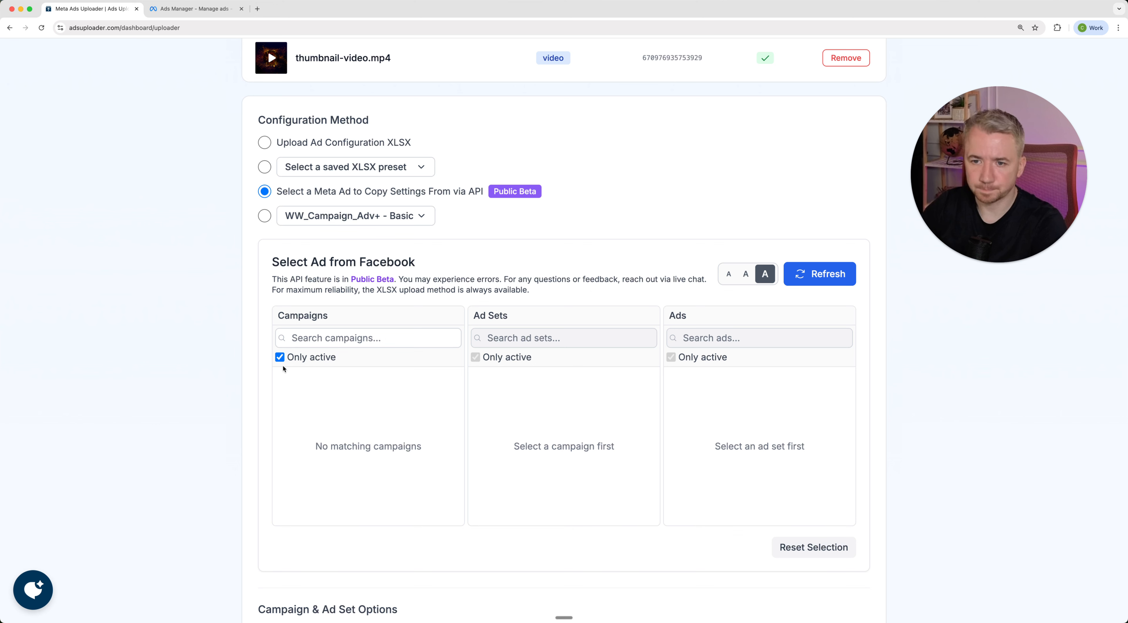
# Select the Sitelink Template ad in the general ad set of WW_Campaign_Adv+ as configuration source, including inactive campaigns, ad sets and ads
pyautogui.click(289, 359)
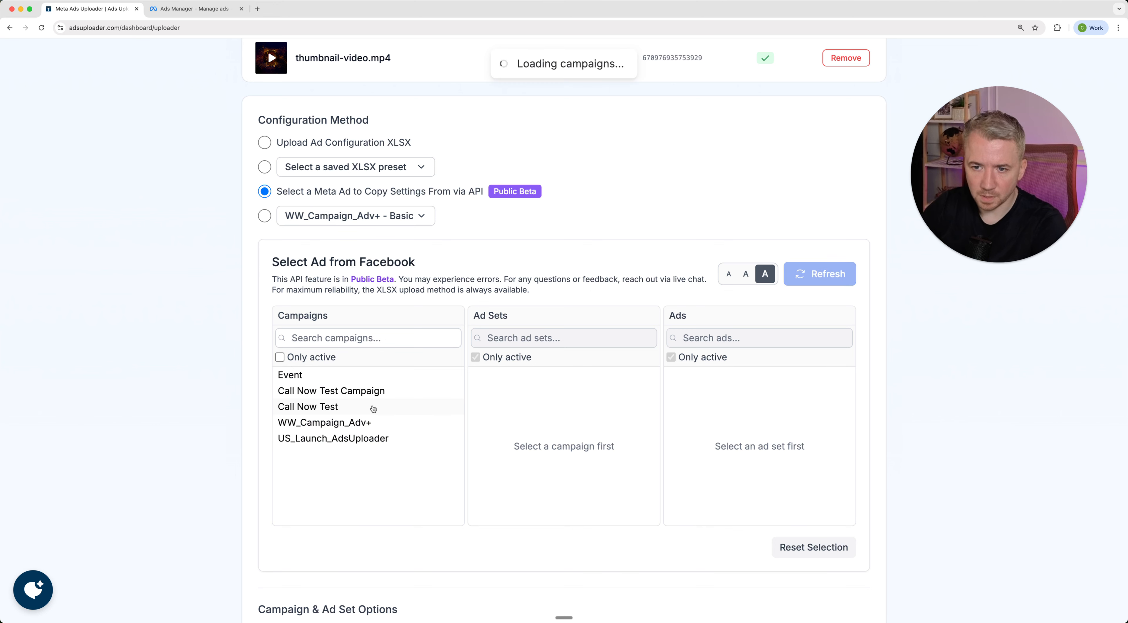
pyautogui.click(366, 423)
pyautogui.click(496, 358)
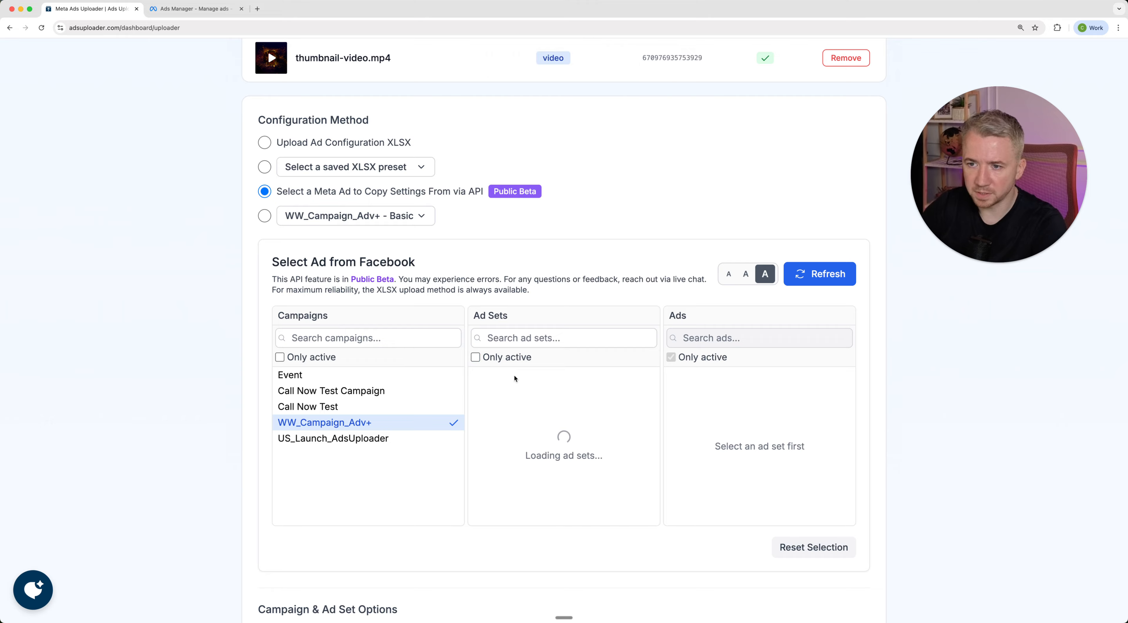
pyautogui.click(504, 392)
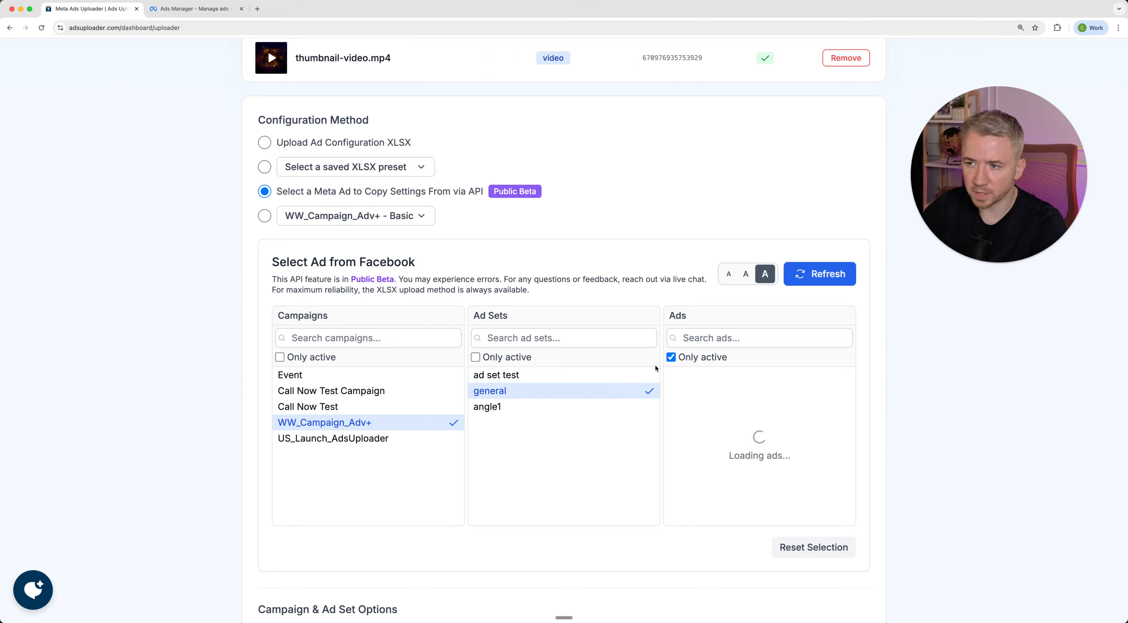
pyautogui.click(684, 358)
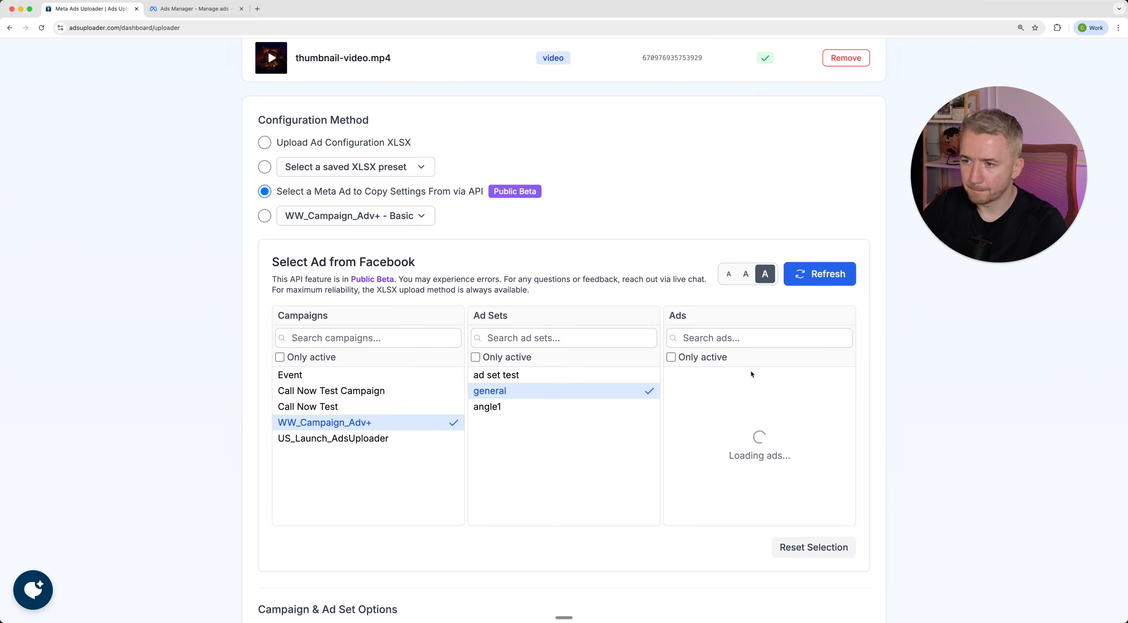
pyautogui.click(751, 376)
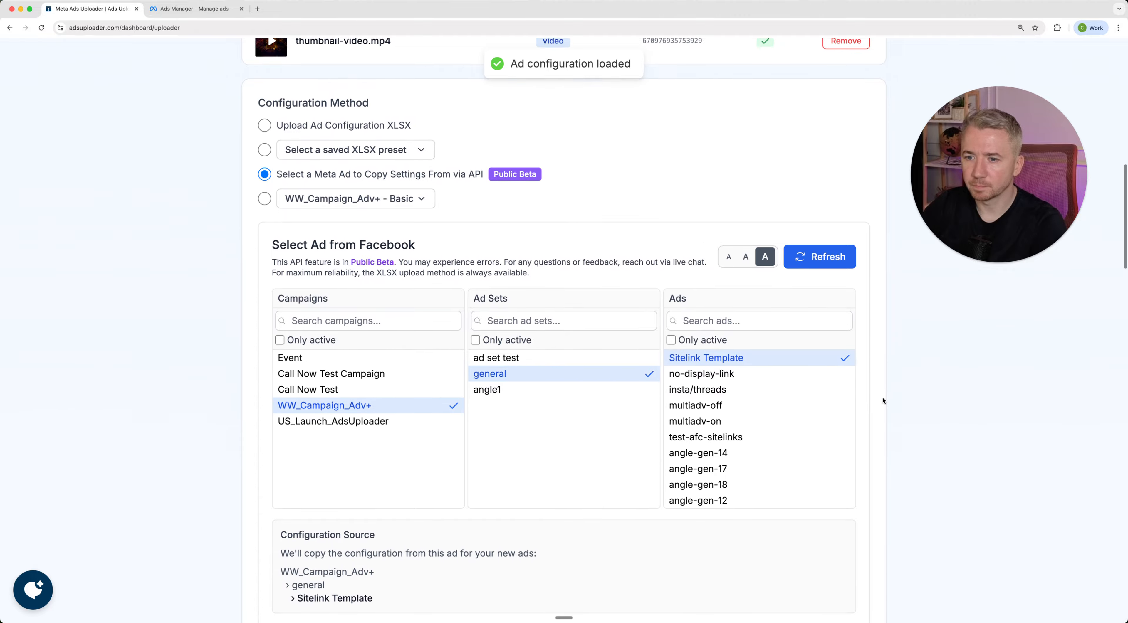
# Save the Sitelink Template configuration as a preset named "WW_Campaign_Adv+ - Sitelinks"
pyautogui.scroll(-3, 882, 398)
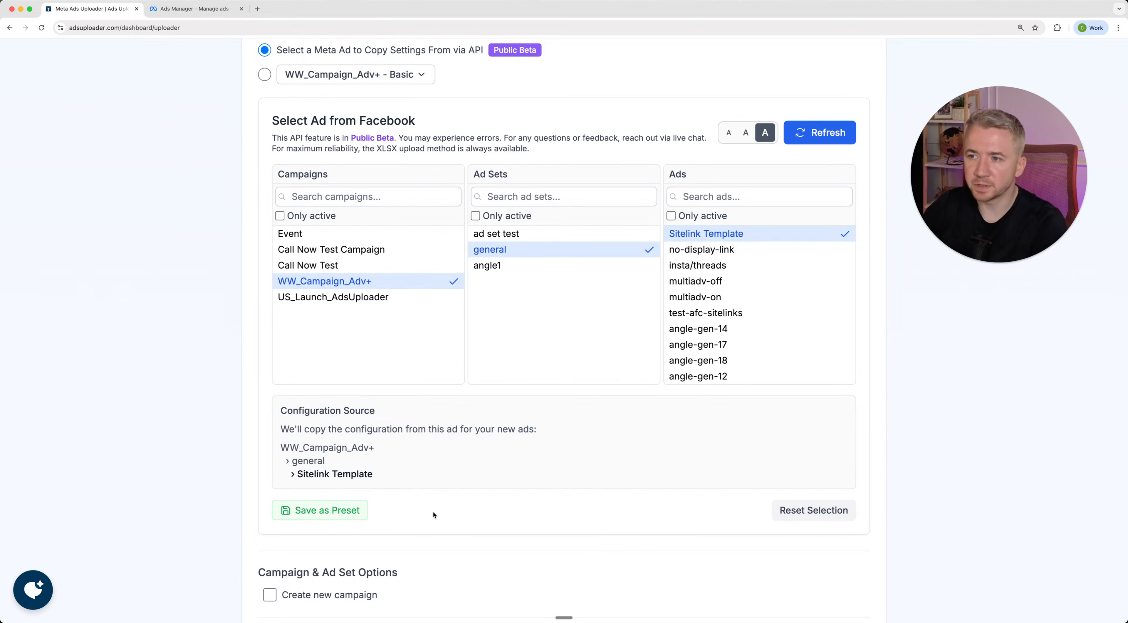
pyautogui.click(334, 513)
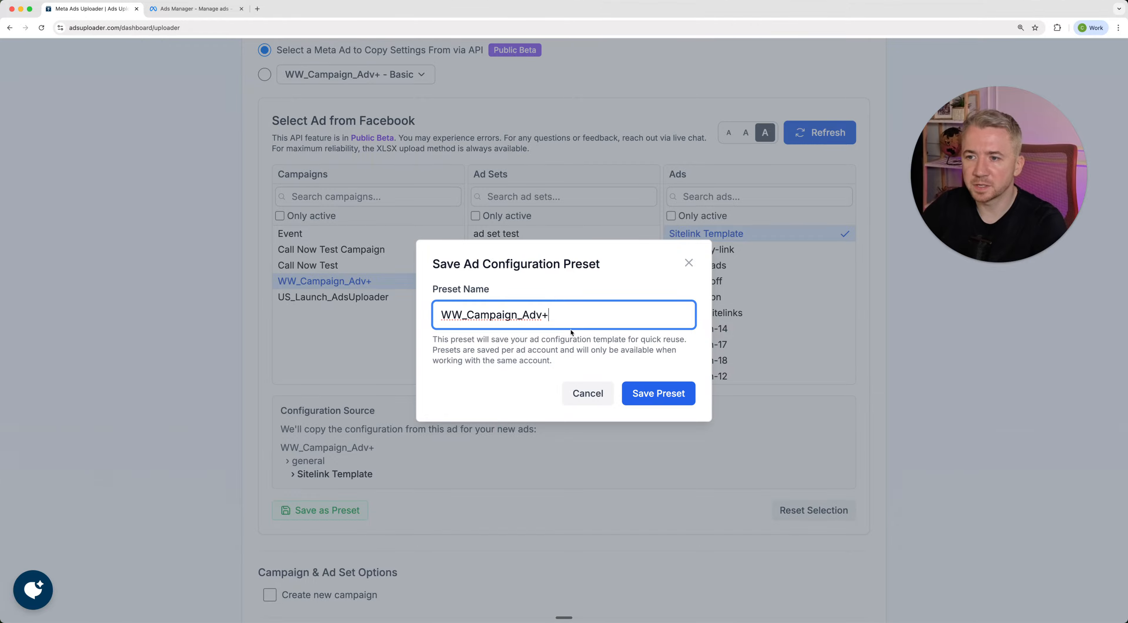
pyautogui.write('- ')
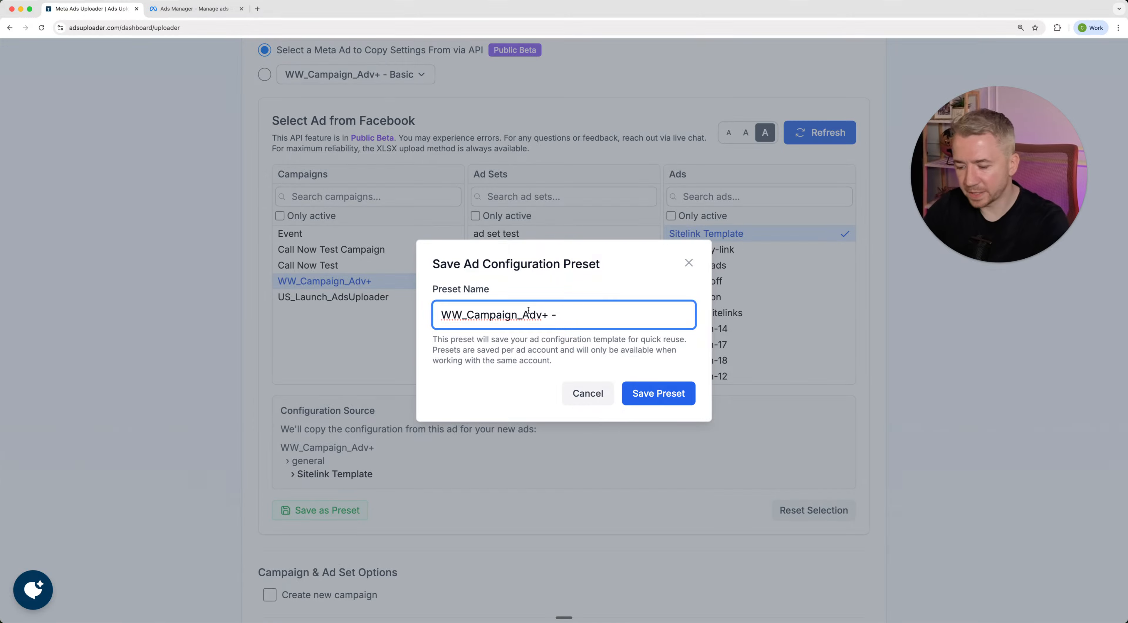
pyautogui.write('Sit')
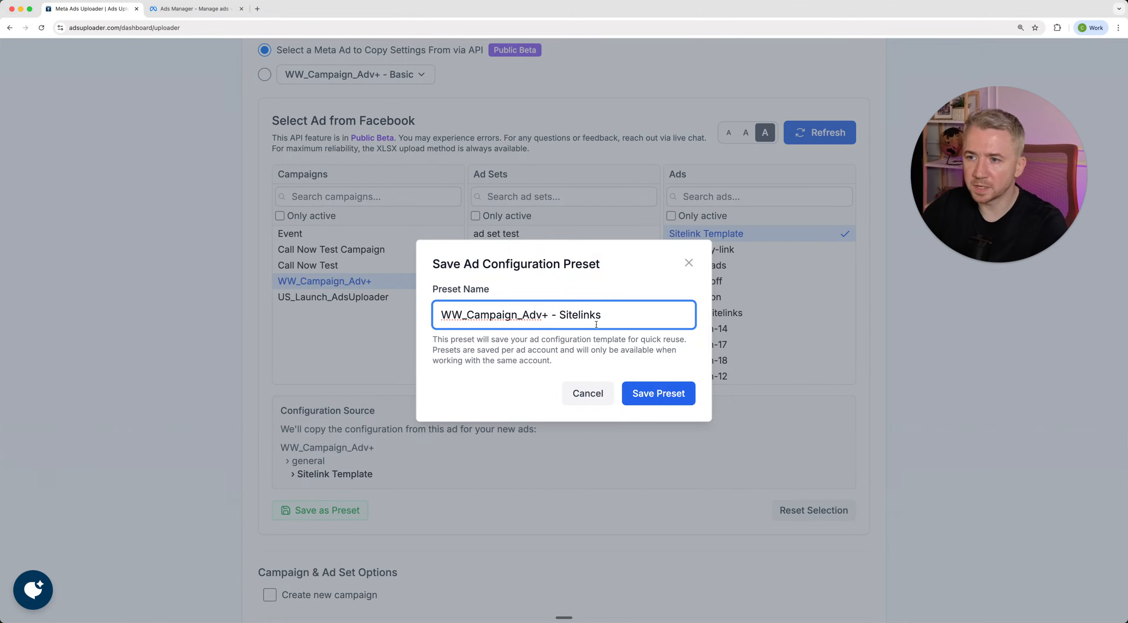
pyautogui.write('elinks')
pyautogui.click(652, 394)
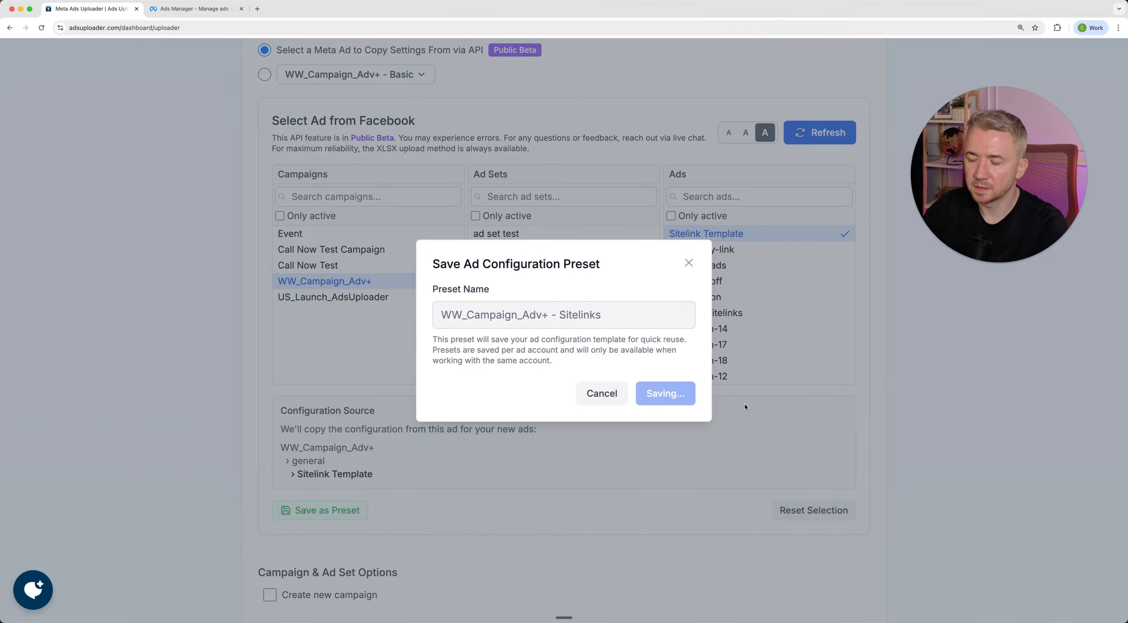
# Load the saved API preset "WW_Campaign_Adv+ - Sitelinks" as the configuration method
pyautogui.scroll(4, 589, 273)
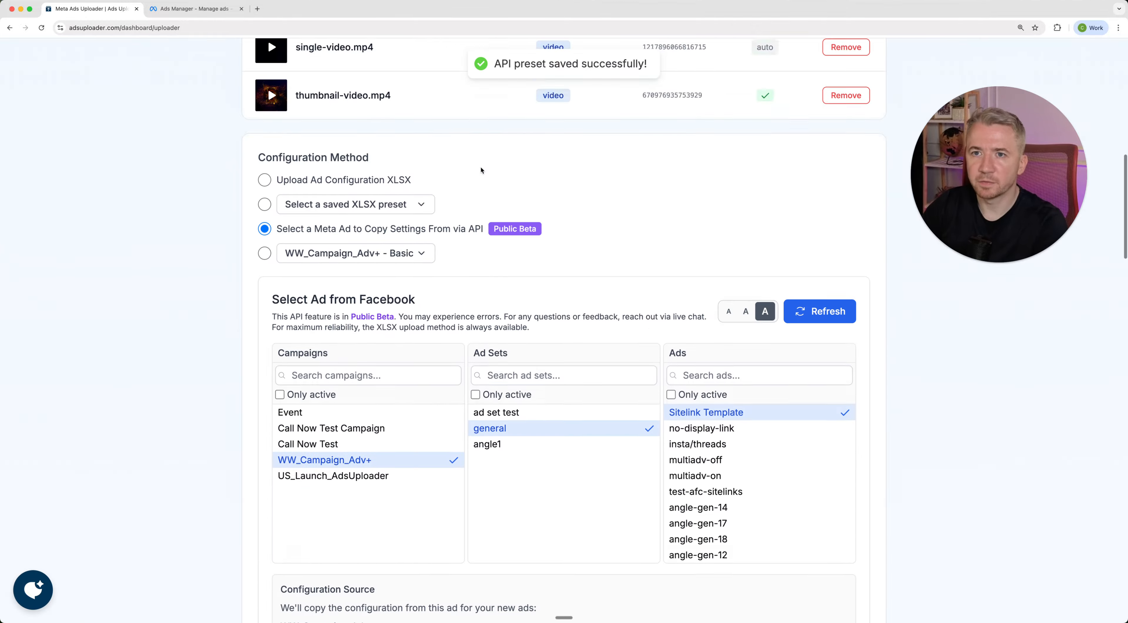
pyautogui.click(406, 257)
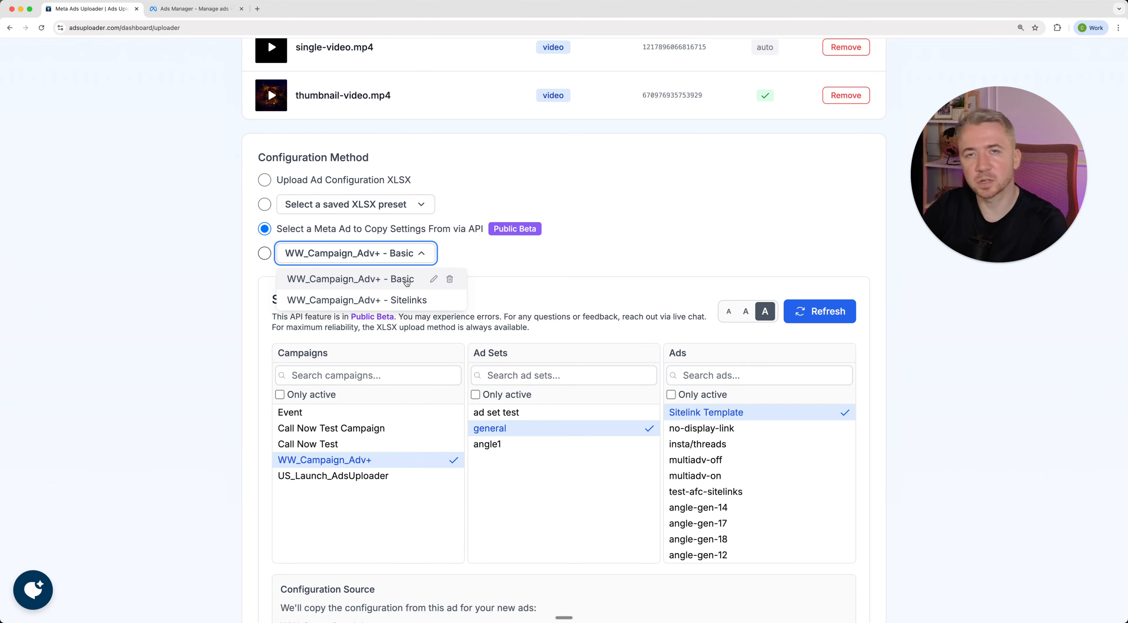
pyautogui.click(411, 301)
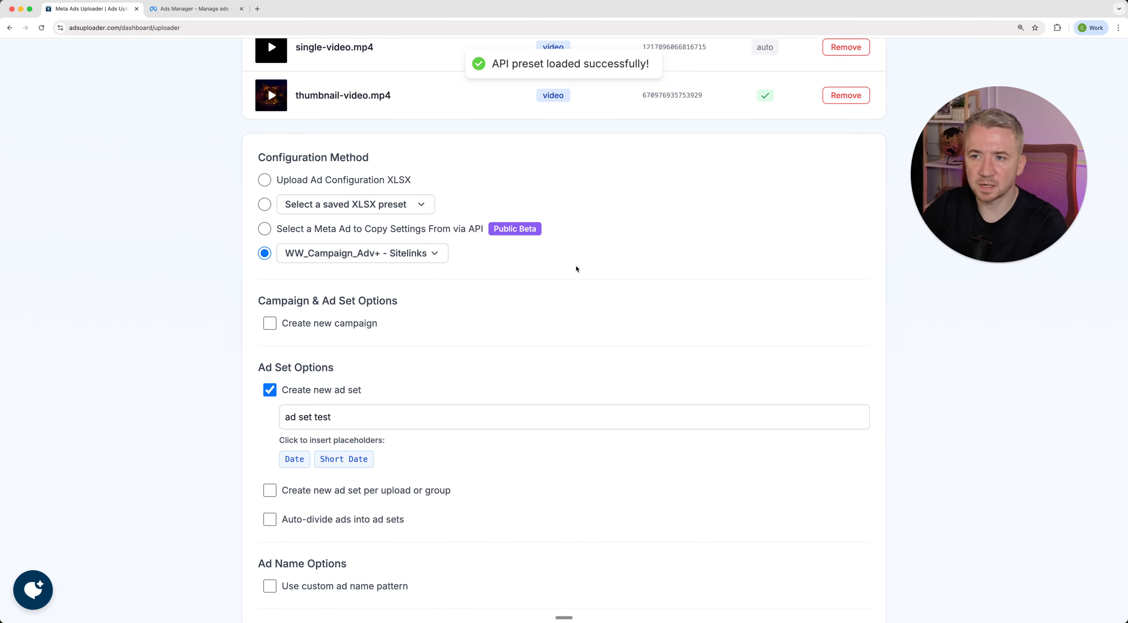
# Name the new ad set "sitelinks test" and check the ad preview and ad text options
pyautogui.moveTo(311, 417); pyautogui.dragTo(226, 408)
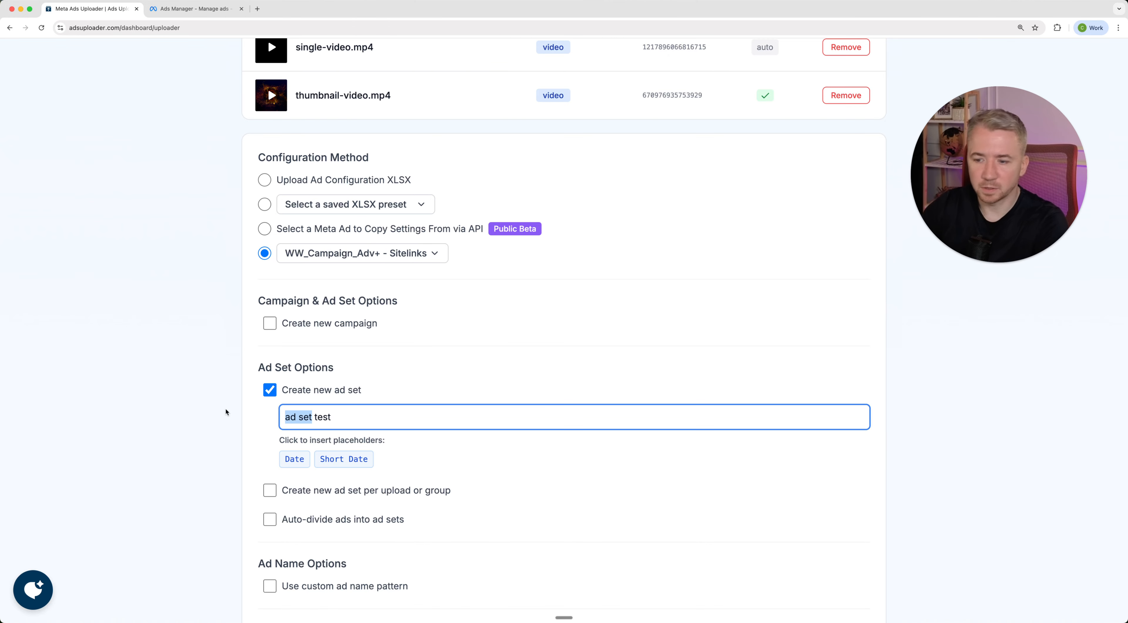
pyautogui.write('sitelinkds')
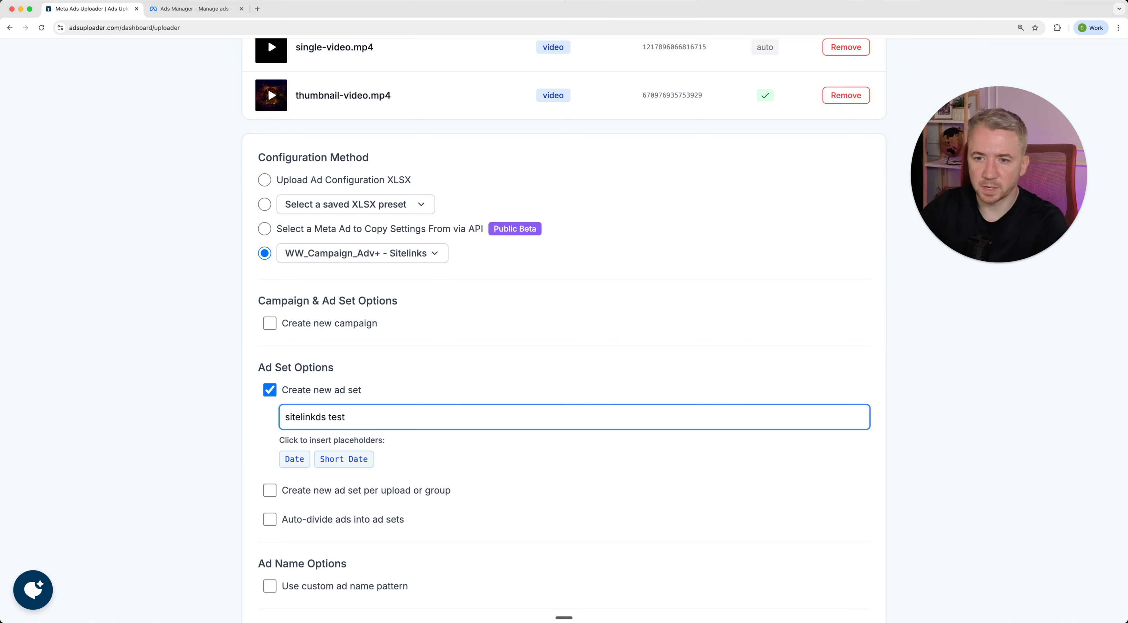
pyautogui.press('BackSpace')
pyautogui.press('BackSpace')
pyautogui.write('s')
pyautogui.click(419, 377)
pyautogui.scroll(-5, 420, 377)
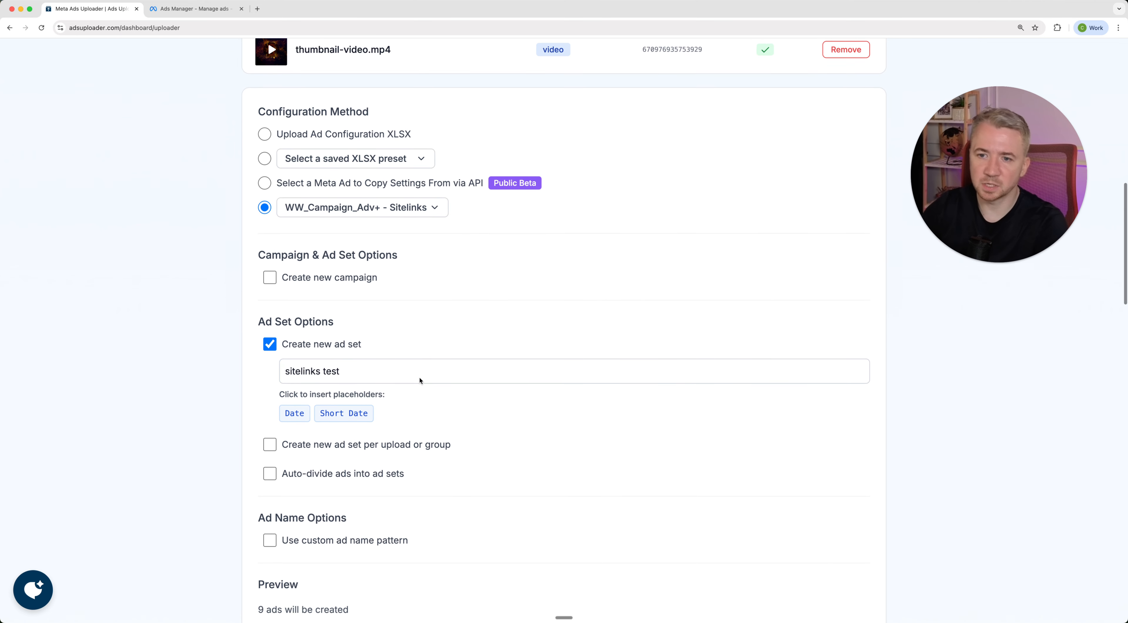
pyautogui.scroll(-18, 449, 430)
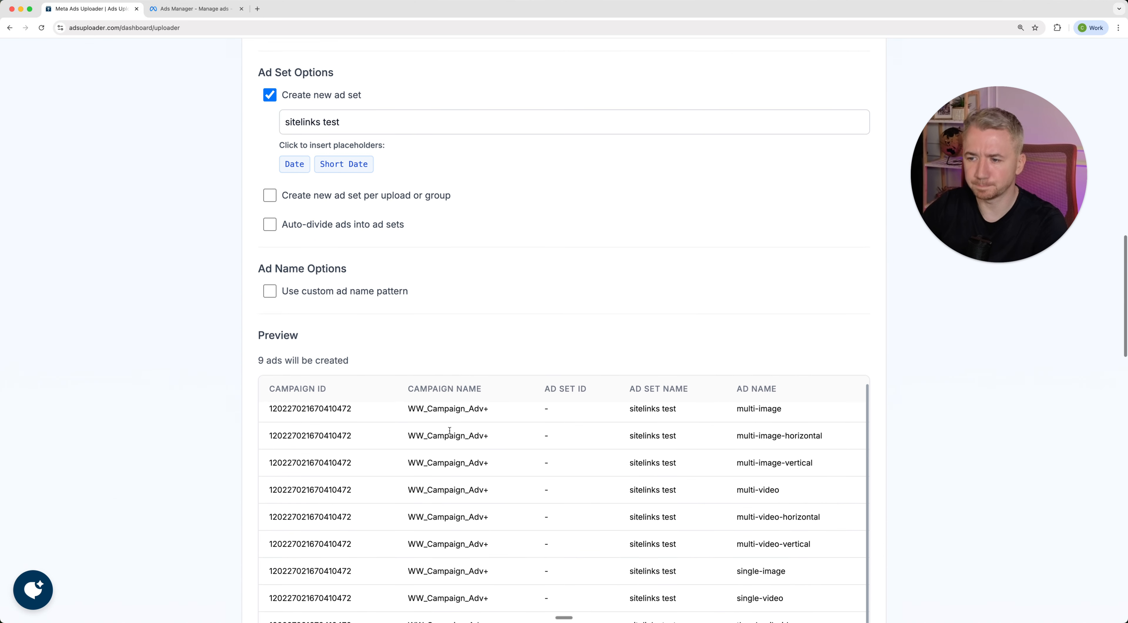
pyautogui.scroll(-3, 449, 430)
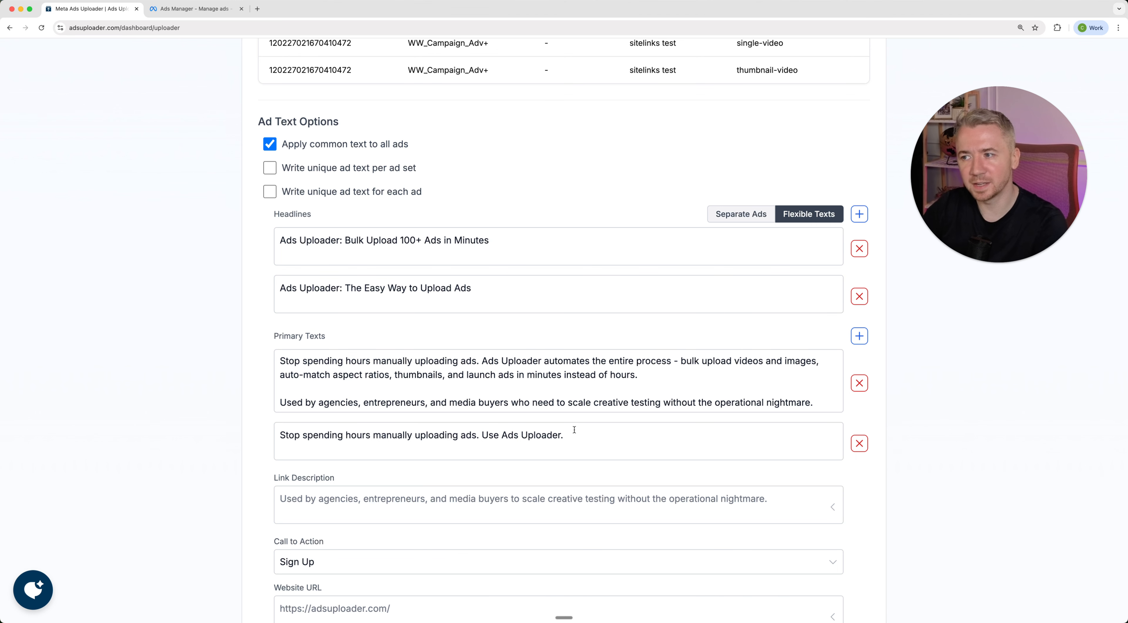
# Switch to Ads Manager, open the Sitelink Template ad for editing, and compare its primary texts with those in Ads Uploader
pyautogui.click(193, 9)
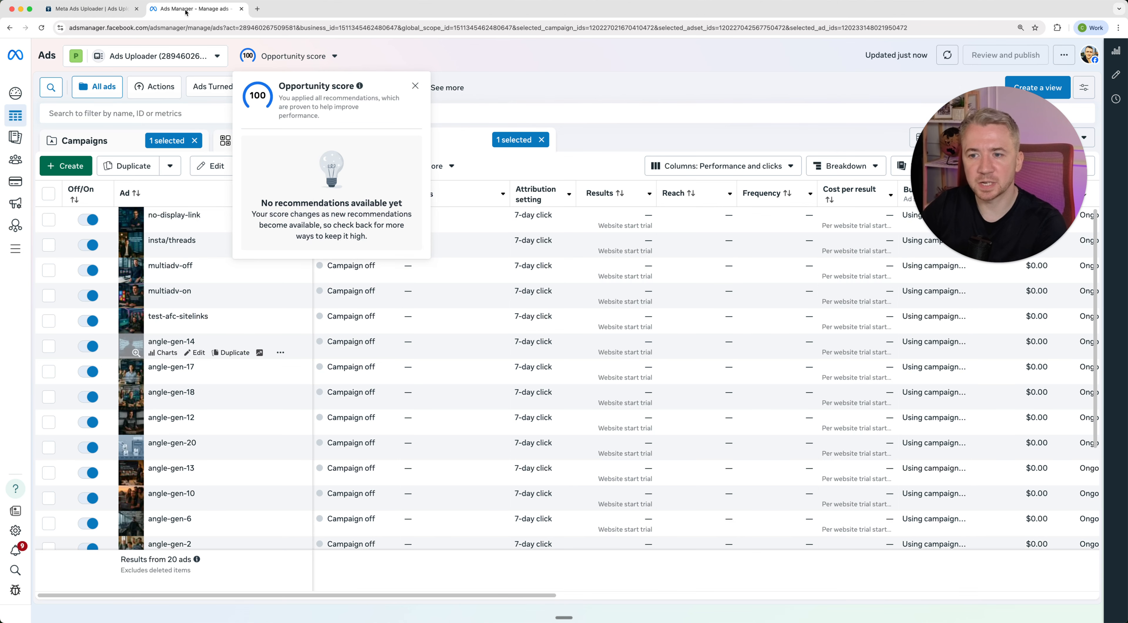
pyautogui.scroll(-5, 259, 393)
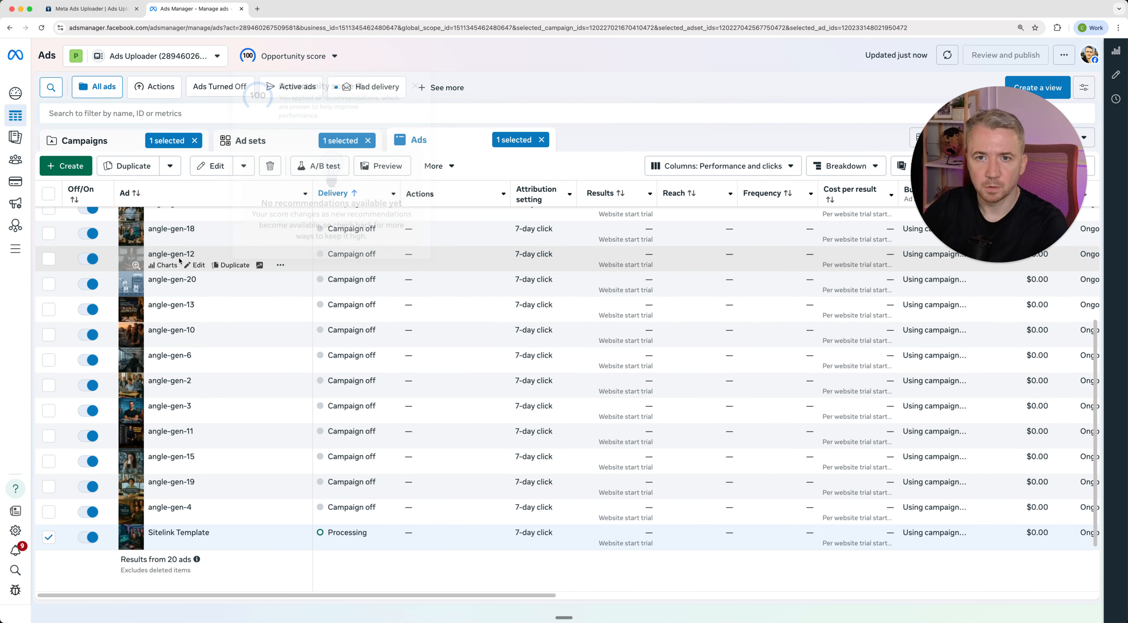
pyautogui.click(213, 167)
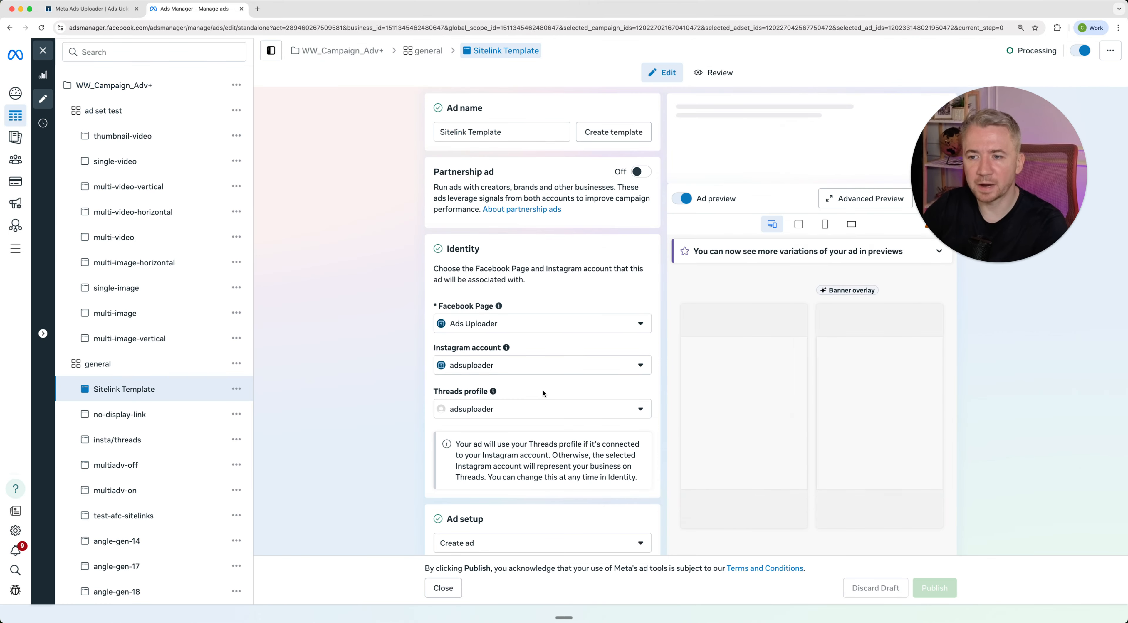
pyautogui.scroll(-10, 542, 389)
pyautogui.scroll(-2, 543, 390)
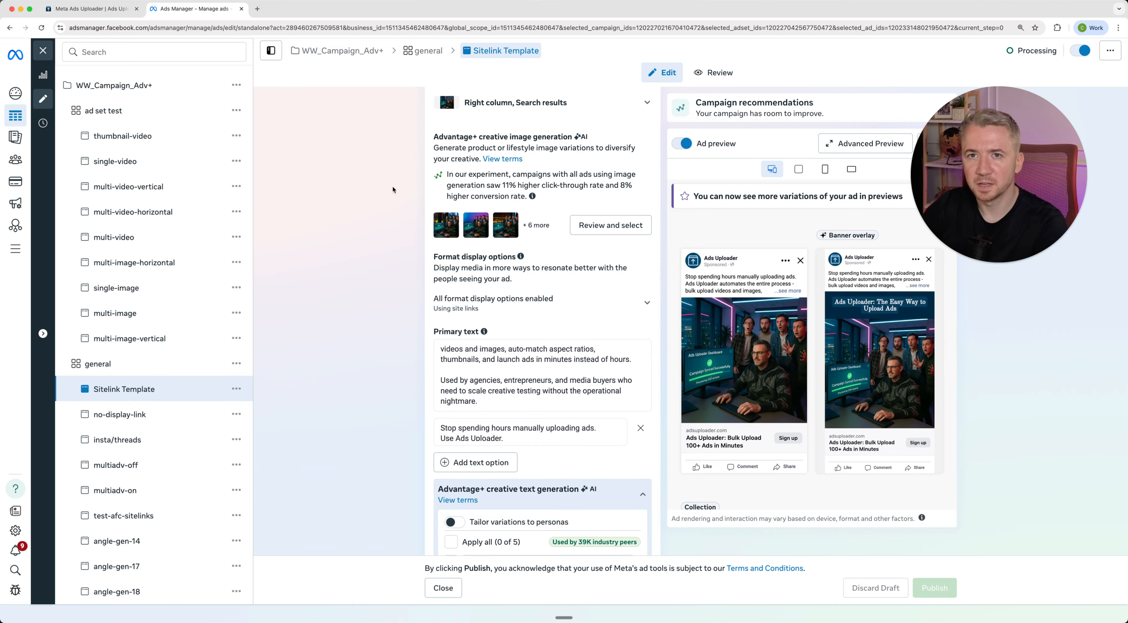
pyautogui.click(87, 9)
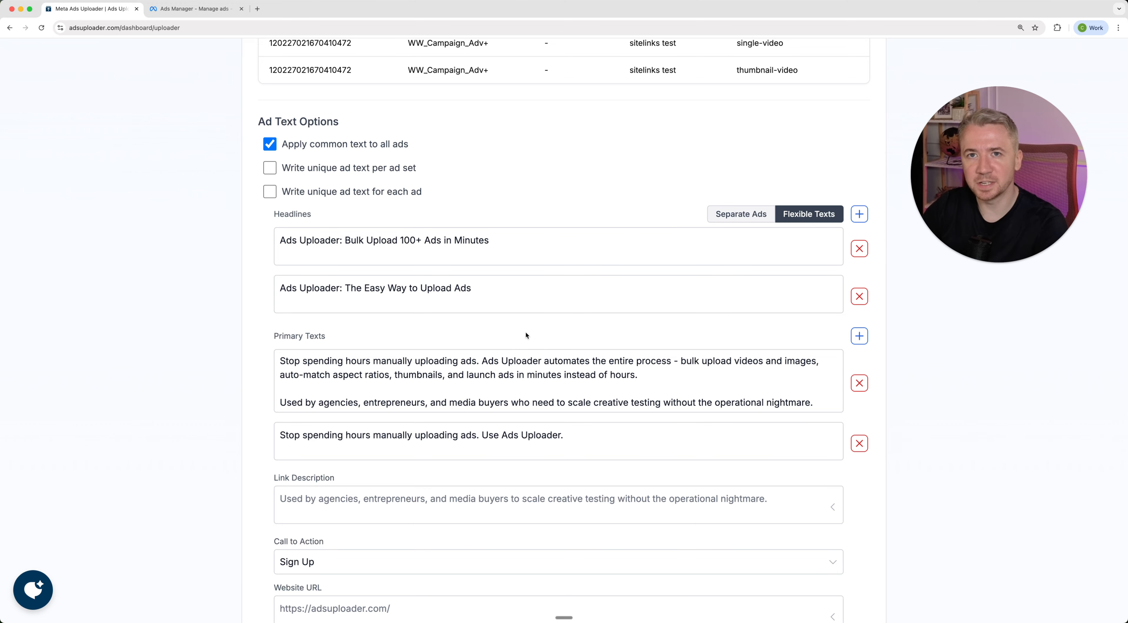
pyautogui.click(195, 9)
# Remove the second primary text and the second headline from the Sitelink Template ad and publish the changes
pyautogui.click(644, 432)
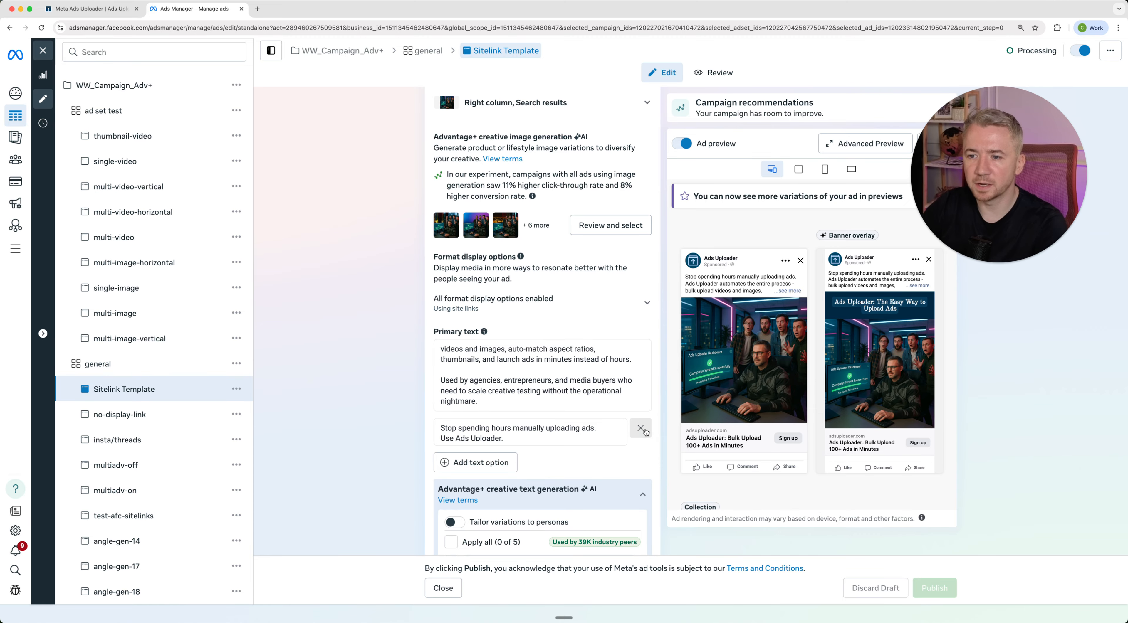
pyautogui.scroll(-8, 663, 452)
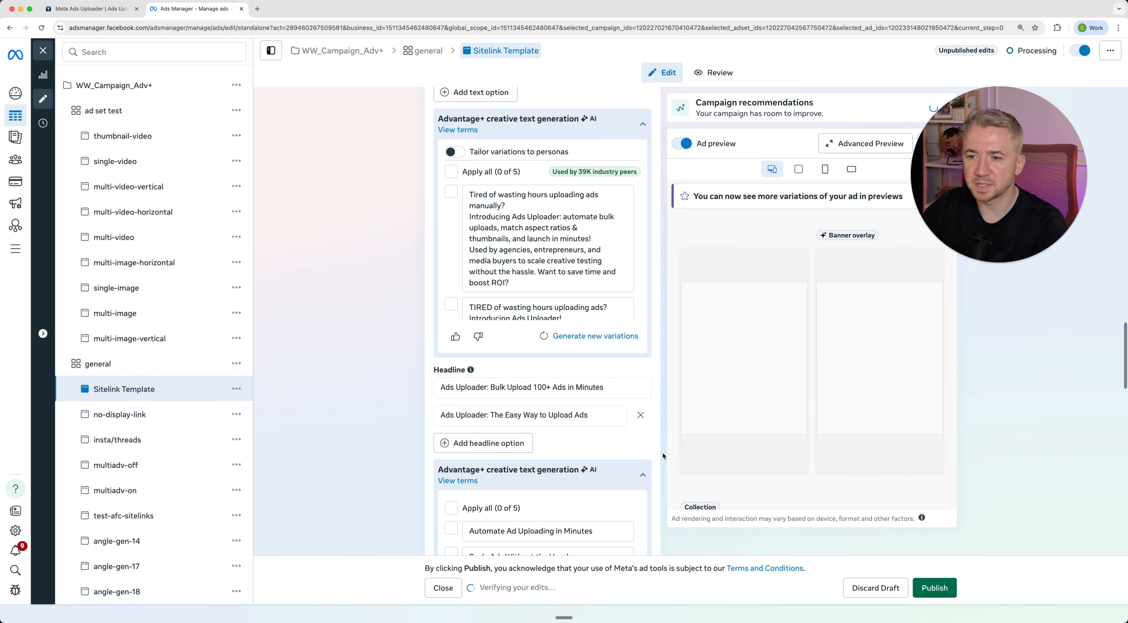
pyautogui.click(640, 415)
pyautogui.scroll(-5, 661, 451)
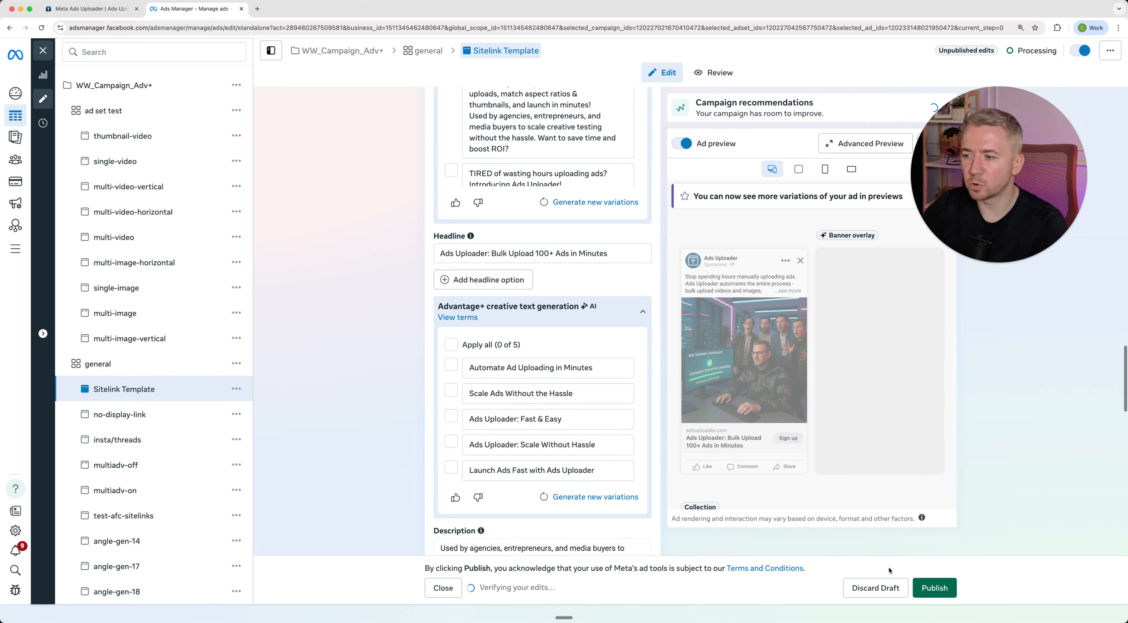
pyautogui.click(937, 588)
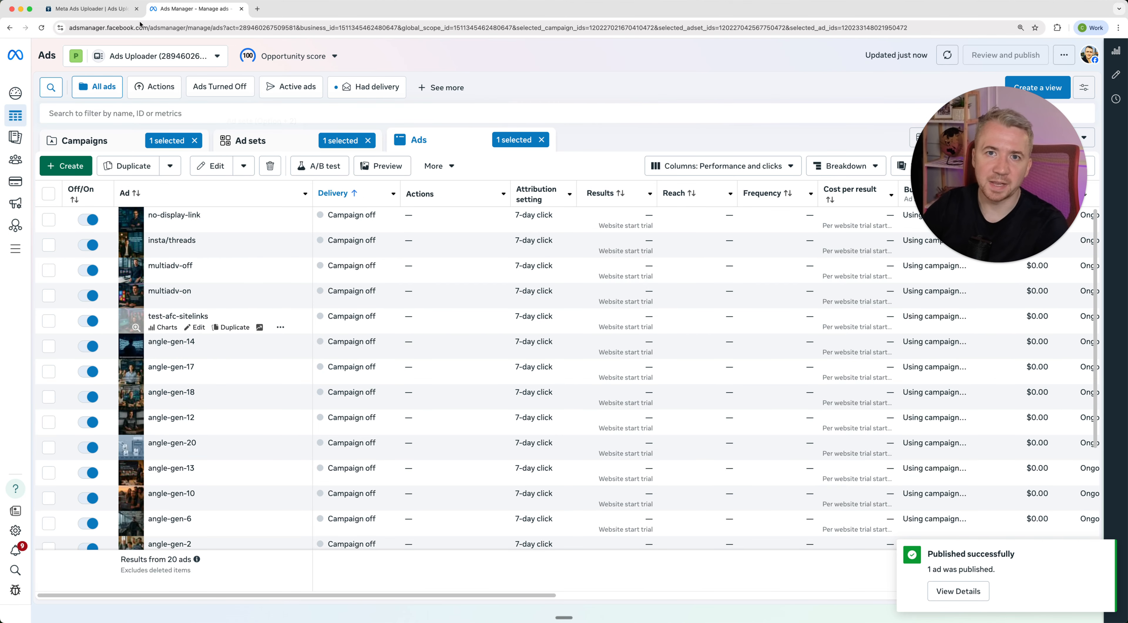
# Switch to Ads Uploader and remove the second headline and the second primary text from the common ad texts
pyautogui.click(114, 9)
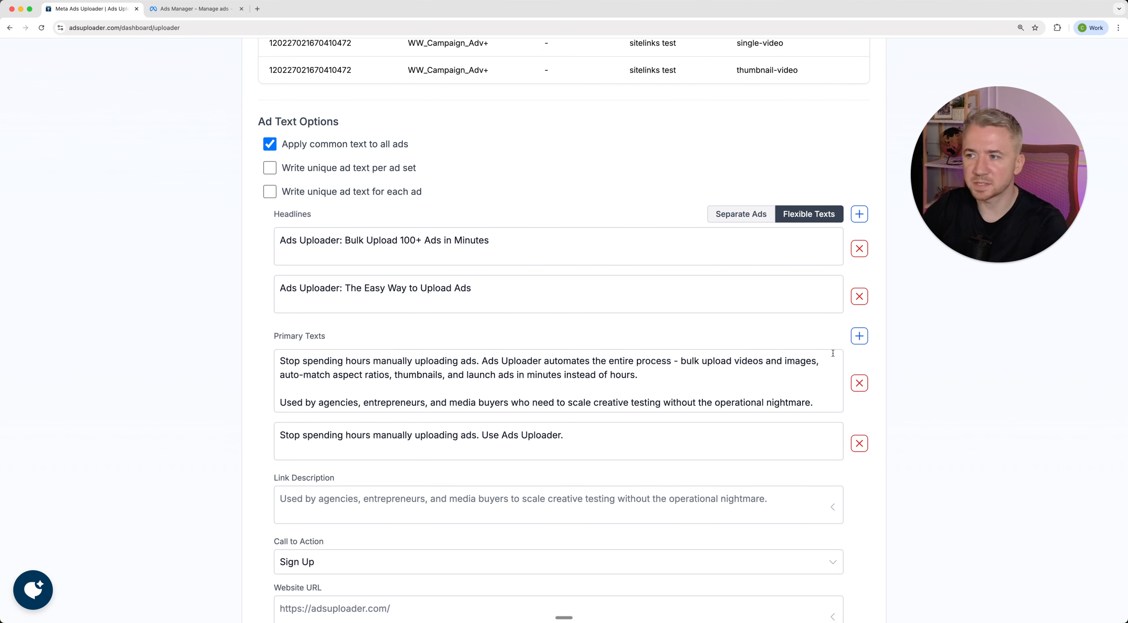
pyautogui.click(859, 302)
pyautogui.click(858, 392)
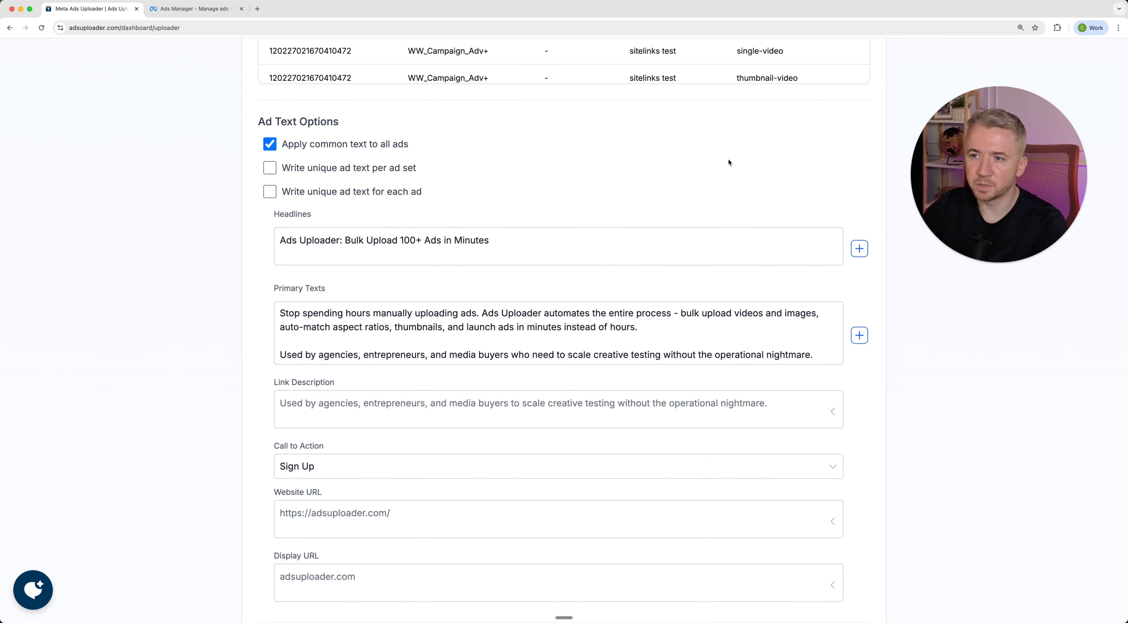
# Return to copying settings via API and reload the Sitelink Template ad from WW_Campaign_Adv+ and the general ad set, with inactive items included
pyautogui.scroll(6, 728, 158)
pyautogui.scroll(10, 722, 149)
pyautogui.scroll(-3, 453, 254)
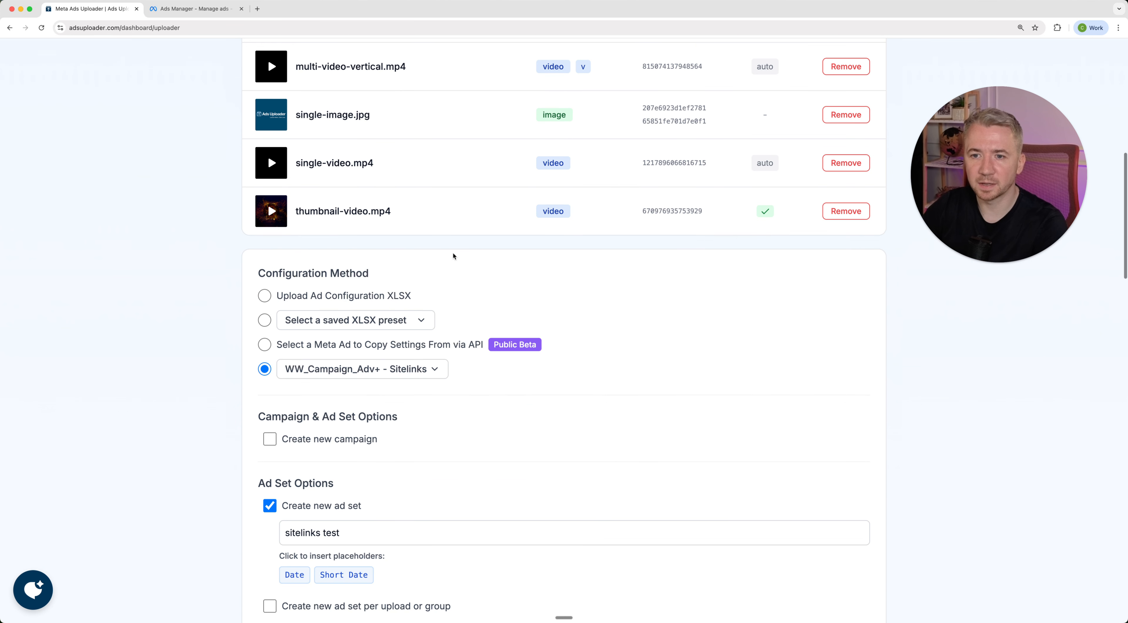
pyautogui.click(296, 349)
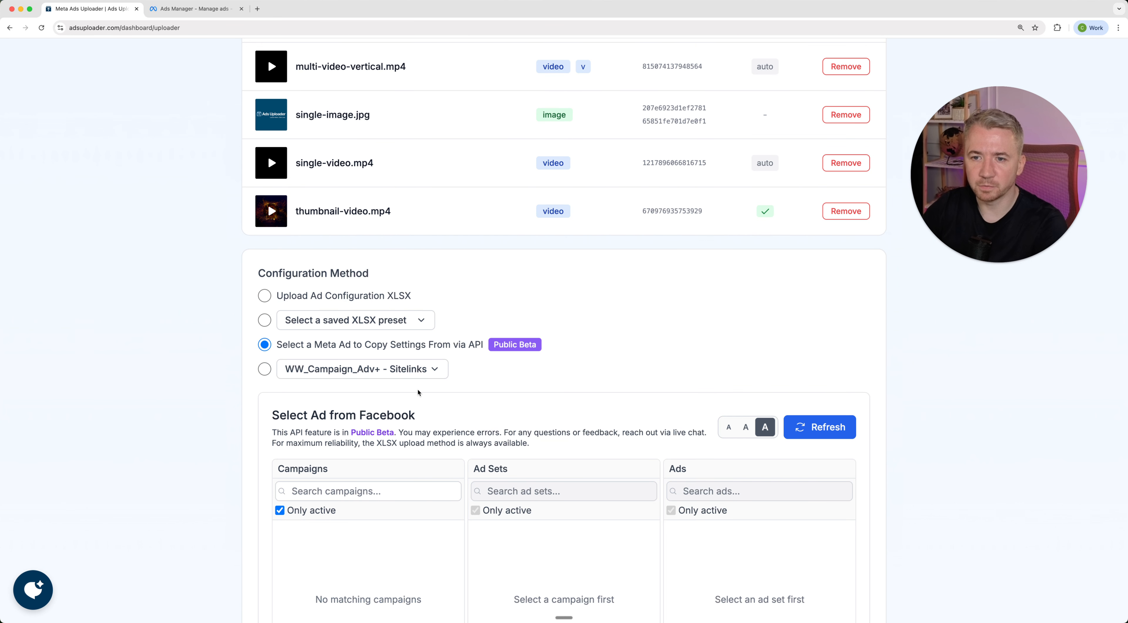
pyautogui.click(324, 511)
pyautogui.scroll(-4, 330, 429)
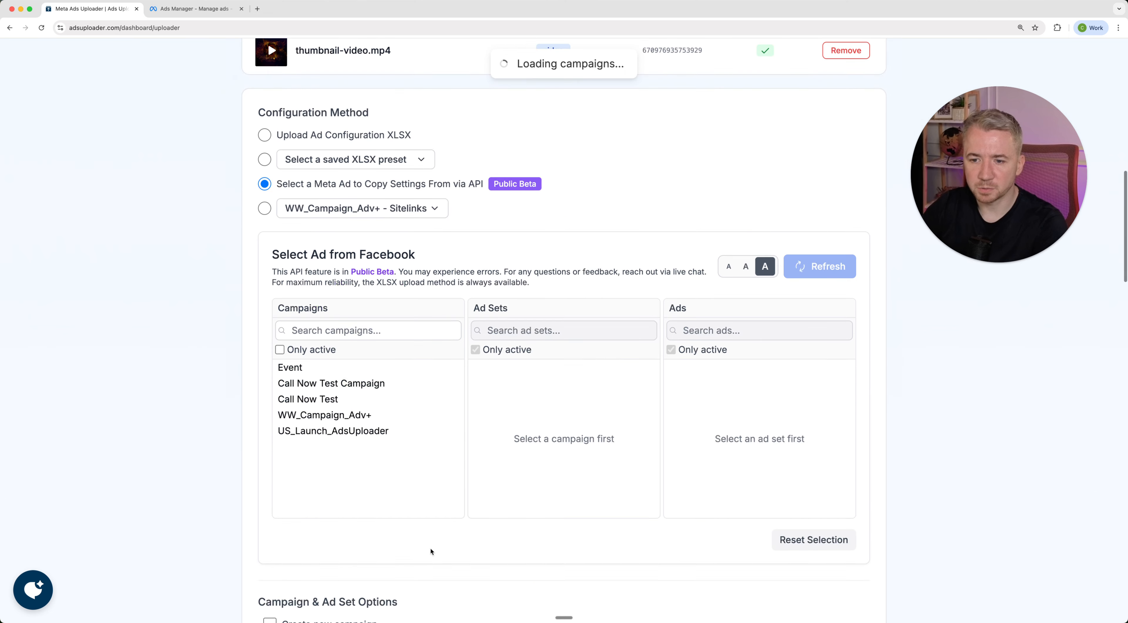
pyautogui.click(330, 416)
pyautogui.click(508, 350)
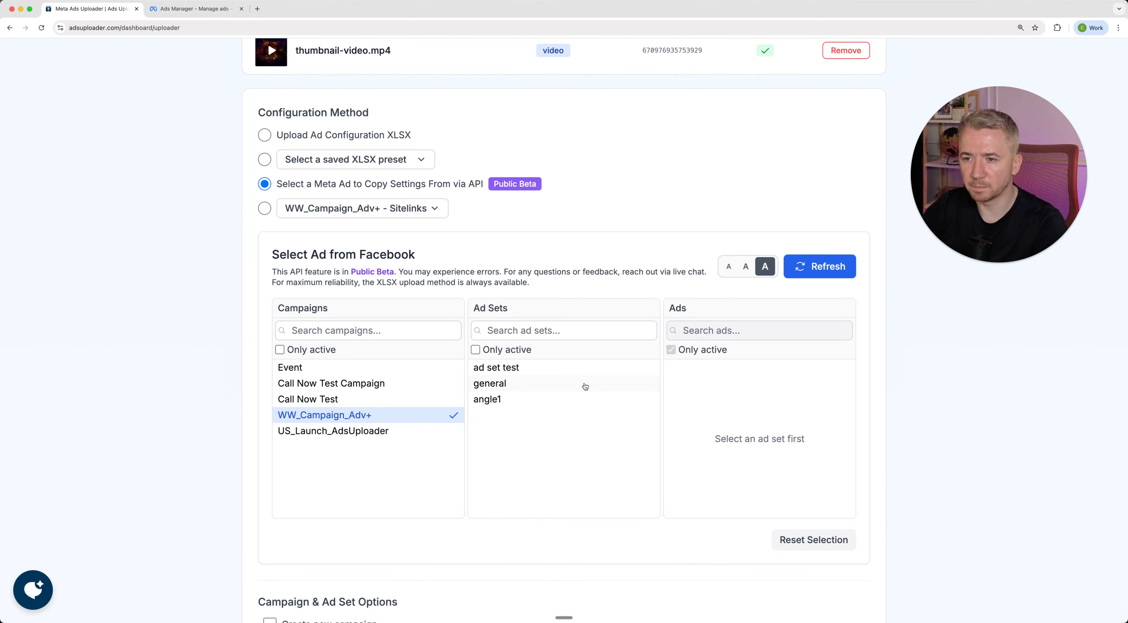
pyautogui.click(585, 387)
pyautogui.click(705, 352)
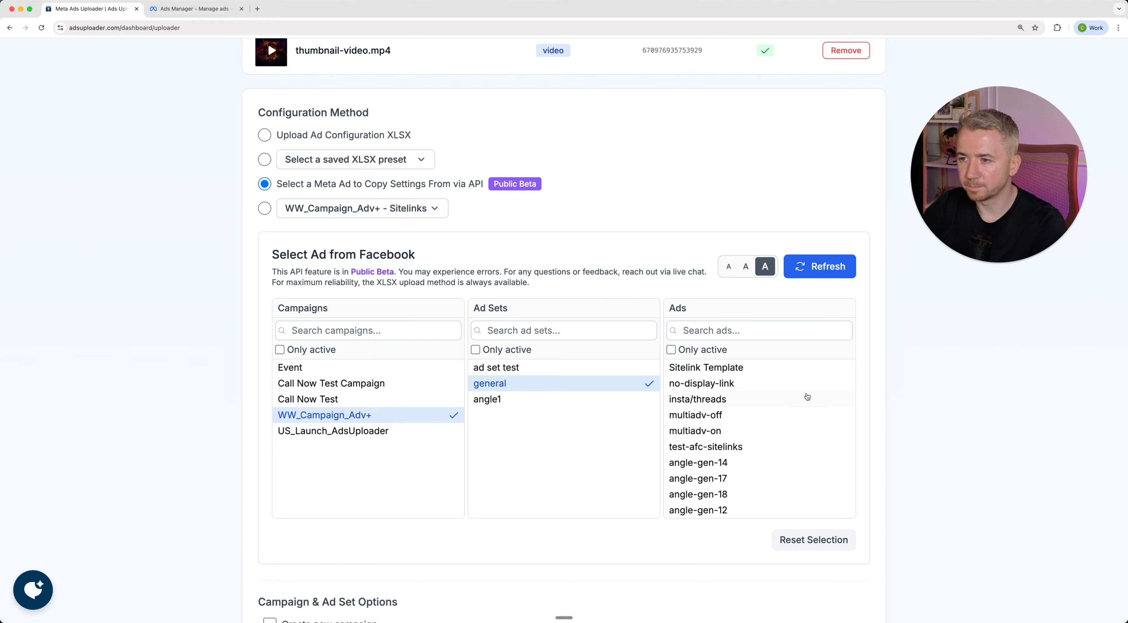
pyautogui.click(755, 369)
pyautogui.scroll(-15, 880, 393)
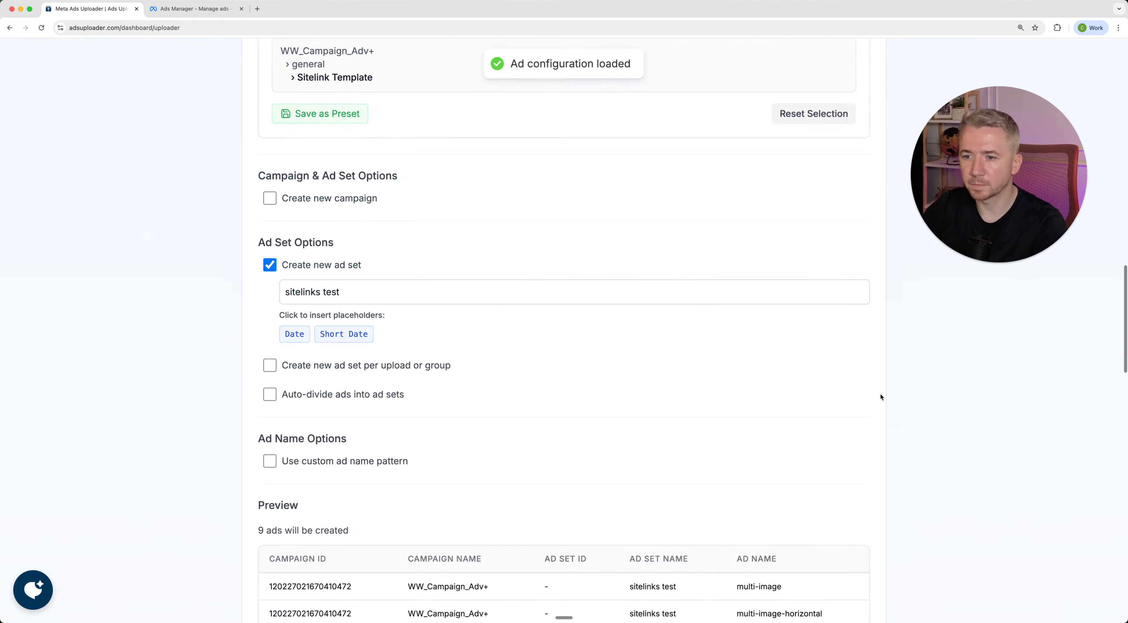
# Check the common ad texts and save the loaded Sitelink Template configuration as a preset named WW_Campaign_Adv+ - Sitelinks 2
pyautogui.scroll(-8, 880, 393)
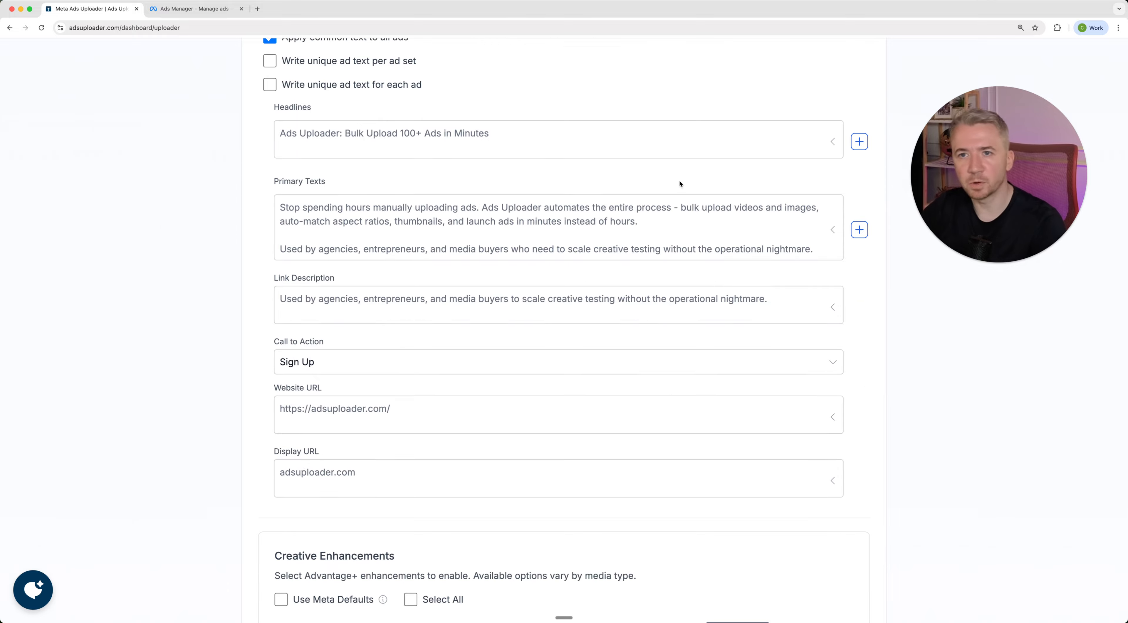
pyautogui.scroll(15, 680, 184)
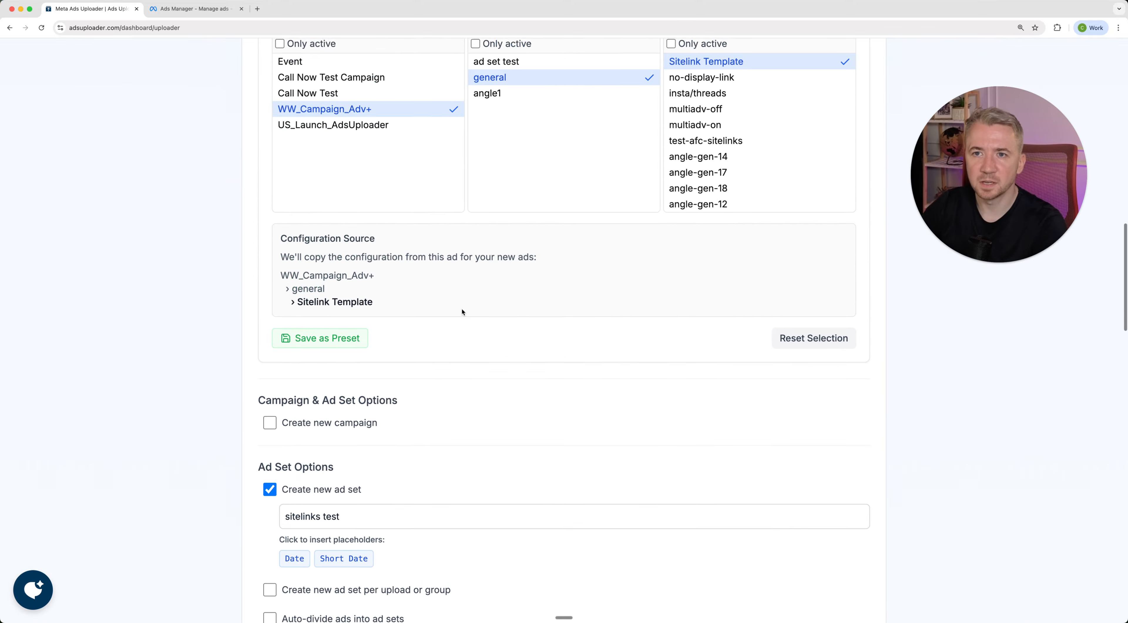
pyautogui.scroll(2, 456, 320)
pyautogui.click(327, 430)
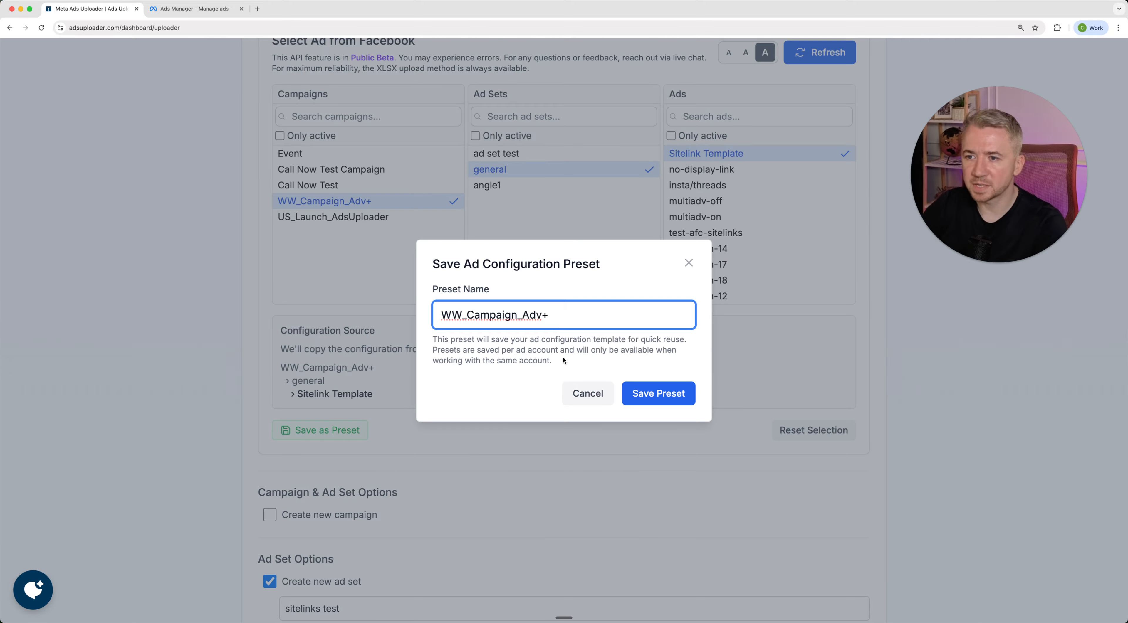
pyautogui.write('- Si')
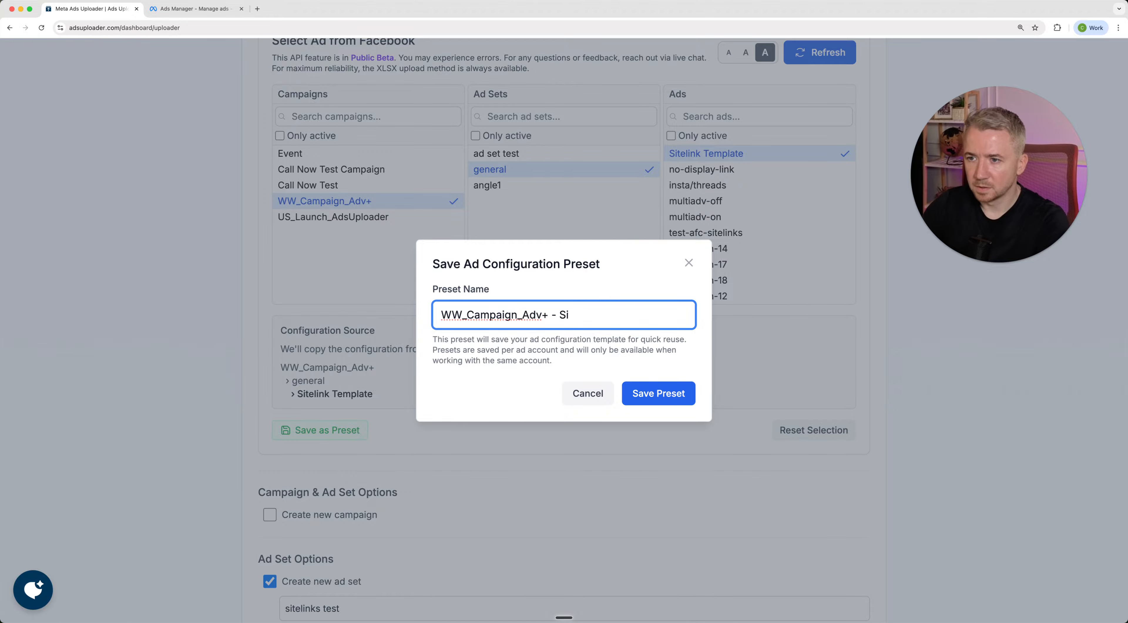
pyautogui.write('telinks 2')
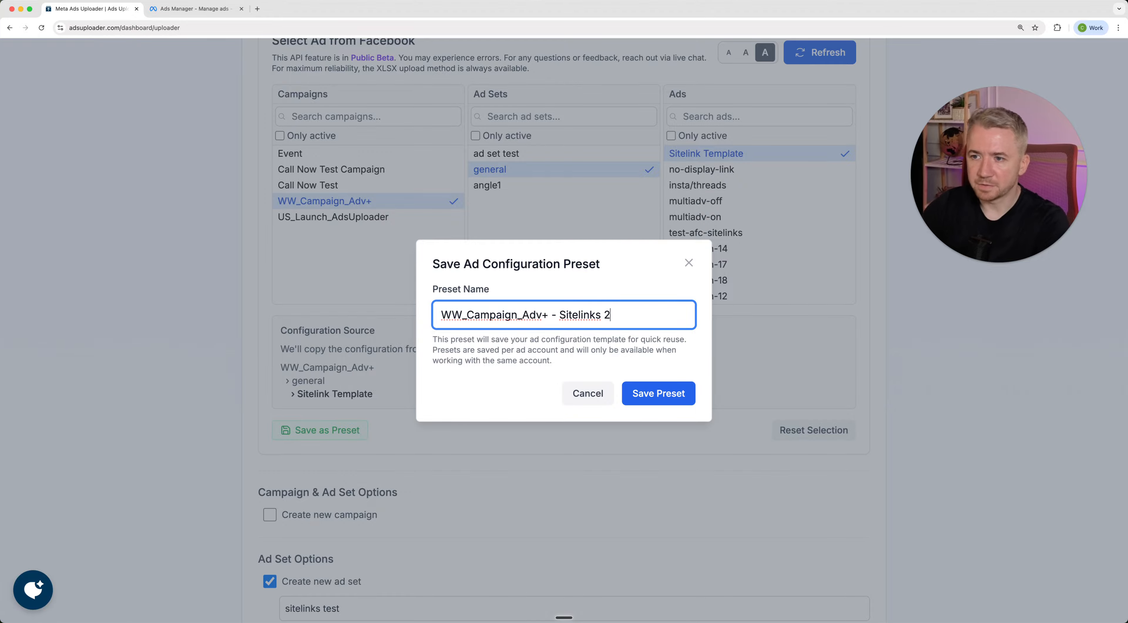
pyautogui.click(648, 394)
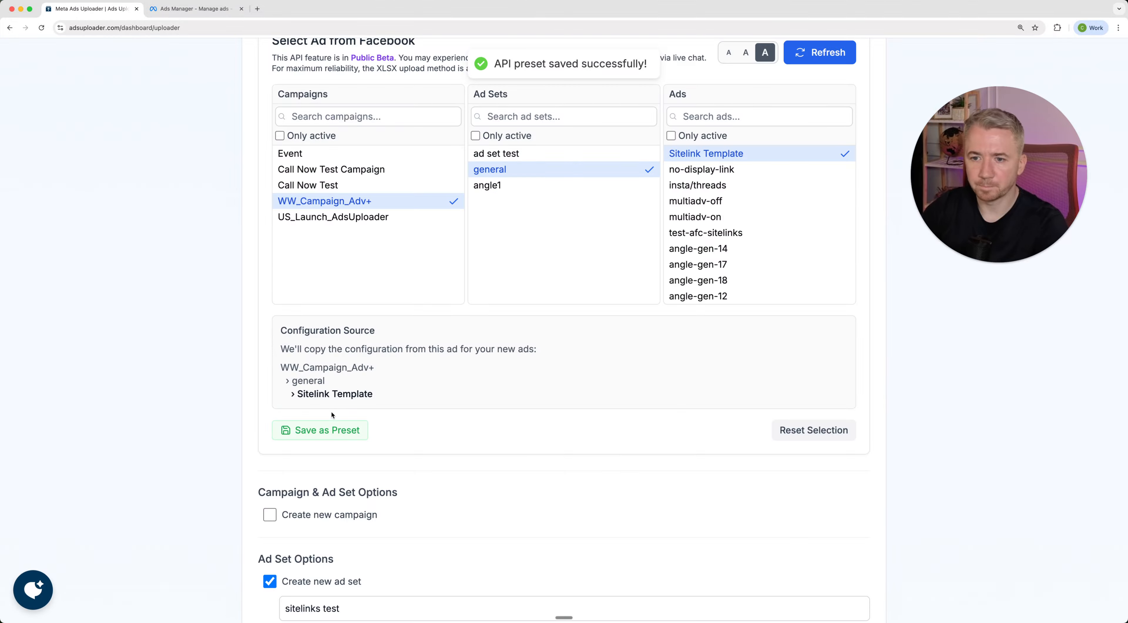
# Load the WW_Campaign_Adv+ - Sitelinks 2 API preset and delete the older WW_Campaign_Adv+ - Sitelinks preset
pyautogui.scroll(1, 332, 412)
pyautogui.scroll(4, 331, 409)
pyautogui.click(363, 168)
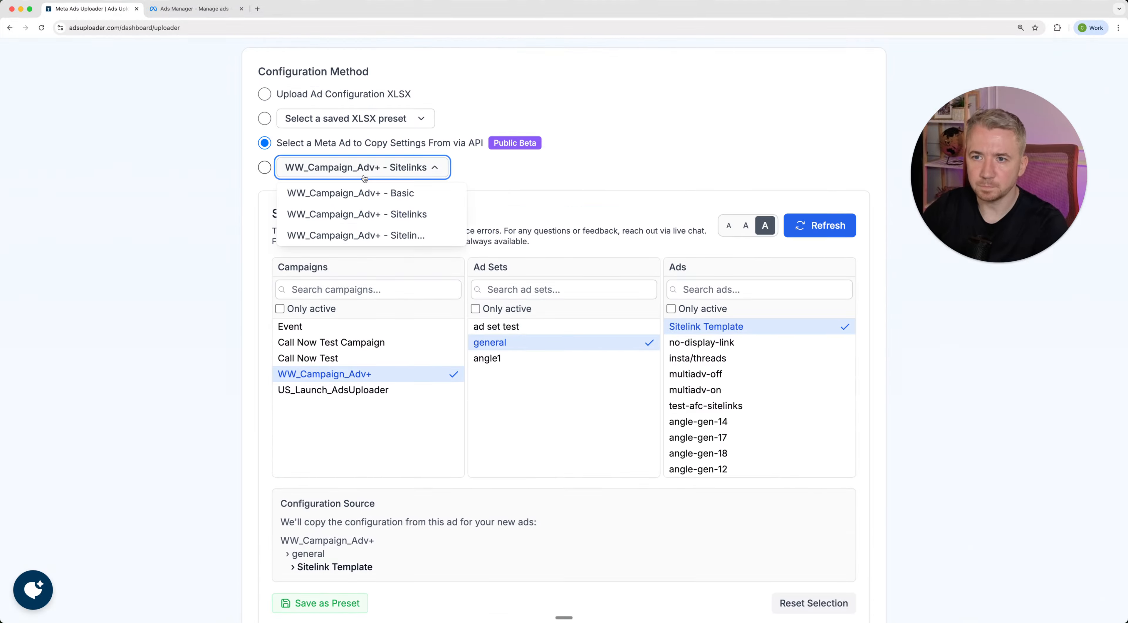
pyautogui.click(392, 236)
pyautogui.click(435, 166)
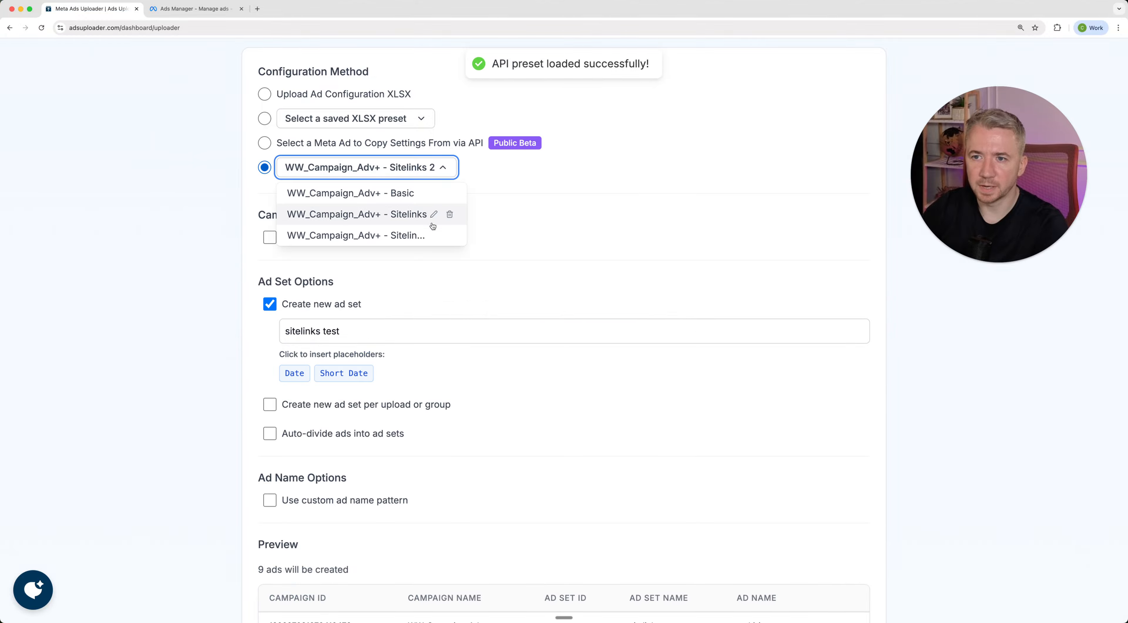
pyautogui.click(450, 214)
pyautogui.click(659, 372)
pyautogui.scroll(10, 439, 192)
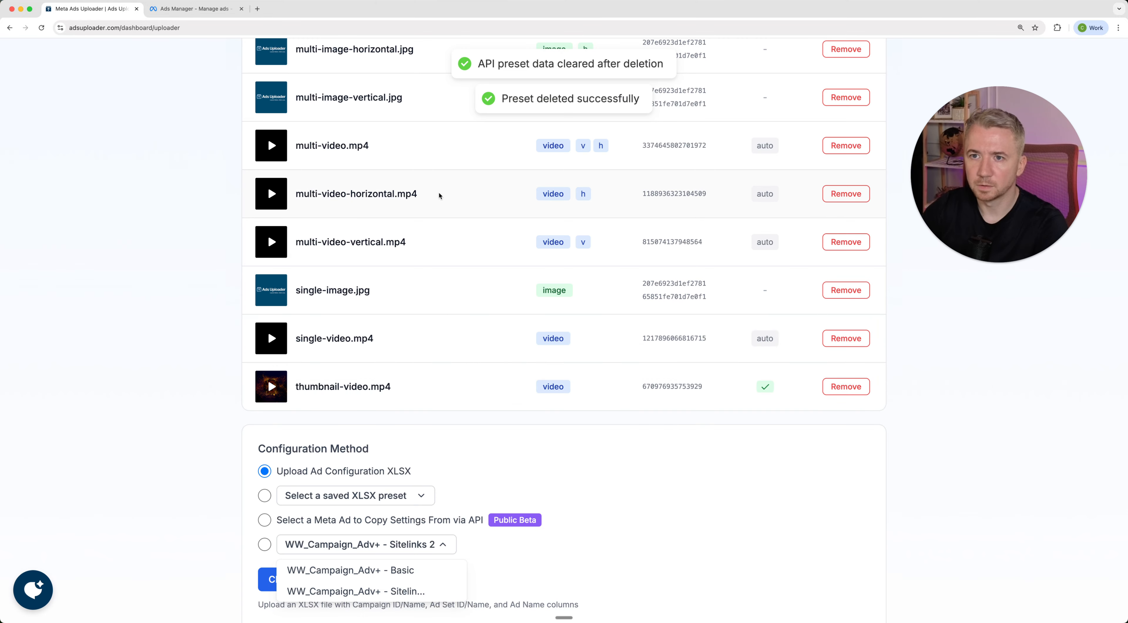
# Rename the remaining Sitelinks 2 API preset as WW_Campaign_Adv+ - Sitelinks
pyautogui.scroll(-5, 439, 196)
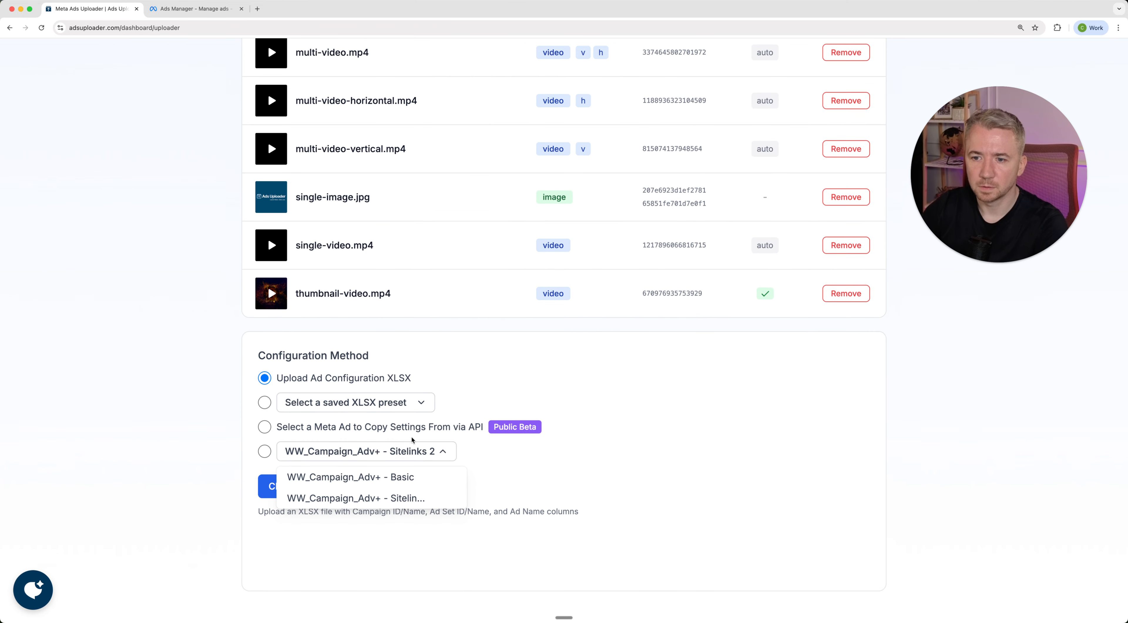
pyautogui.click(436, 499)
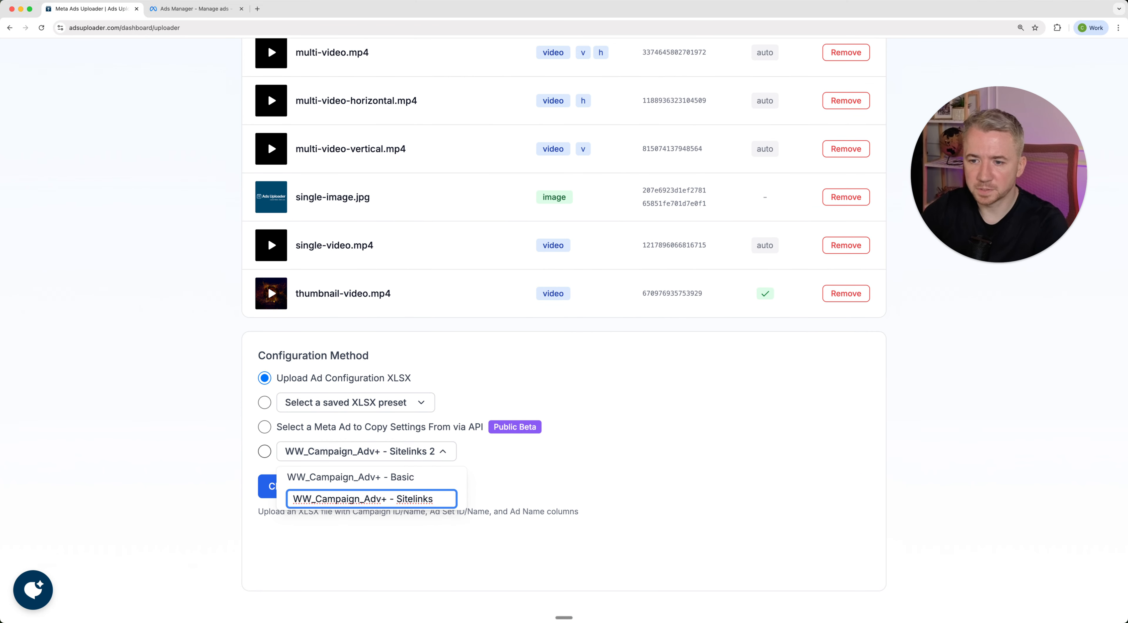
pyautogui.press('Return')
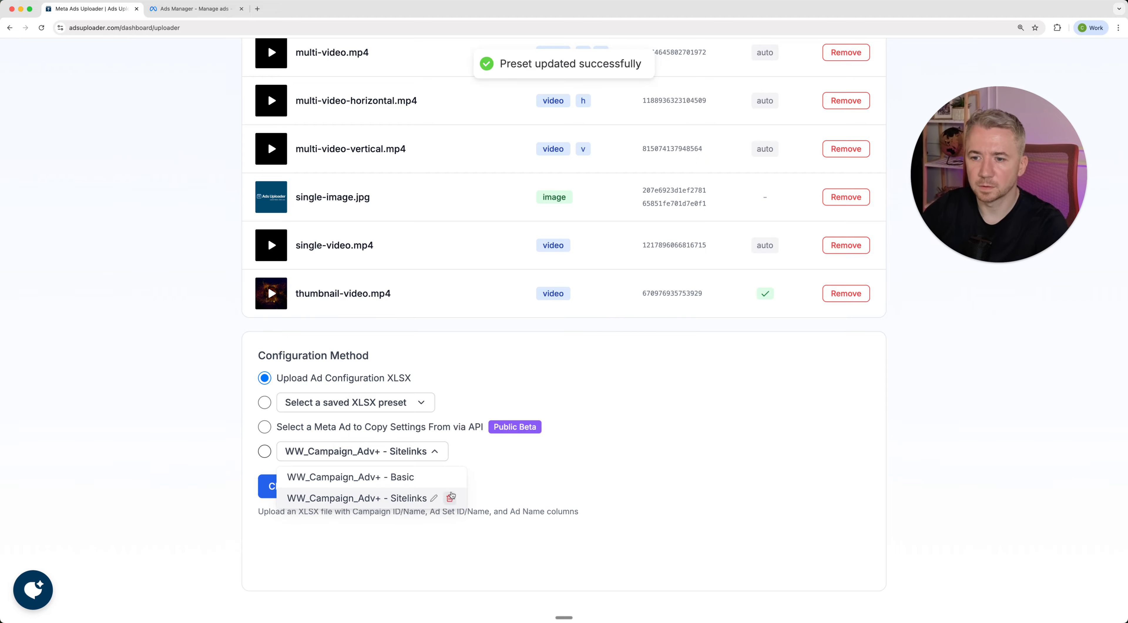
pyautogui.click(509, 491)
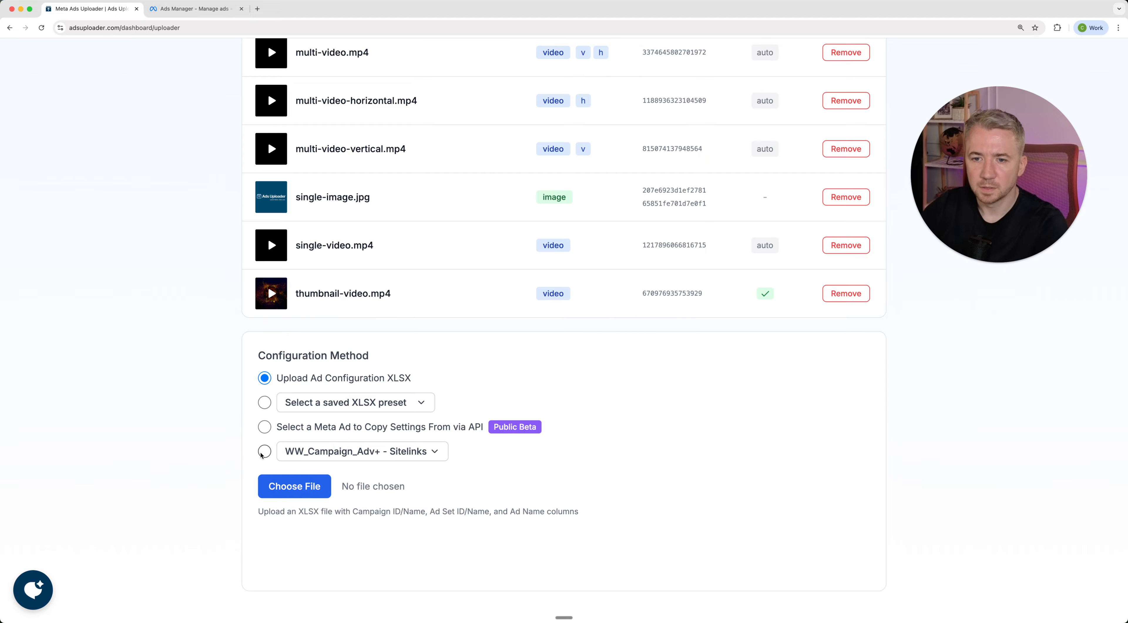
# Load the WW_Campaign_Adv+ - Sitelinks API preset as the configuration method
pyautogui.click(359, 453)
pyautogui.click(386, 494)
pyautogui.click(406, 540)
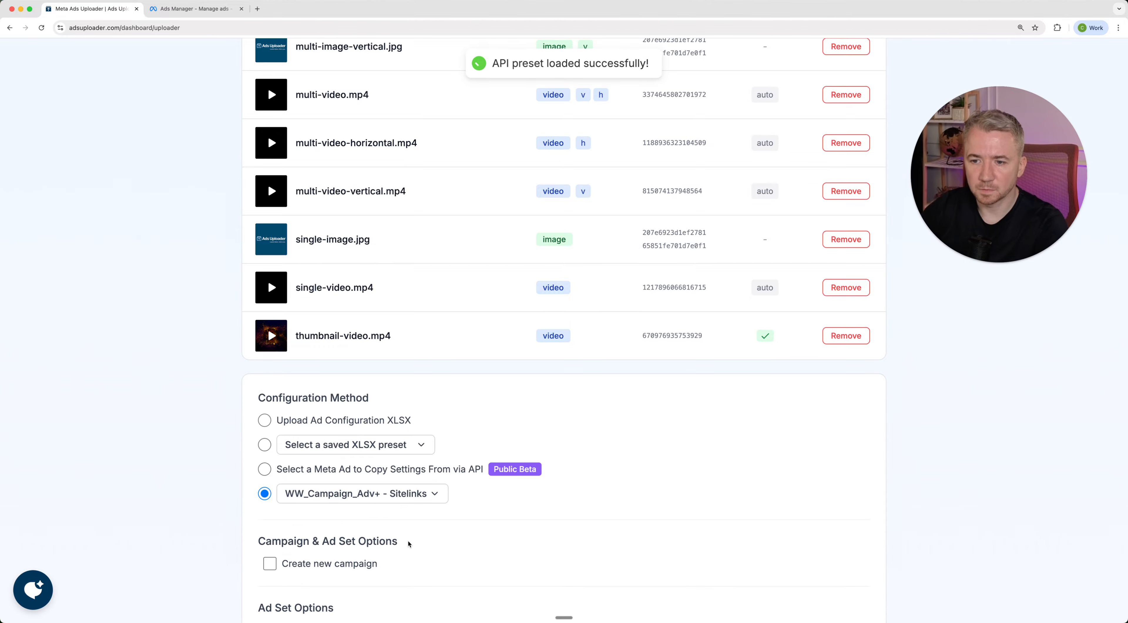
# Review the ad set options, ad preview, common ad texts and creative enhancements for the upload
pyautogui.scroll(-6, 435, 537)
pyautogui.scroll(-5, 663, 255)
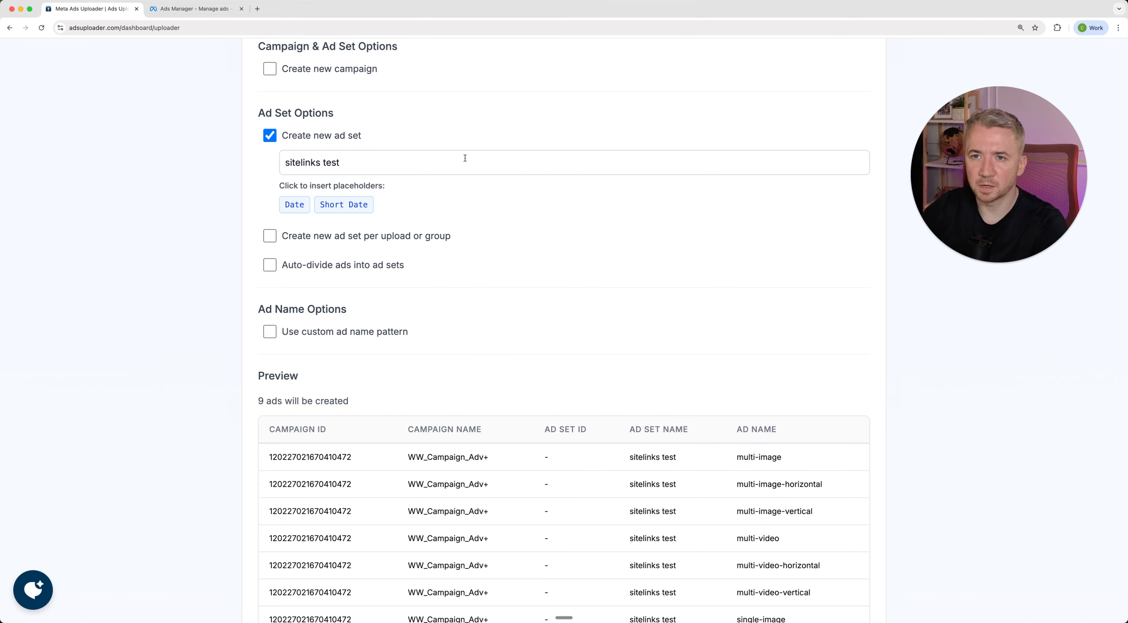
pyautogui.scroll(-4, 531, 247)
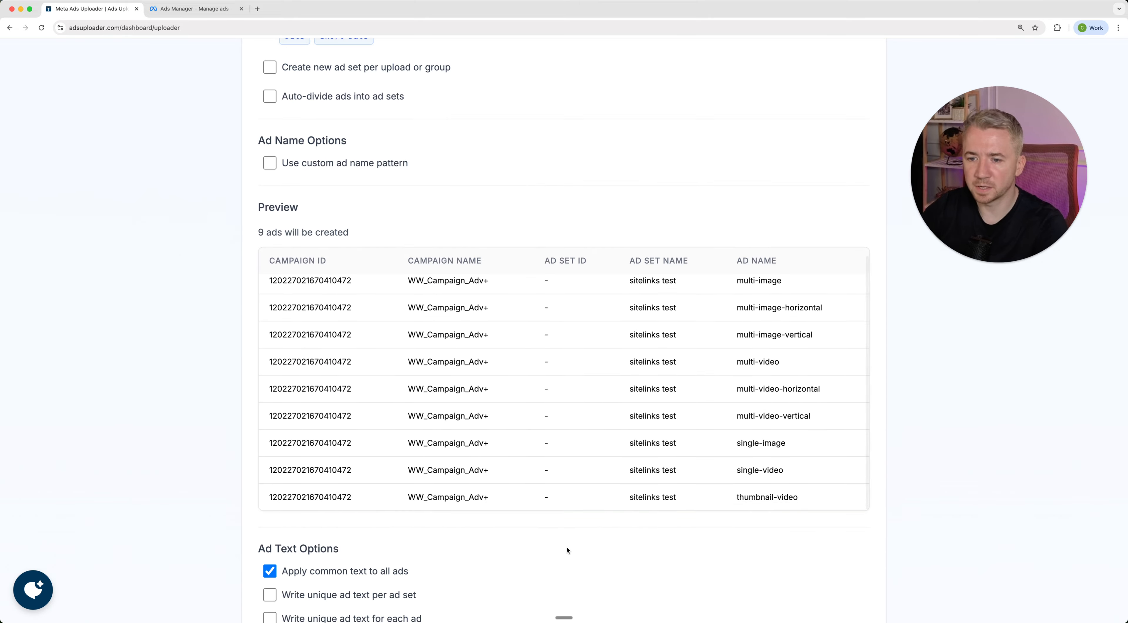
pyautogui.scroll(-6, 566, 546)
pyautogui.scroll(-14, 567, 548)
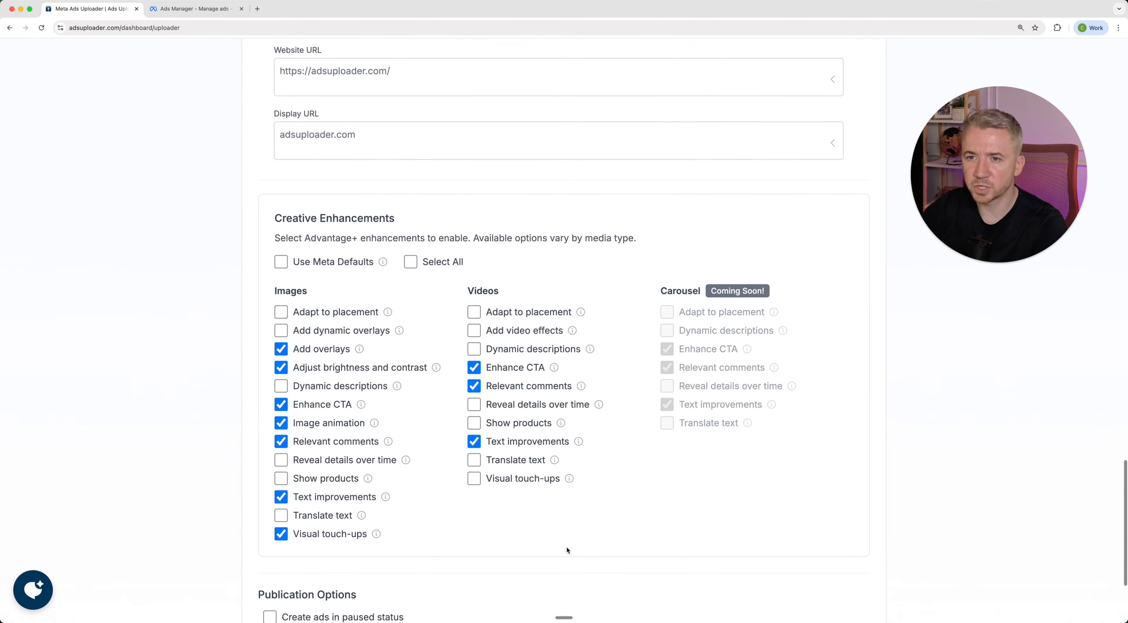
pyautogui.scroll(16, 567, 546)
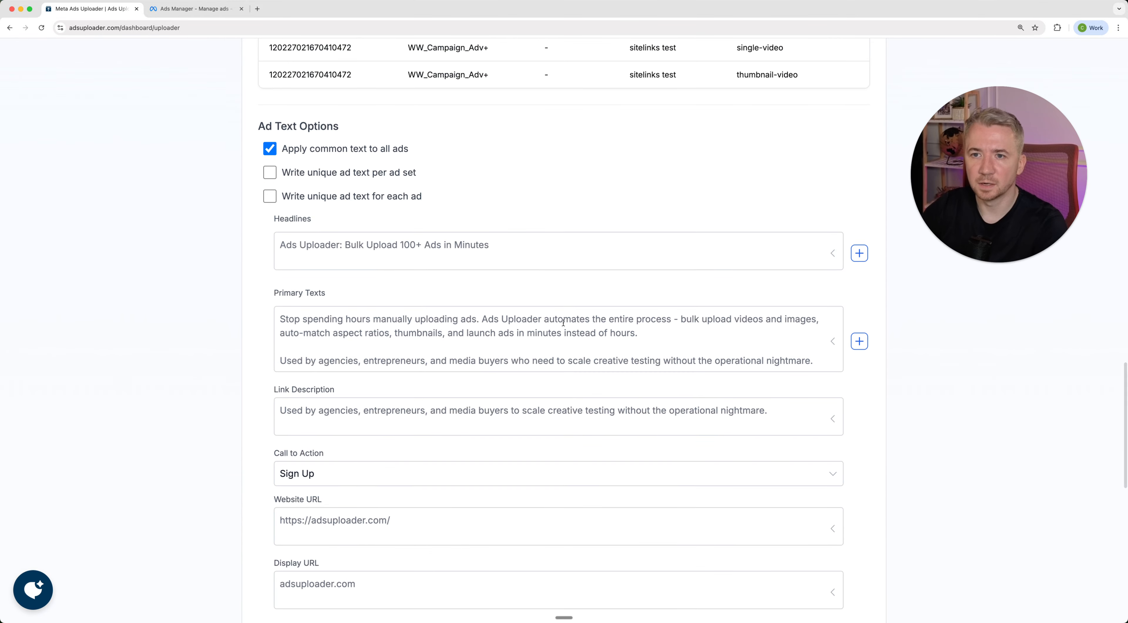
pyautogui.scroll(16, 563, 323)
pyautogui.scroll(-20, 563, 323)
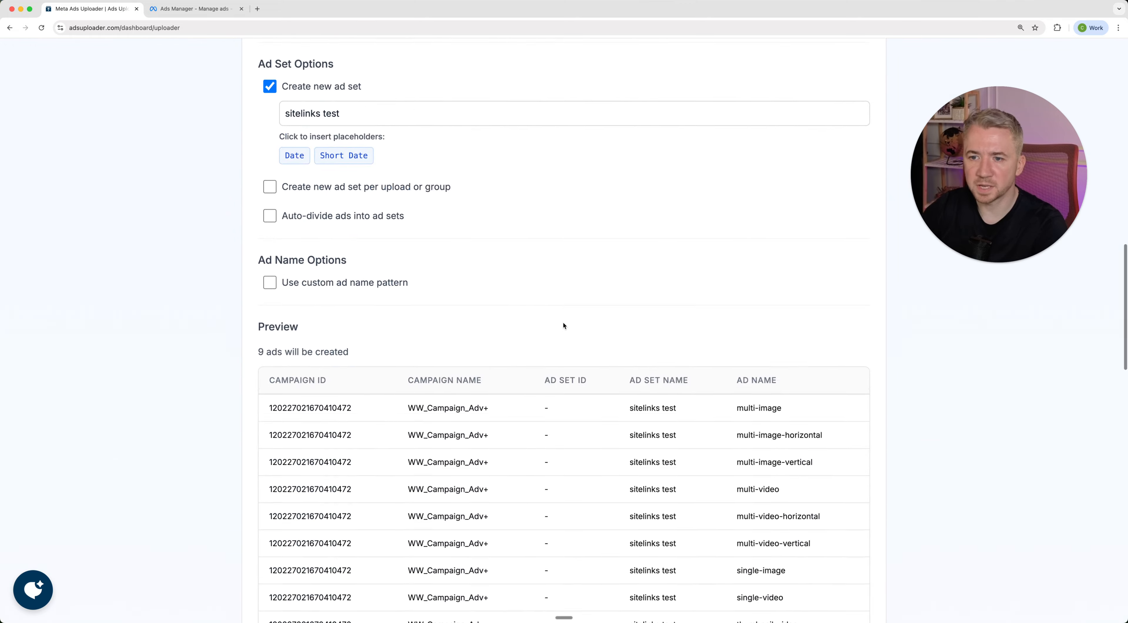
# View the per-ad-set text editor, and switch the ad text option to unique text for each ad, looking over its editor
pyautogui.click(396, 163)
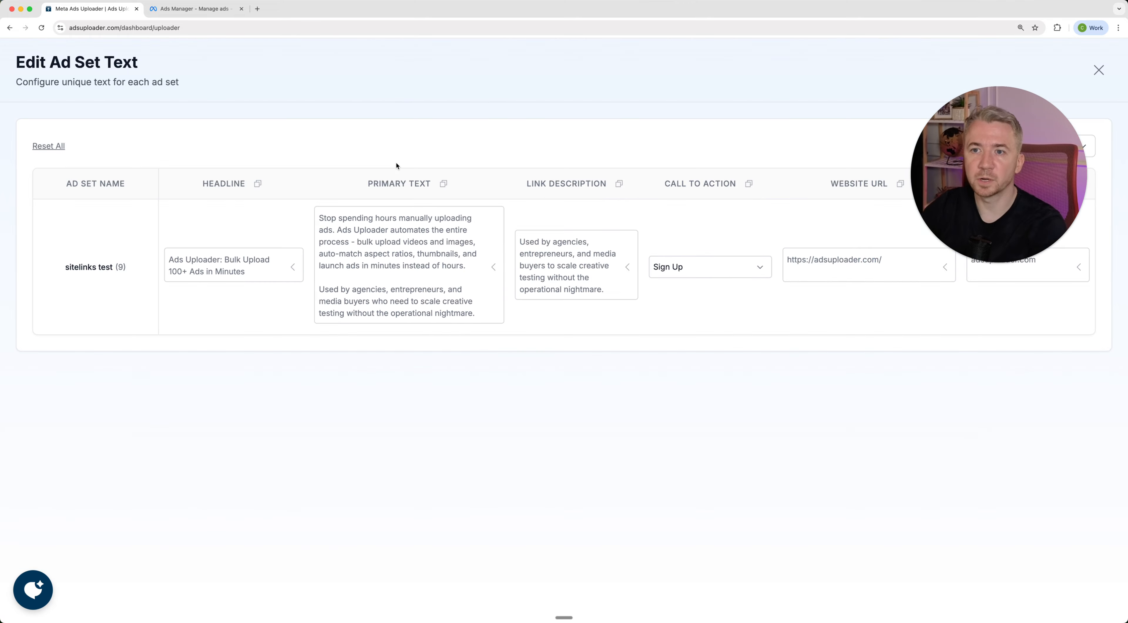
pyautogui.press('Escape')
pyautogui.click(325, 197)
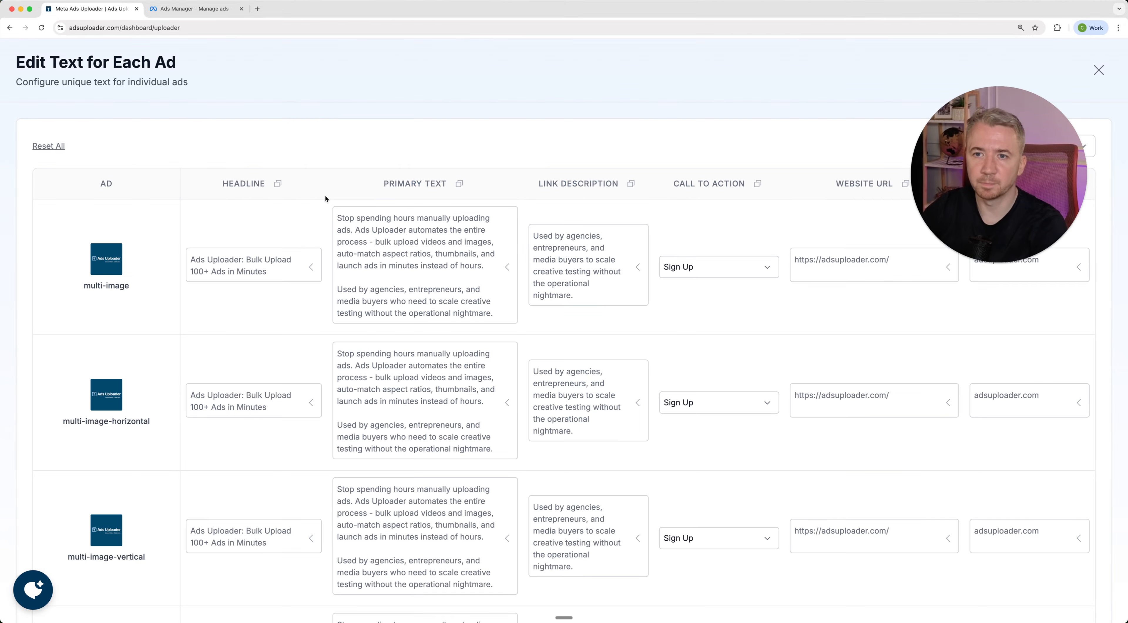
pyautogui.scroll(-5, 473, 333)
pyautogui.press('Escape')
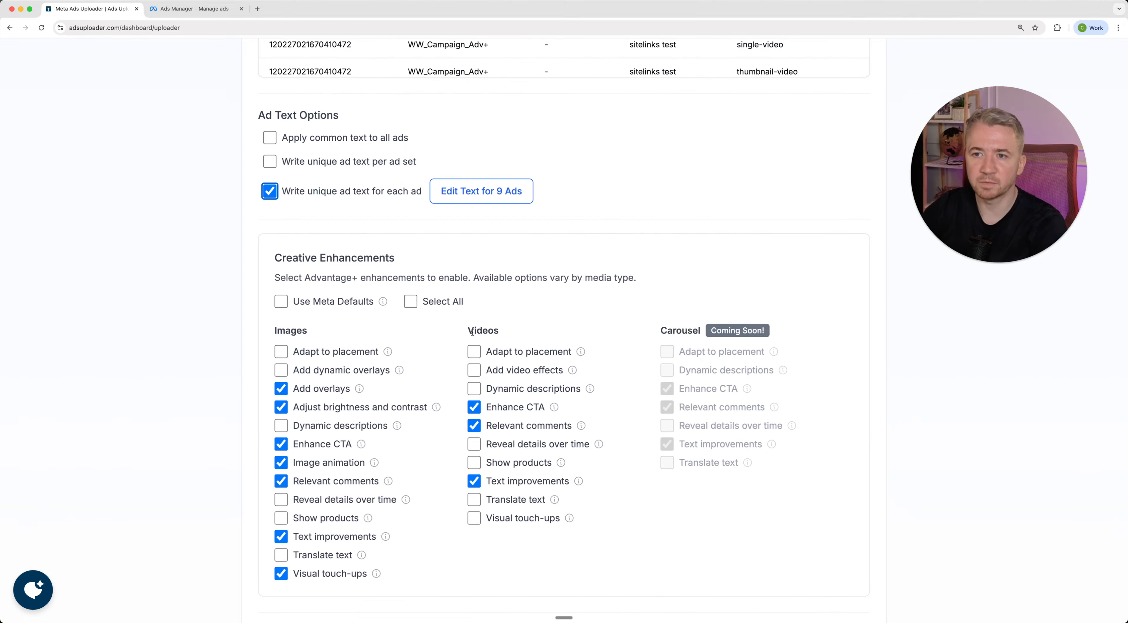
# Look over the remaining upload settings and create the ads in the new sitelinks test ad set
pyautogui.scroll(-4, 643, 221)
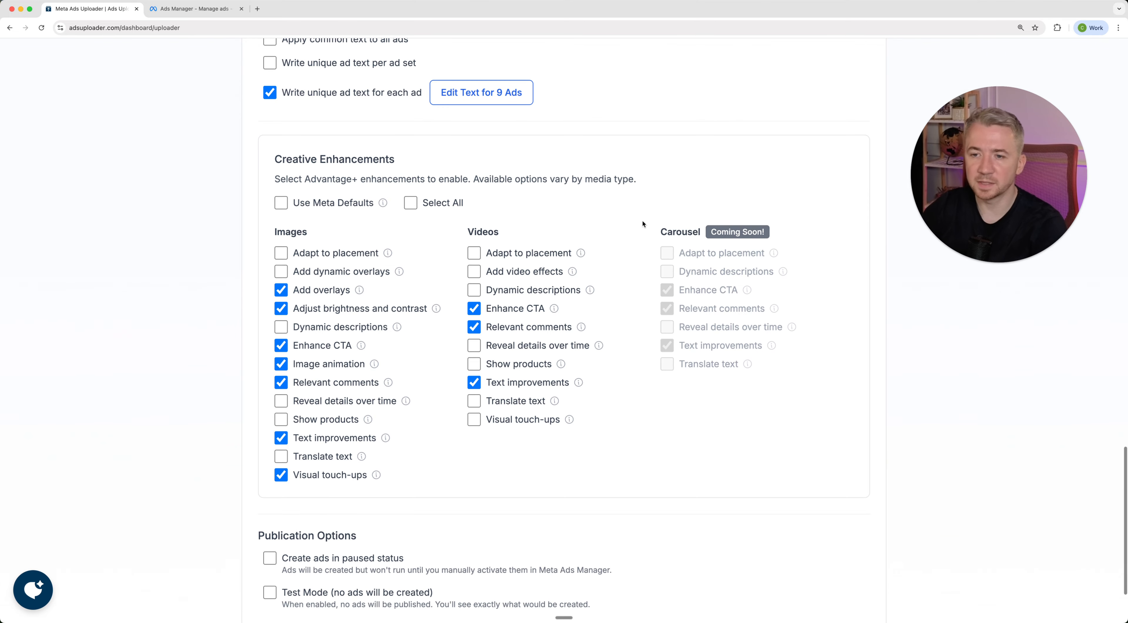
pyautogui.scroll(20, 643, 221)
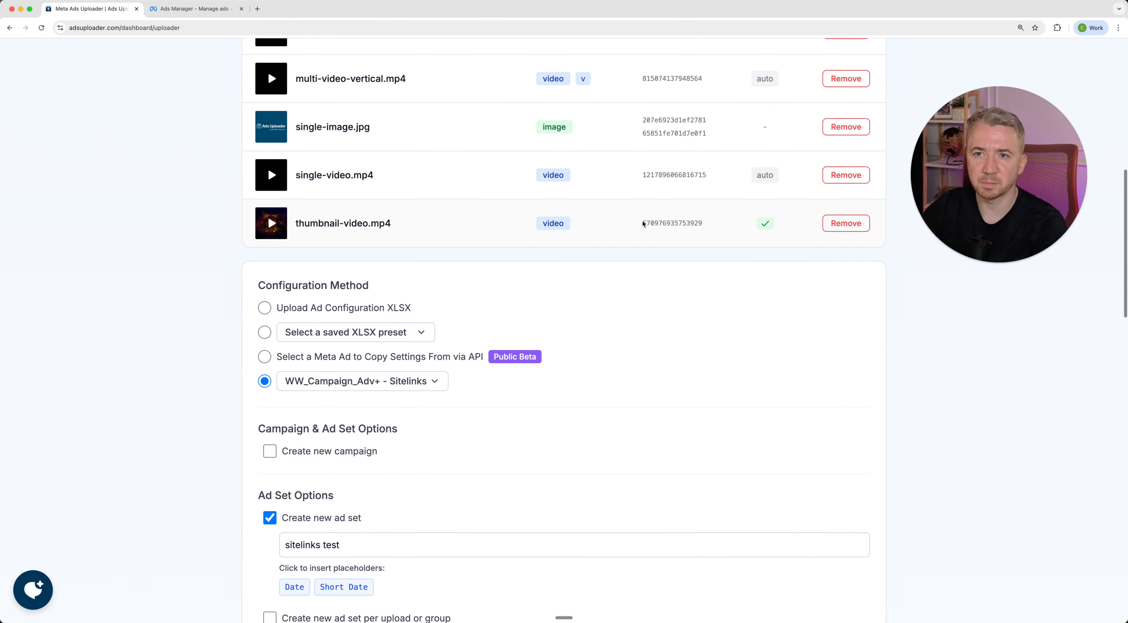
pyautogui.scroll(-15, 643, 221)
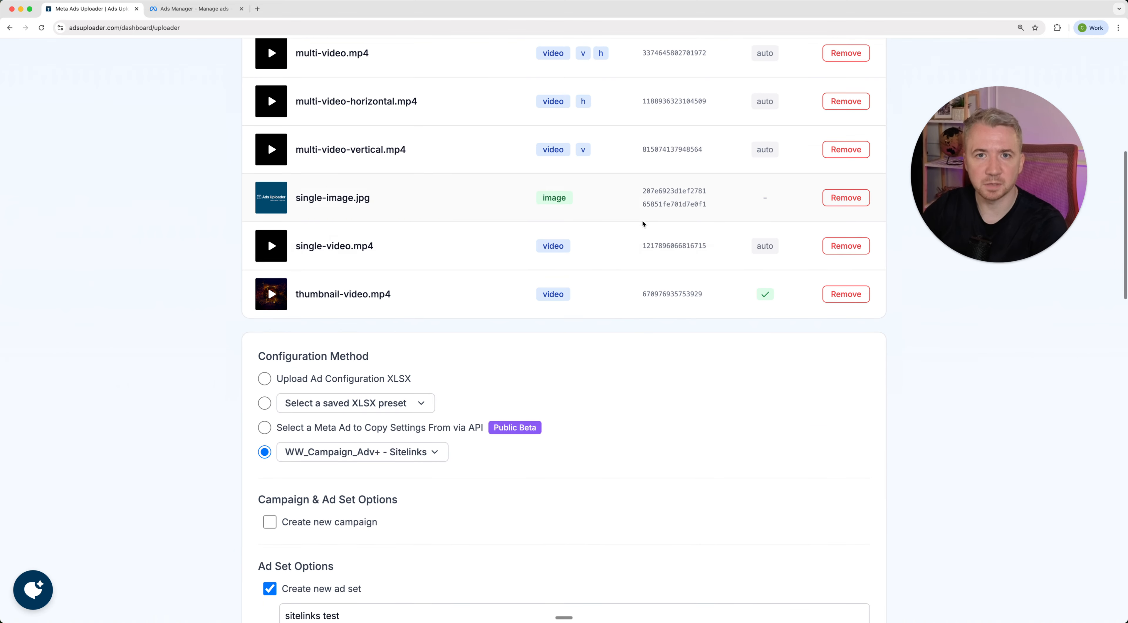
pyautogui.scroll(-18, 642, 220)
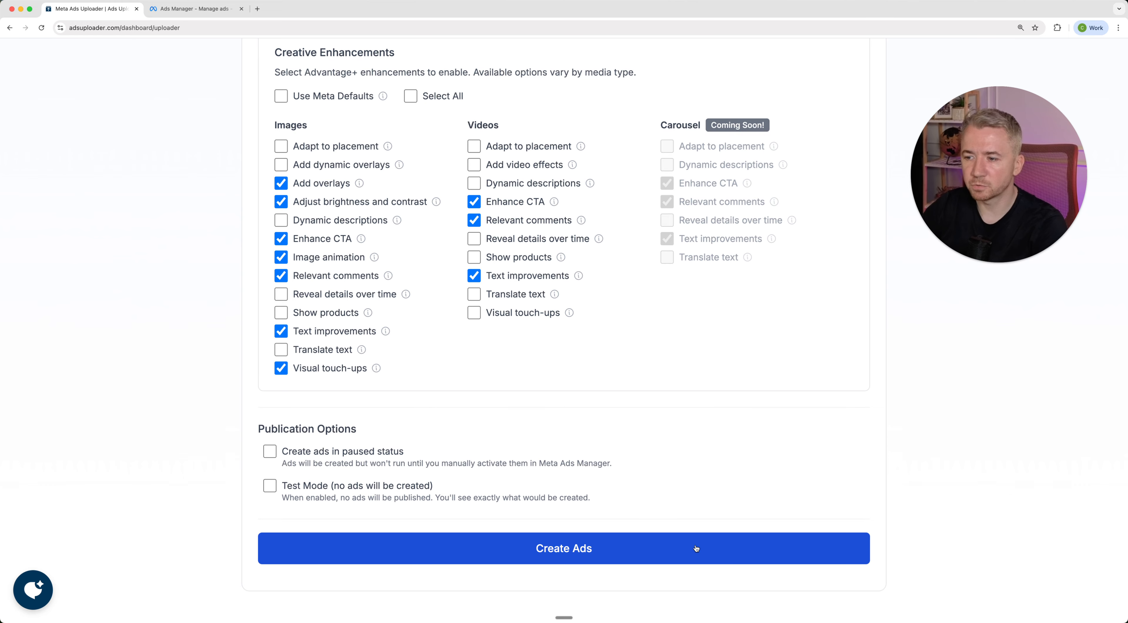
pyautogui.click(696, 549)
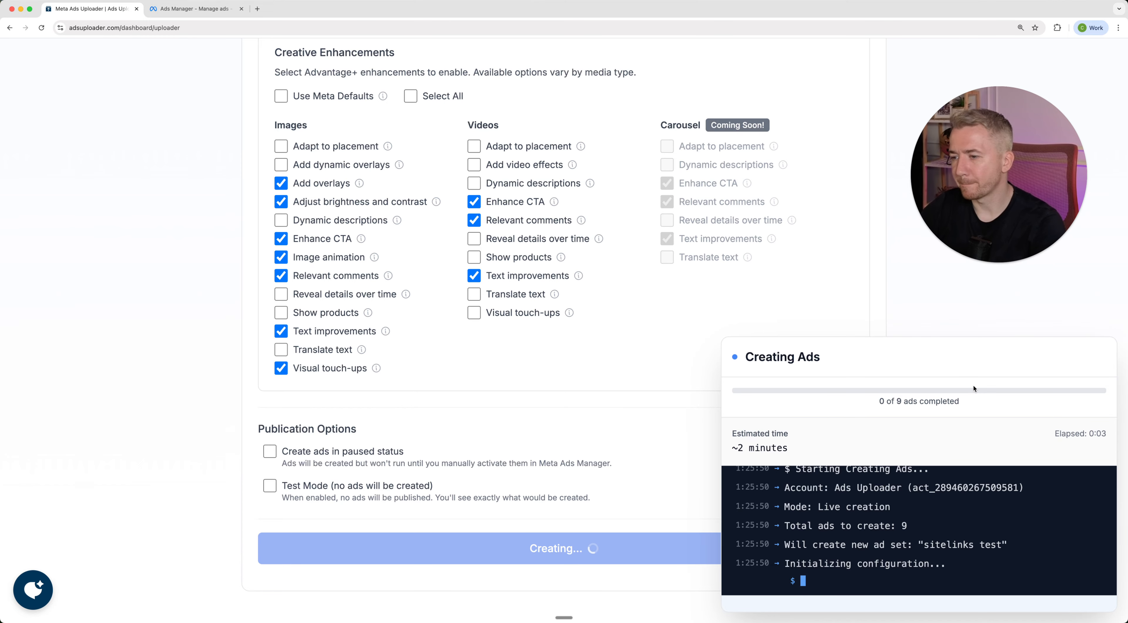
pyautogui.moveTo(999, 245); pyautogui.dragTo(972, 294)
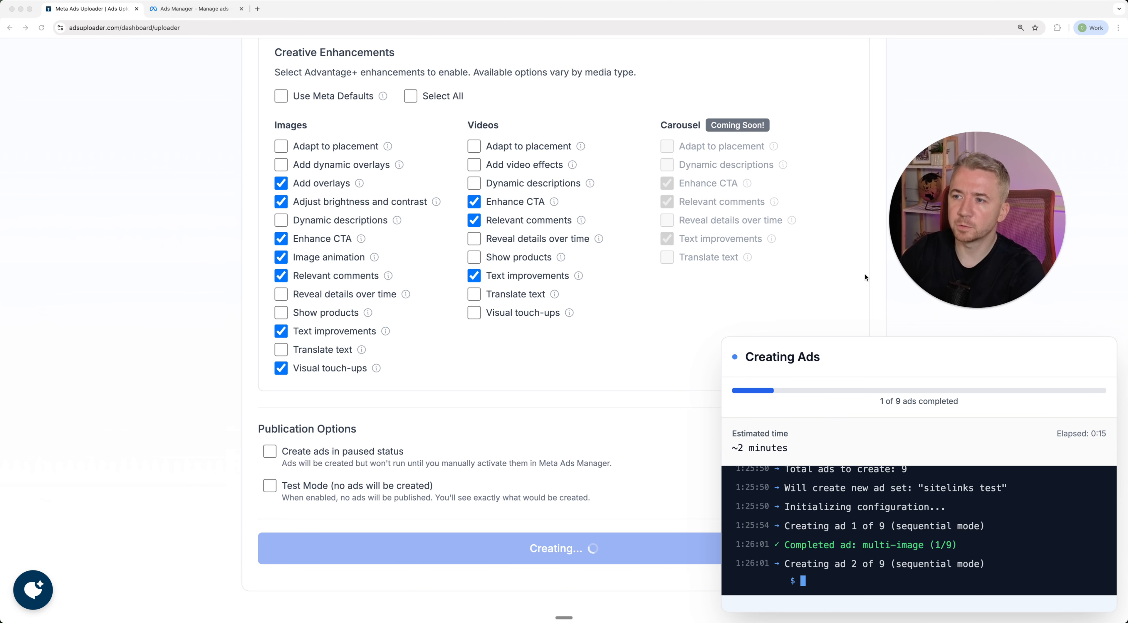
pyautogui.scroll(20, 864, 274)
pyautogui.scroll(-5, 864, 274)
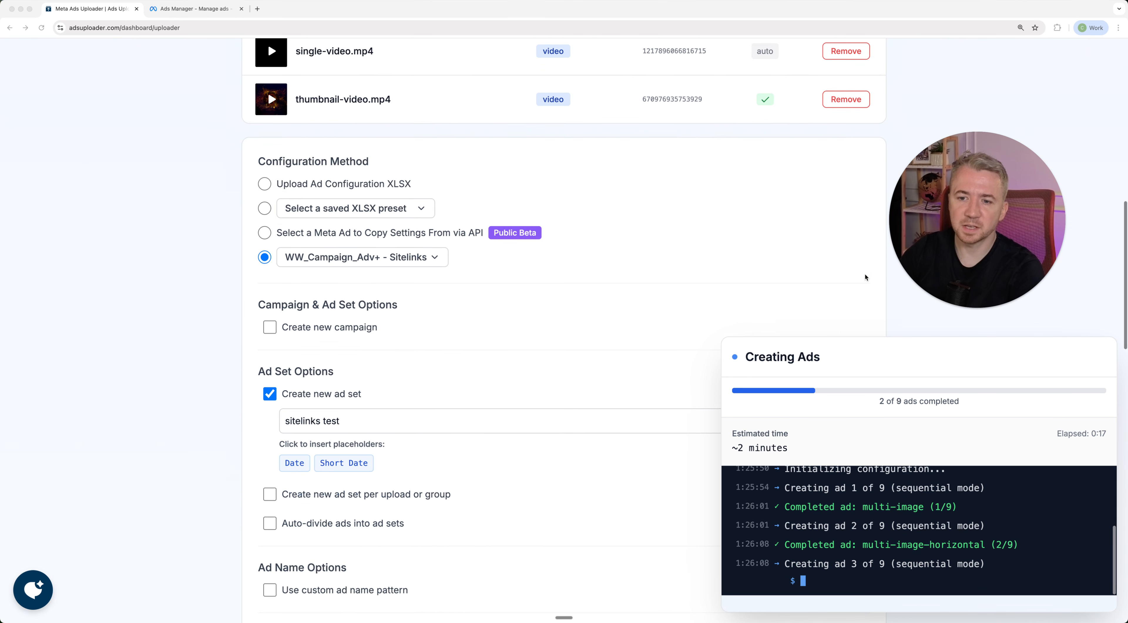
pyautogui.scroll(-2, 864, 274)
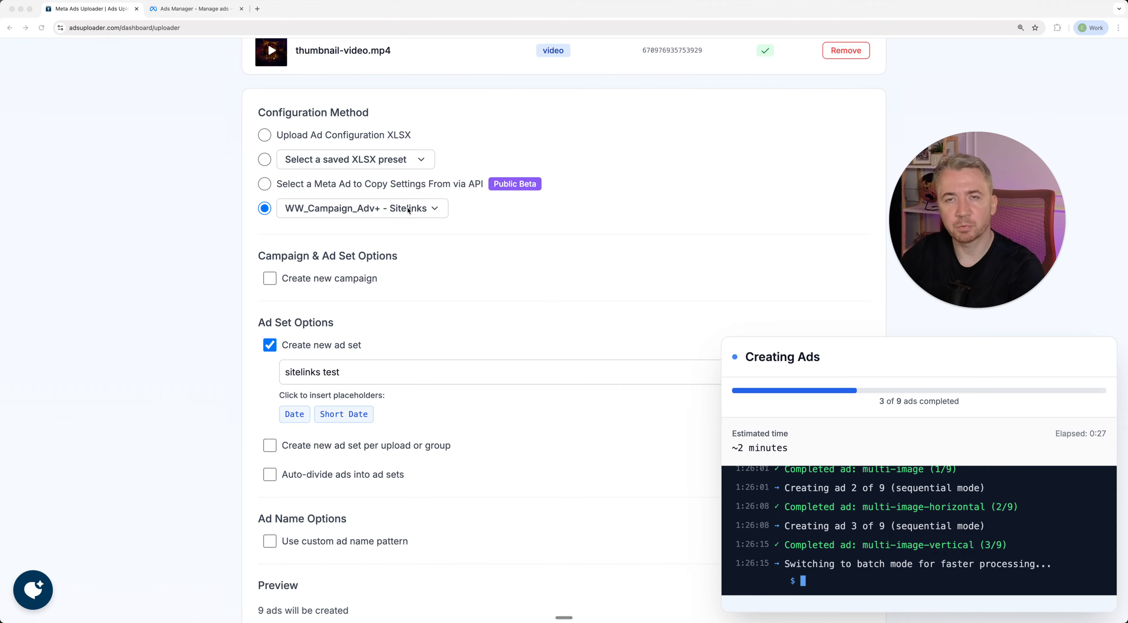
pyautogui.scroll(10, 508, 230)
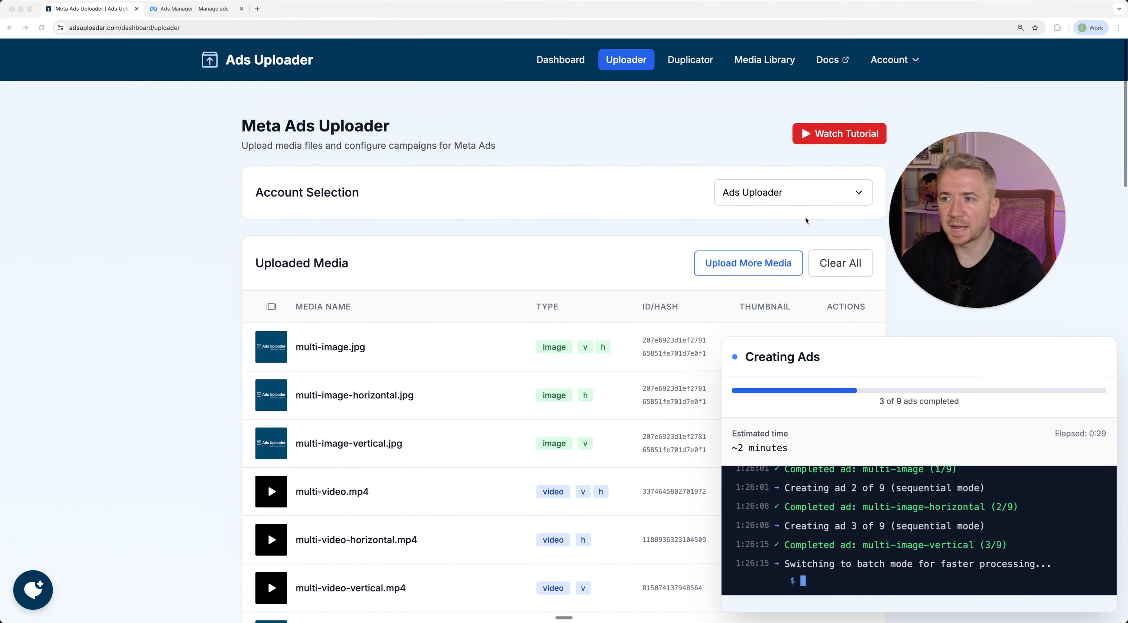
pyautogui.scroll(-7, 606, 249)
pyautogui.scroll(7, 607, 249)
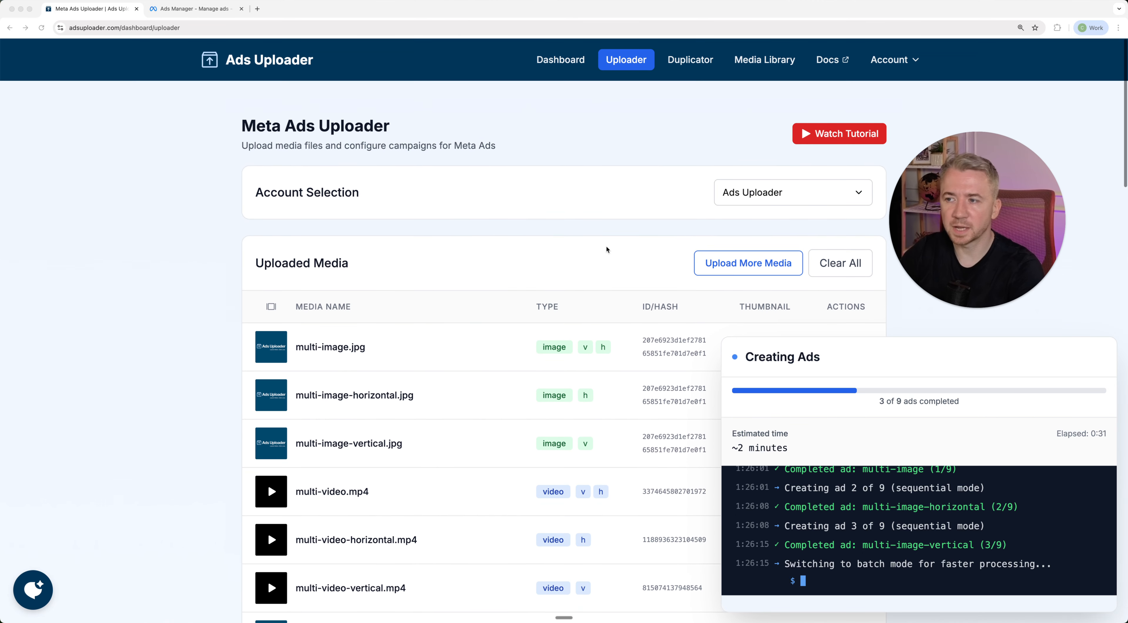
pyautogui.scroll(-2, 656, 235)
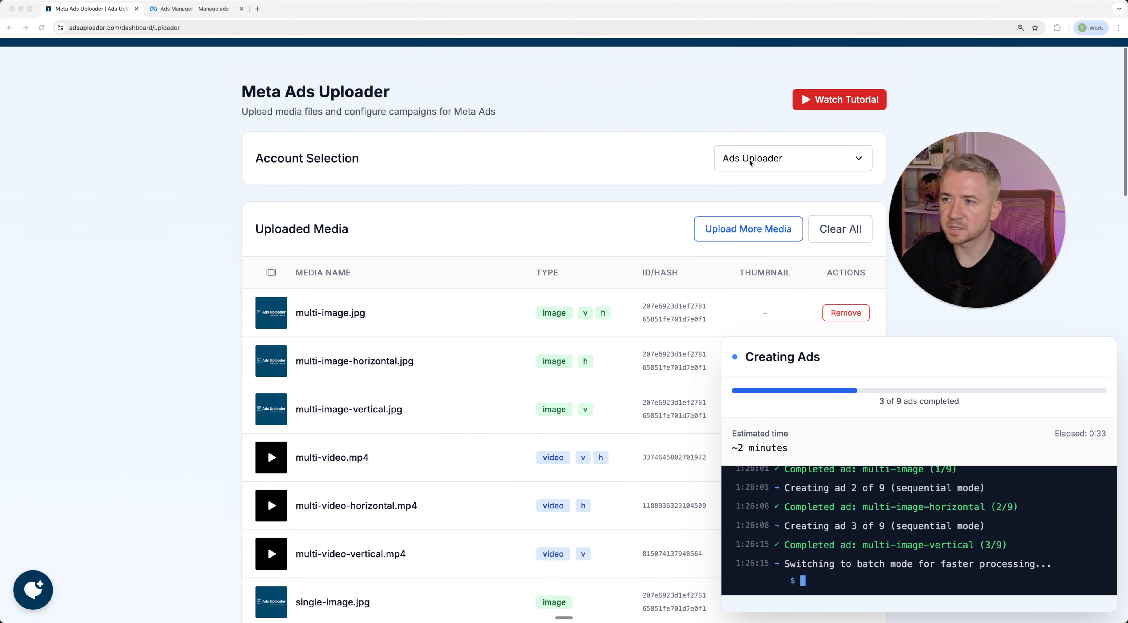
# Check the ad creation summary, switch to Ads Manager, and open the ads of the new sitelinks test ad set
pyautogui.scroll(-10, 653, 192)
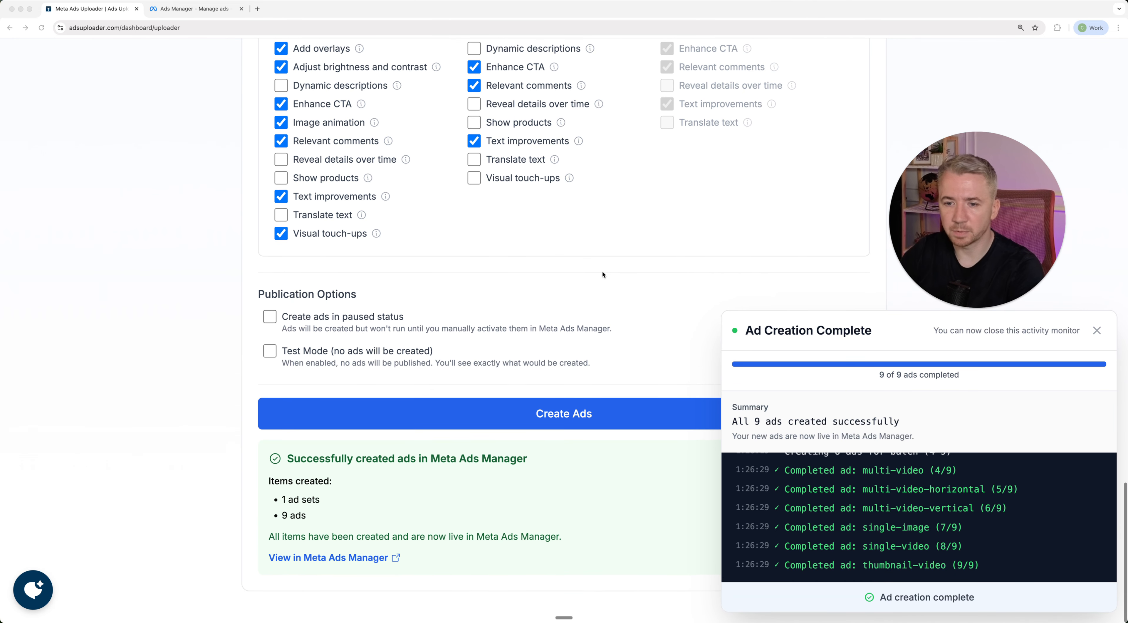
pyautogui.click(193, 12)
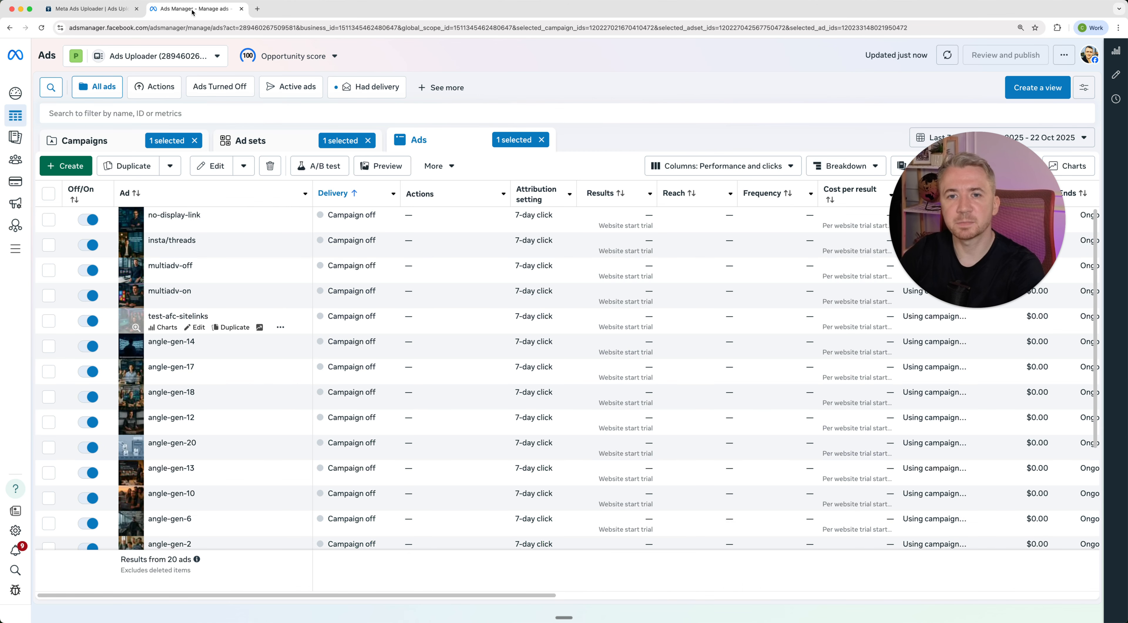
pyautogui.click(282, 146)
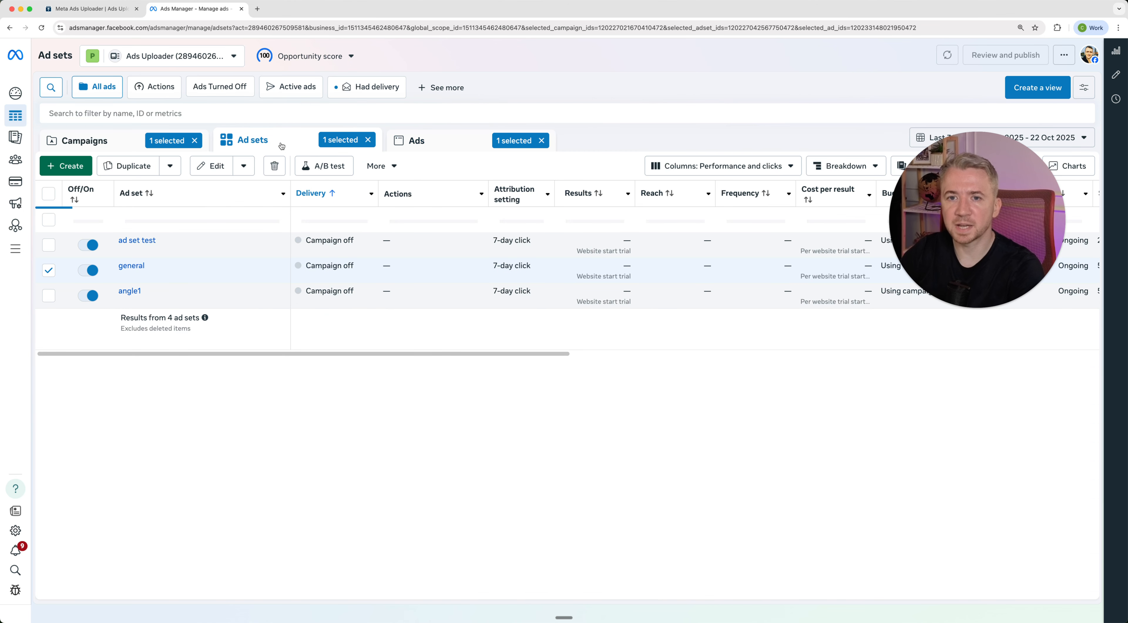
pyautogui.click(142, 215)
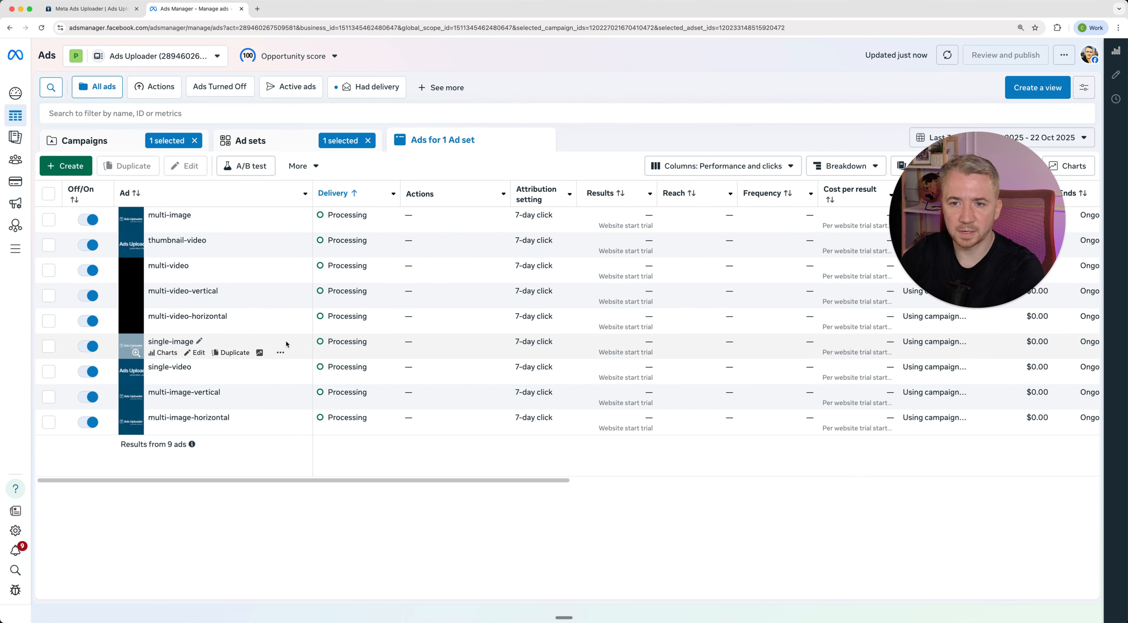
# Open the single-image ad for editing, examine its destination, site links setup, media, primary text, headline and preview, and close the editor
pyautogui.click(271, 346)
pyautogui.click(211, 165)
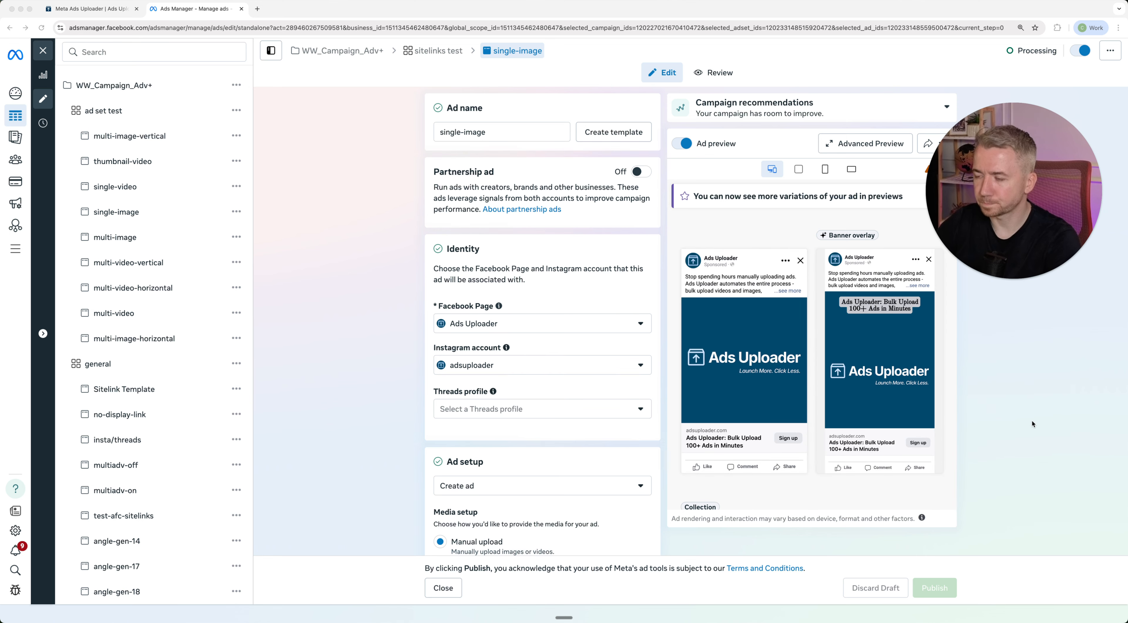
pyautogui.scroll(-6, 668, 385)
pyautogui.scroll(-2, 658, 431)
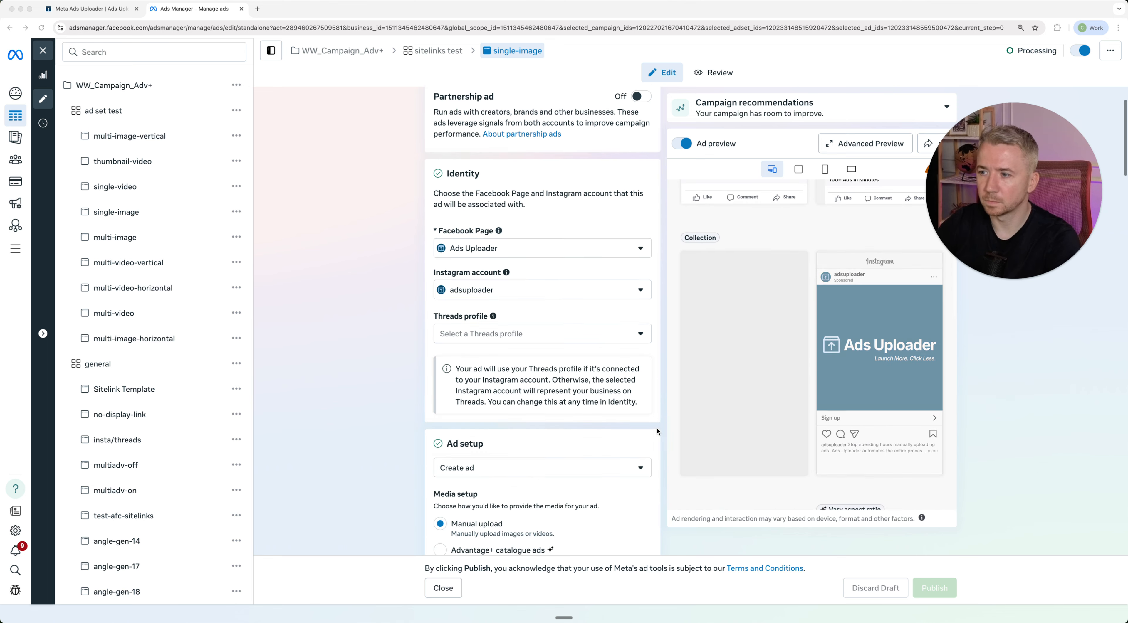
pyautogui.scroll(-15, 656, 427)
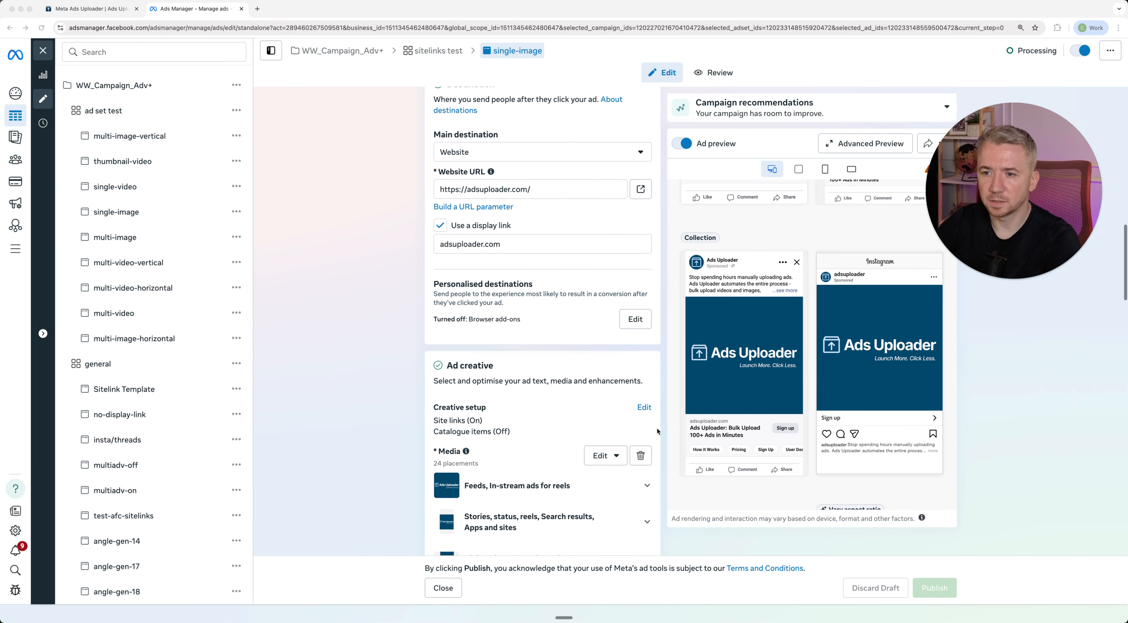
pyautogui.scroll(-2, 657, 429)
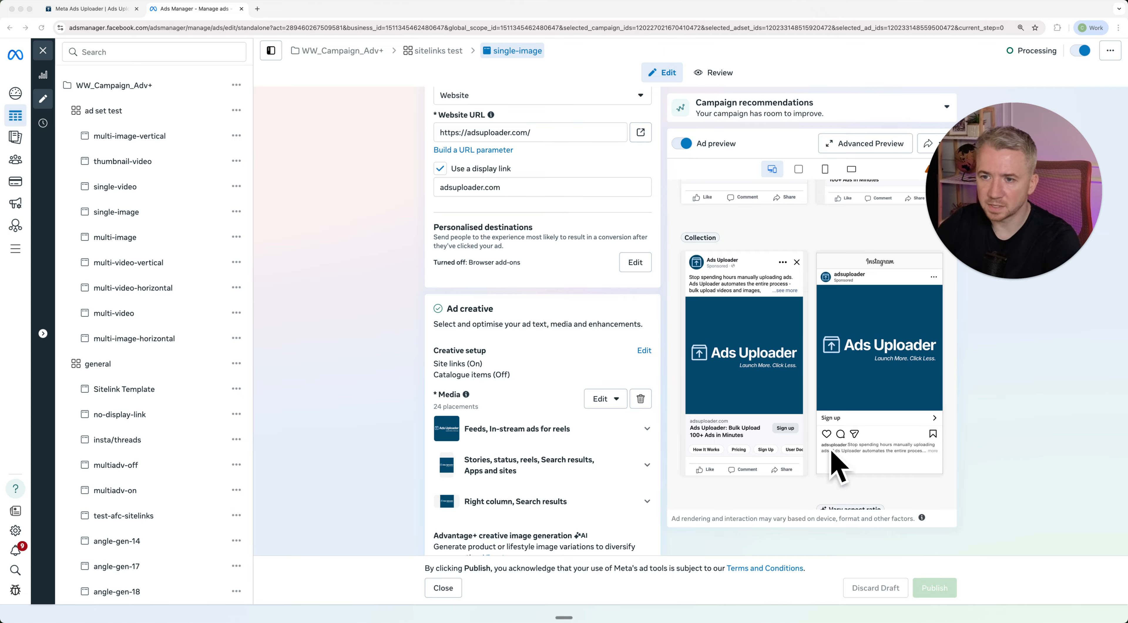
pyautogui.scroll(-10, 657, 471)
pyautogui.scroll(-20, 656, 469)
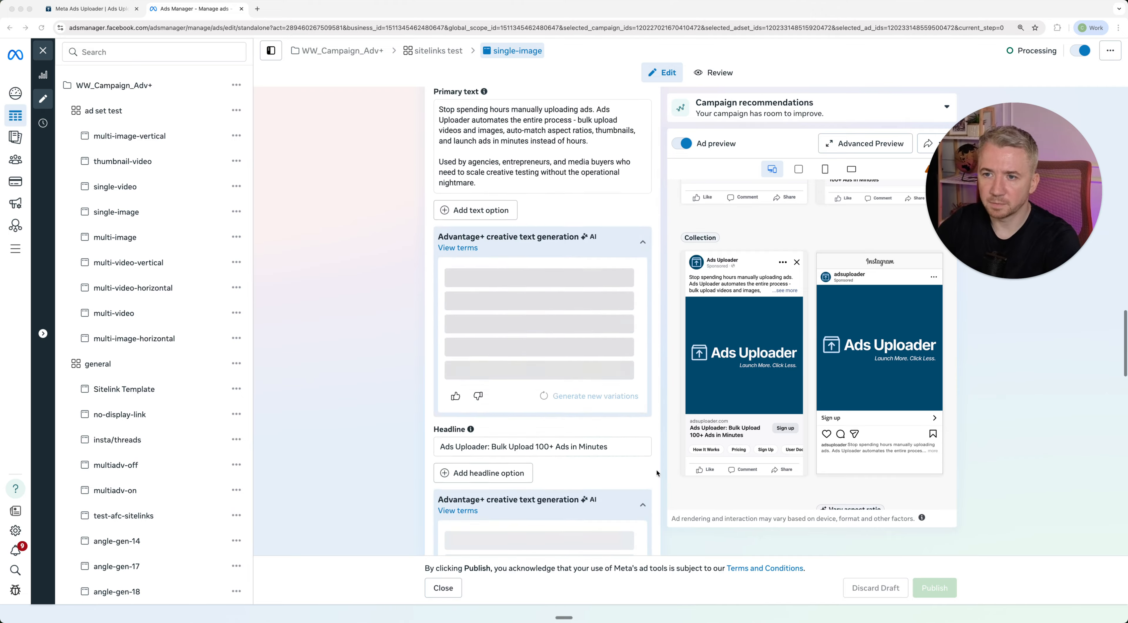
pyautogui.scroll(20, 656, 470)
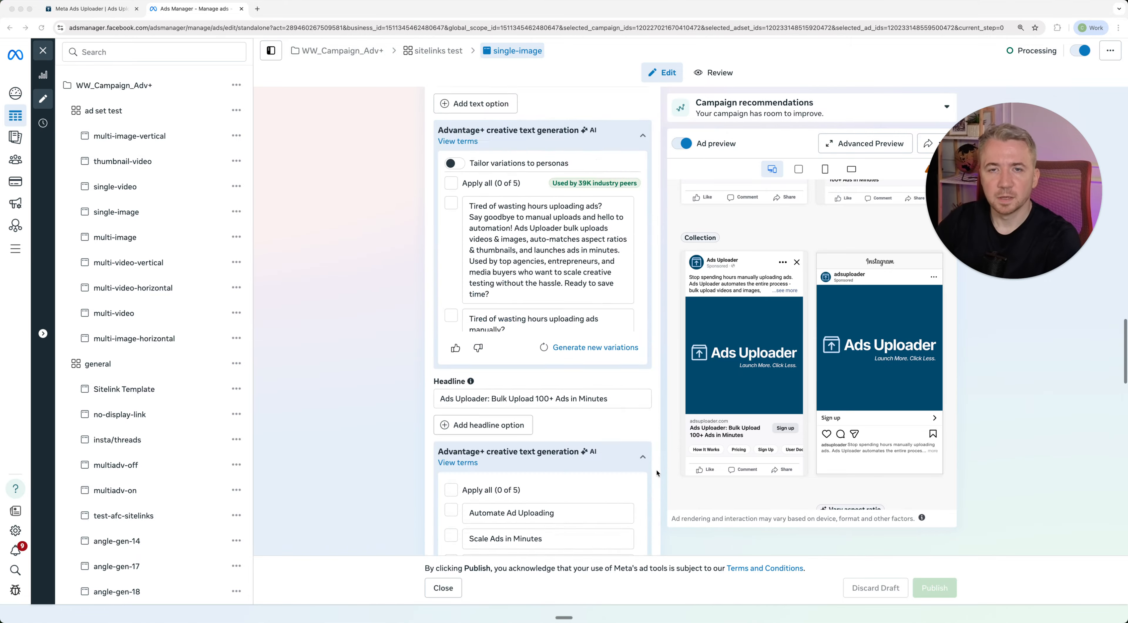
pyautogui.click(43, 52)
# Switch back to Ads Uploader and review the uploaded media, configuration method, ad set options, ad preview and ad text options
pyautogui.click(96, 9)
pyautogui.scroll(20, 576, 219)
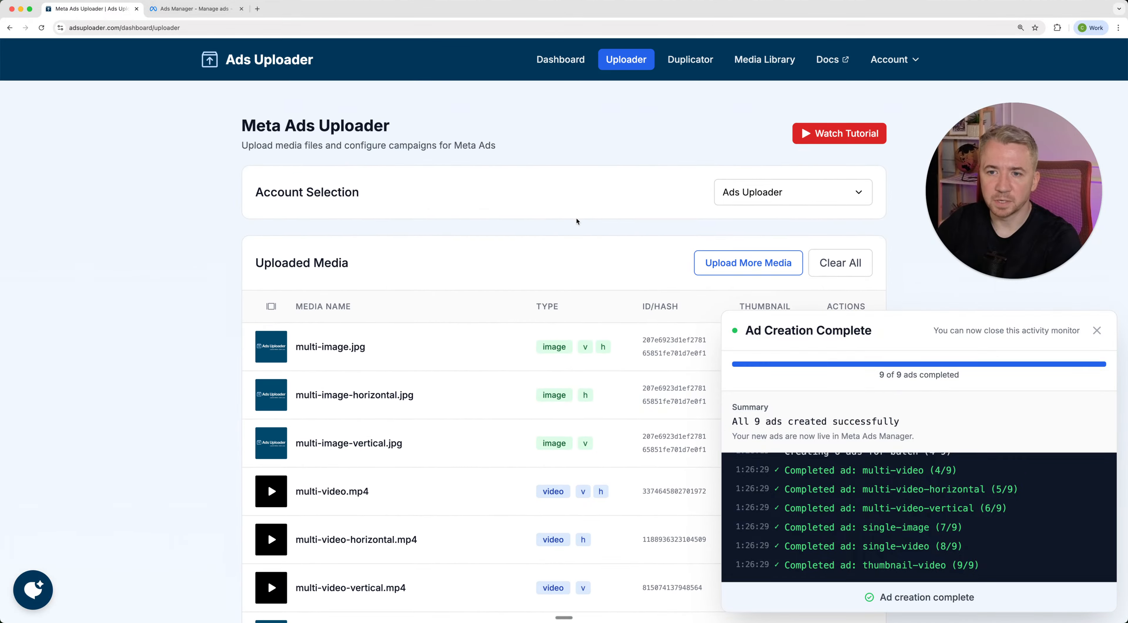
pyautogui.scroll(-10, 577, 219)
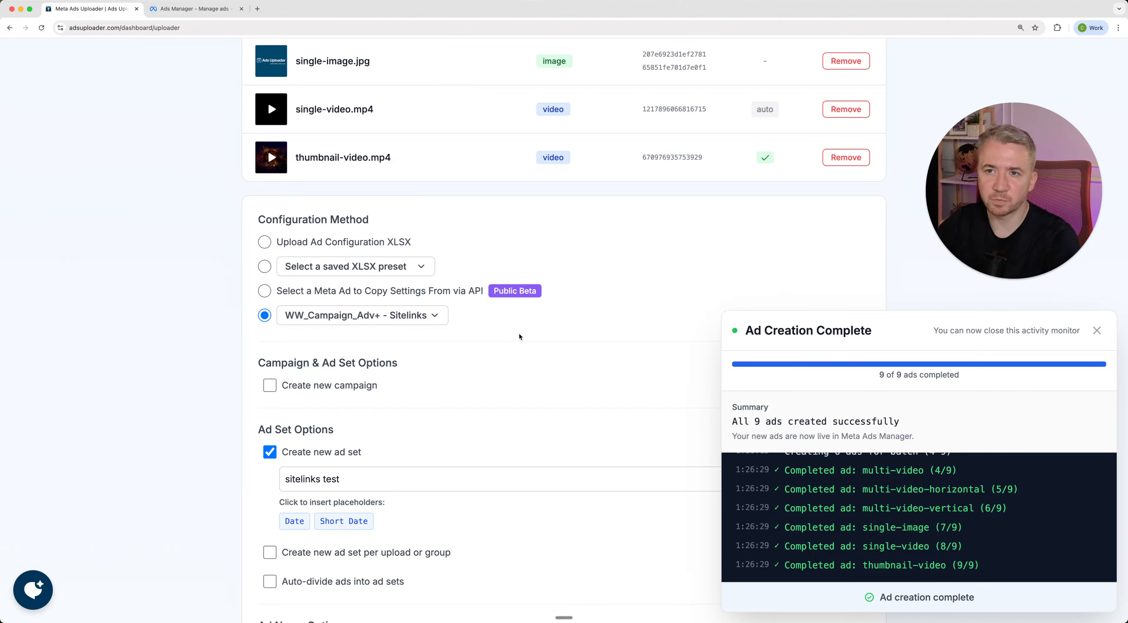
pyautogui.scroll(9, 518, 336)
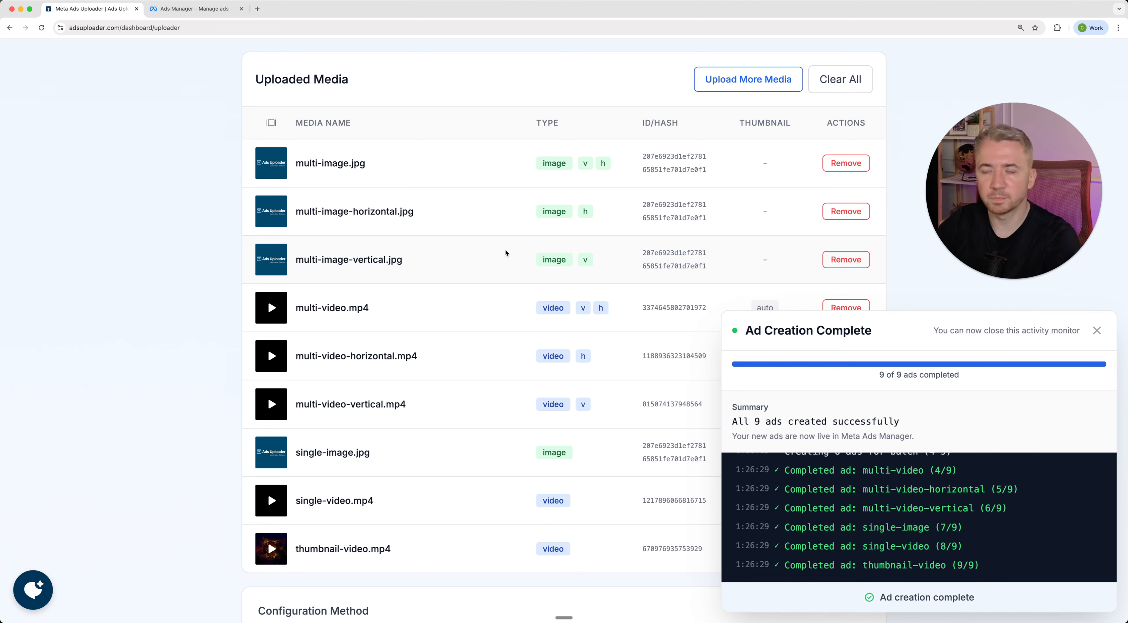
pyautogui.scroll(-8, 486, 185)
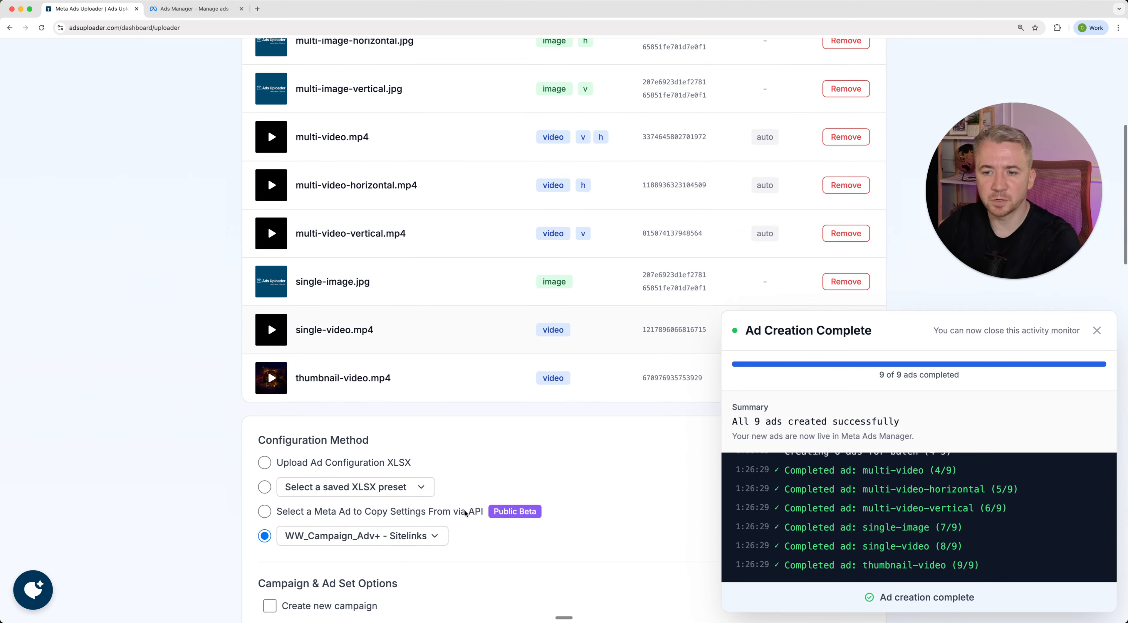
pyautogui.scroll(-16, 478, 443)
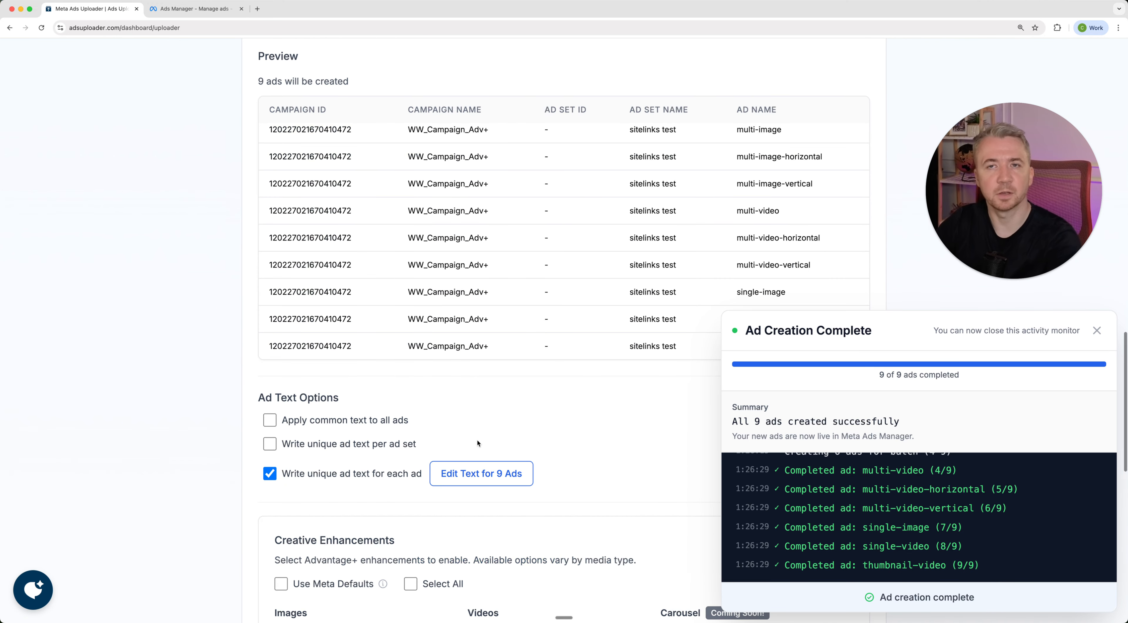